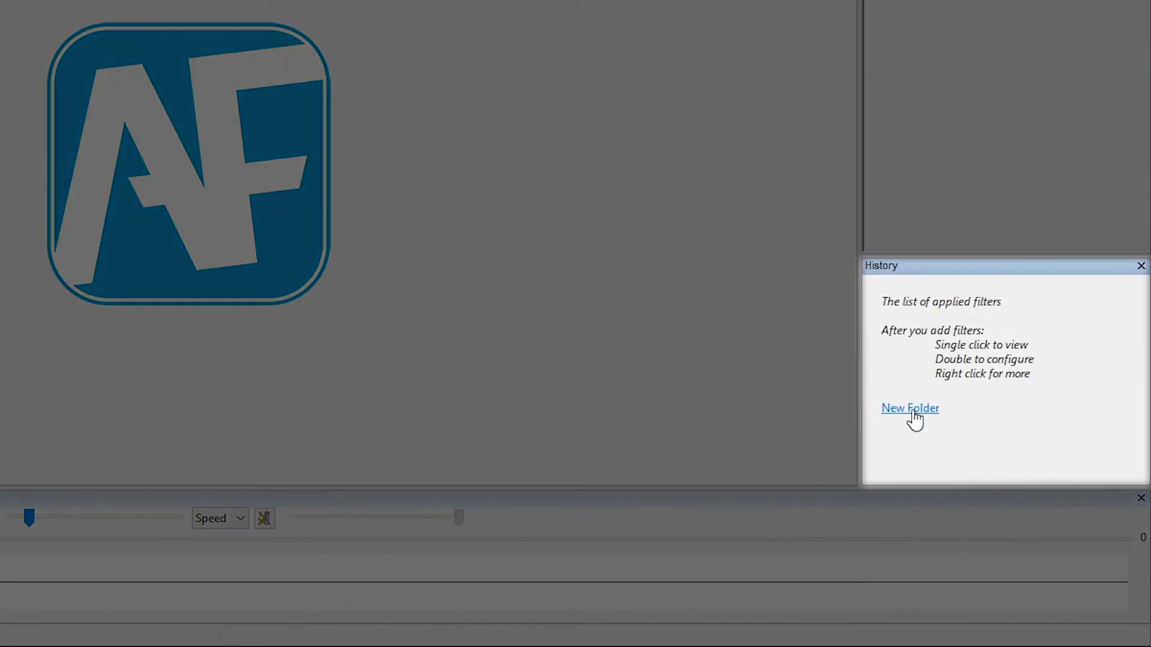
Create a new history folder and rename it 'DVR System 1'
left_click(911, 409)
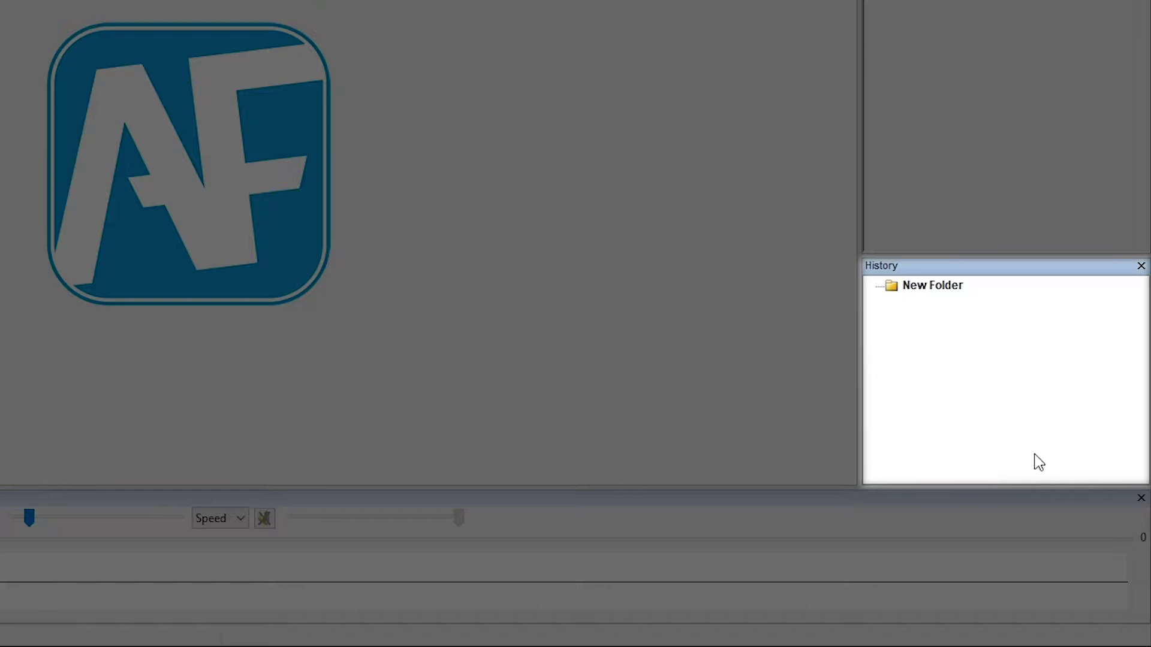
left_click(933, 287)
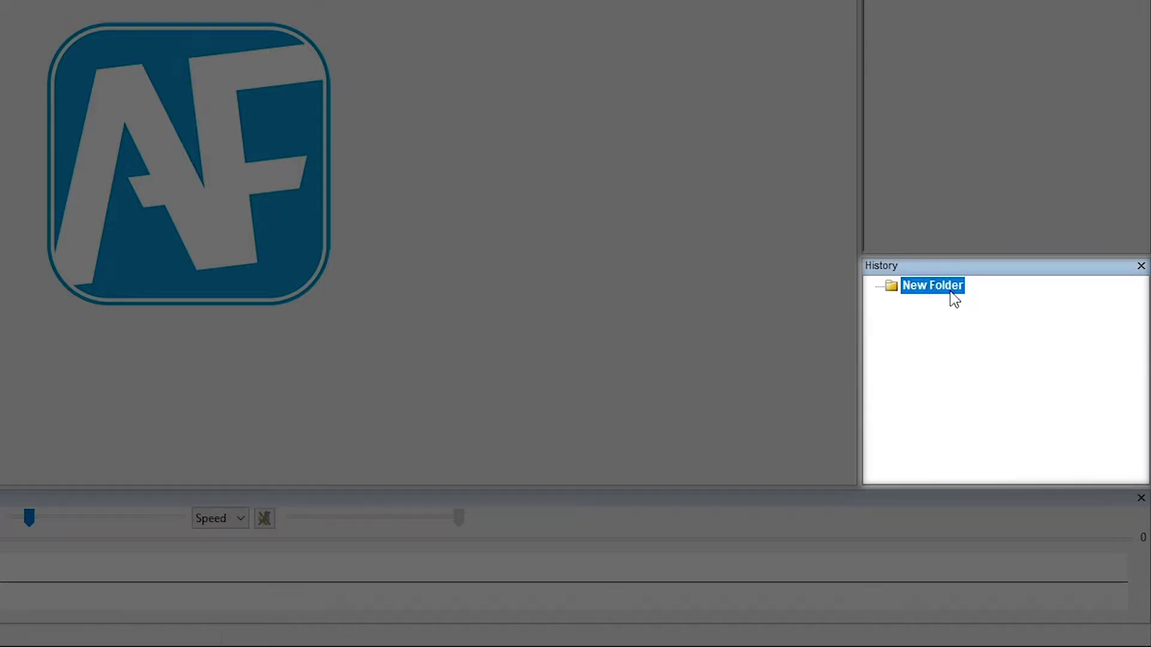
right_click(940, 287)
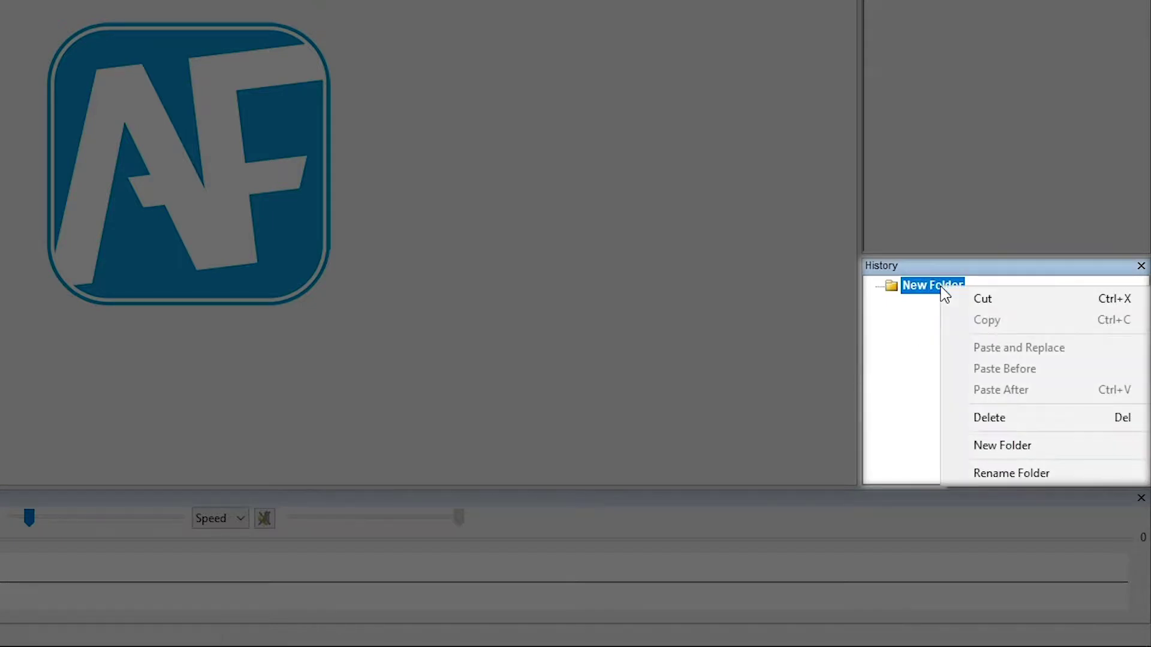
left_click(998, 471)
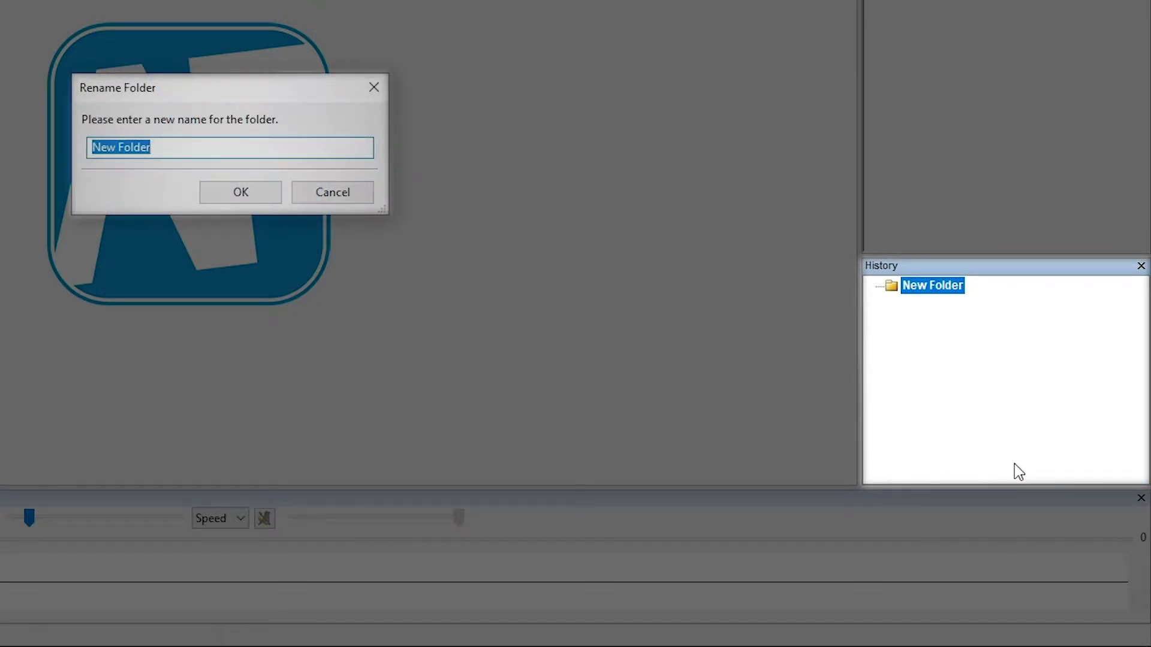
type("DVR Syst")
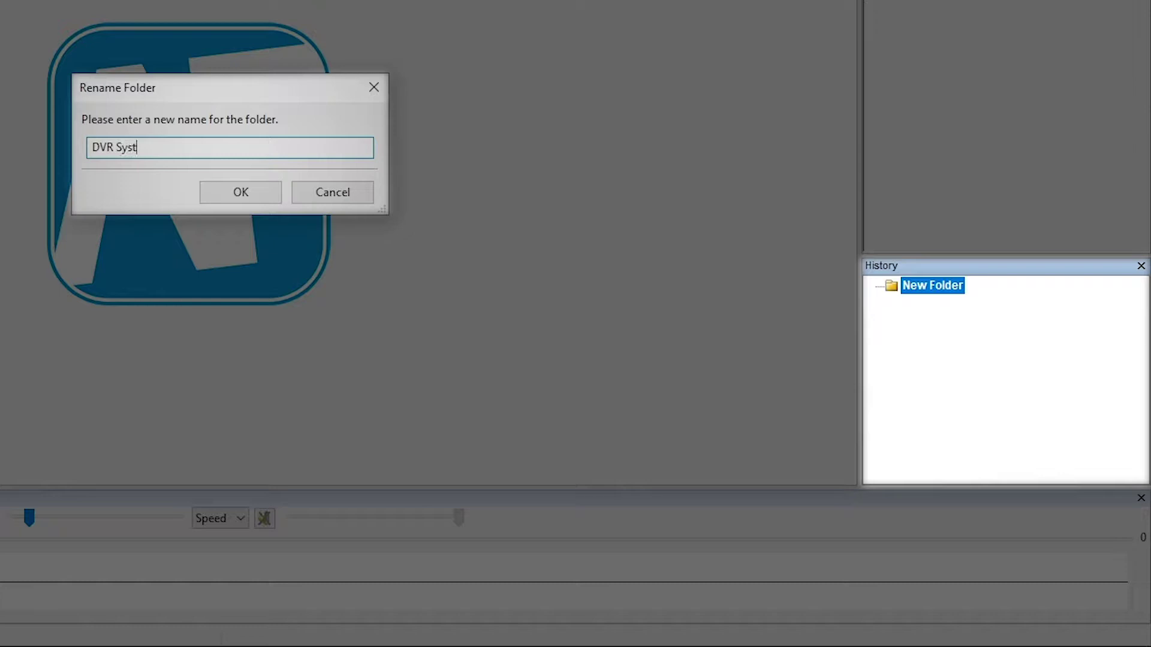
type("em 1")
left_click(251, 196)
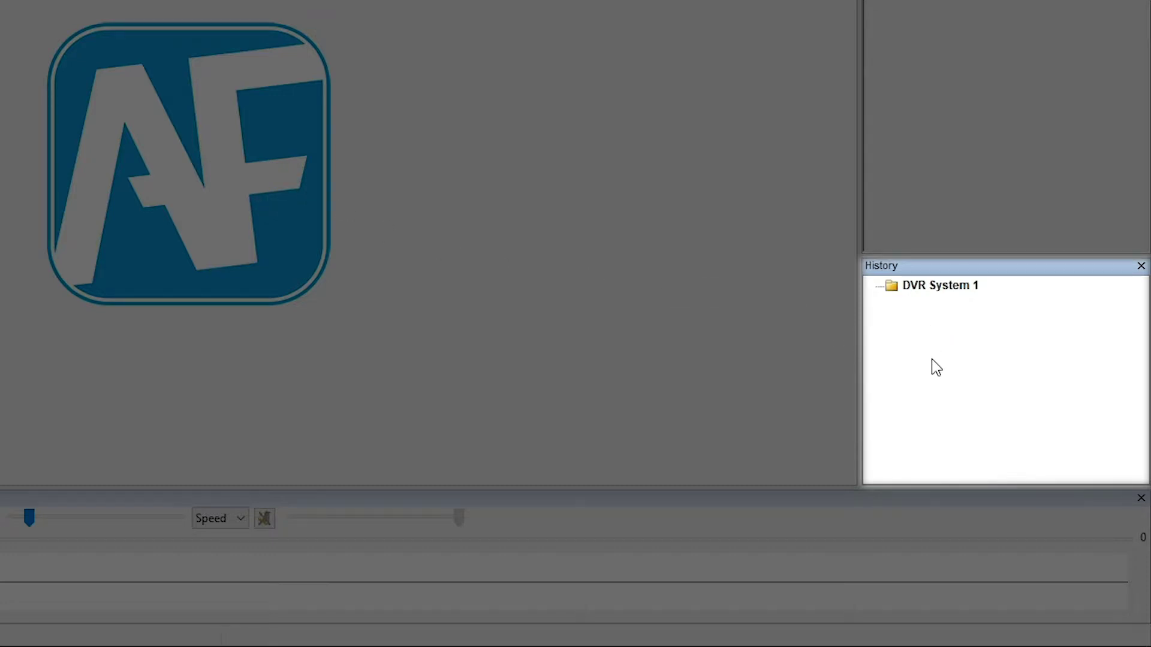
Add a second new folder and drop in the 2 file0000.dat DVR file
right_click(927, 341)
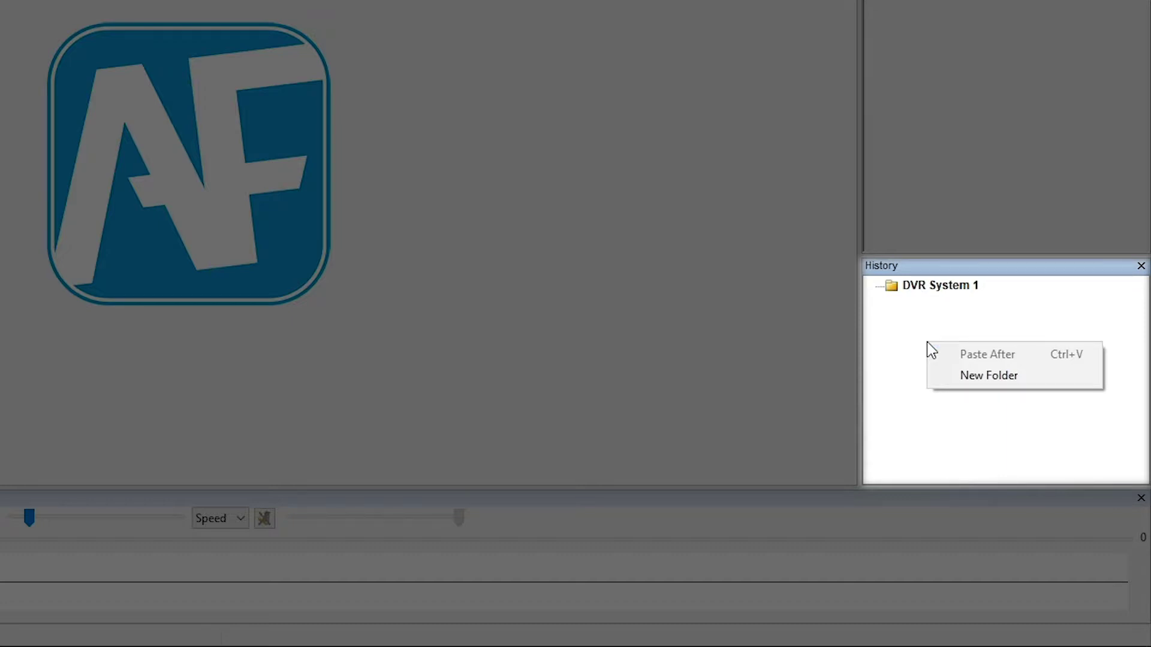
left_click(1002, 377)
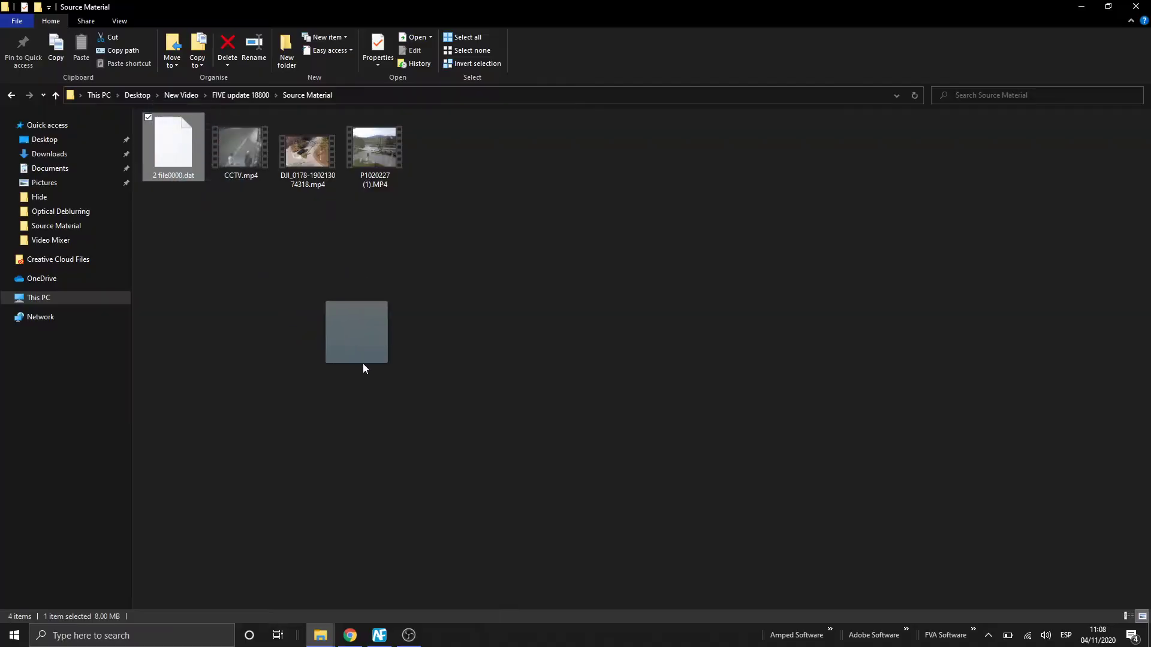
left_click_drag(363, 366, 1017, 400)
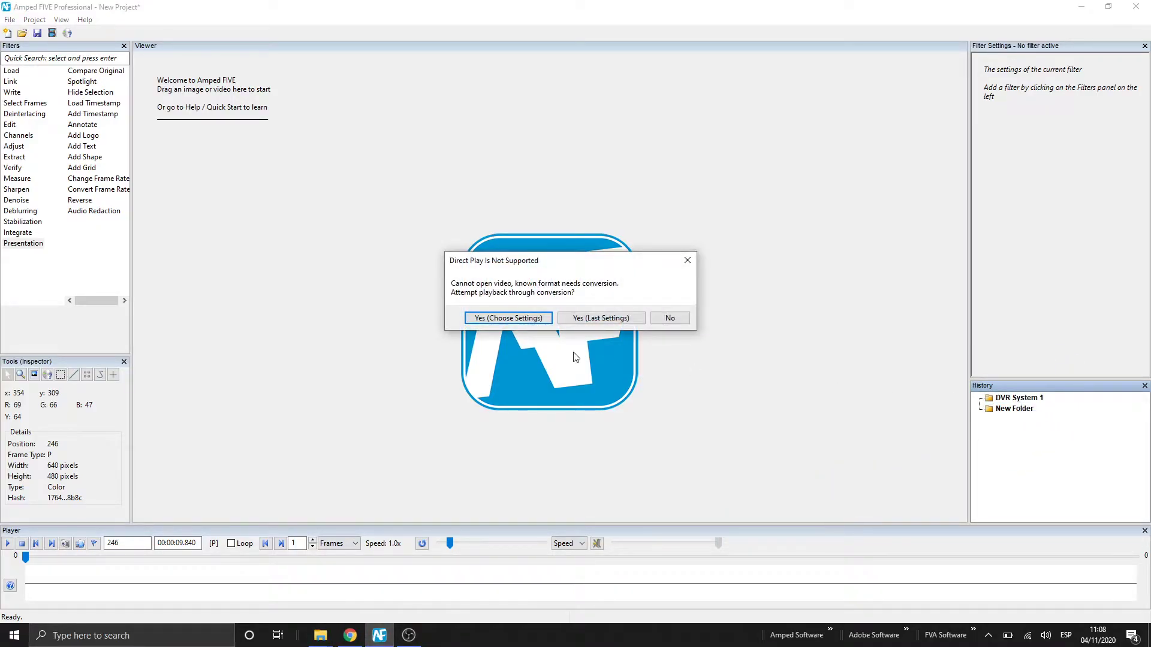
Convert the unsupported DVR file using Copy Stream with MKV as the output format
left_click(509, 318)
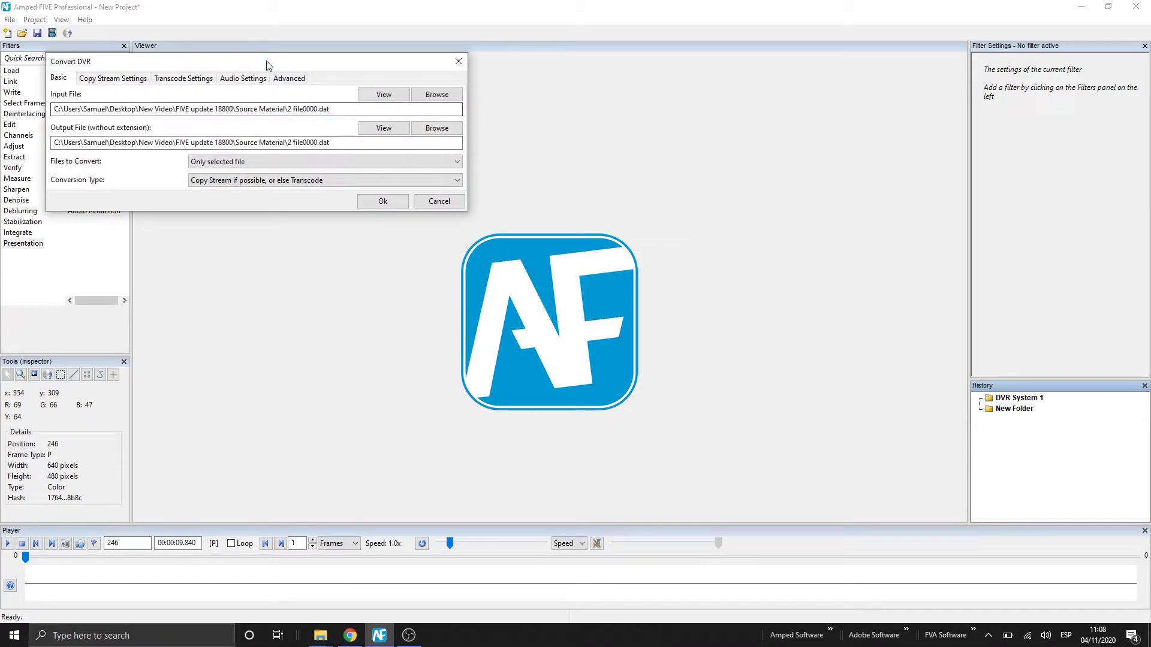
left_click_drag(264, 63, 436, 176)
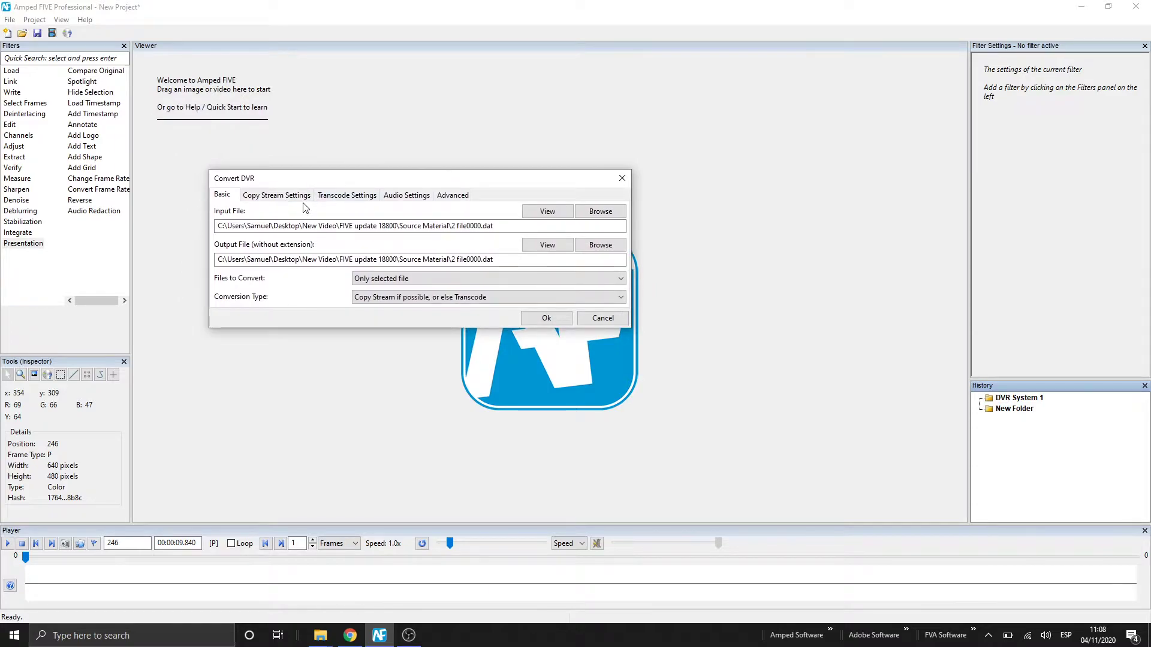
left_click(406, 297)
left_click(401, 318)
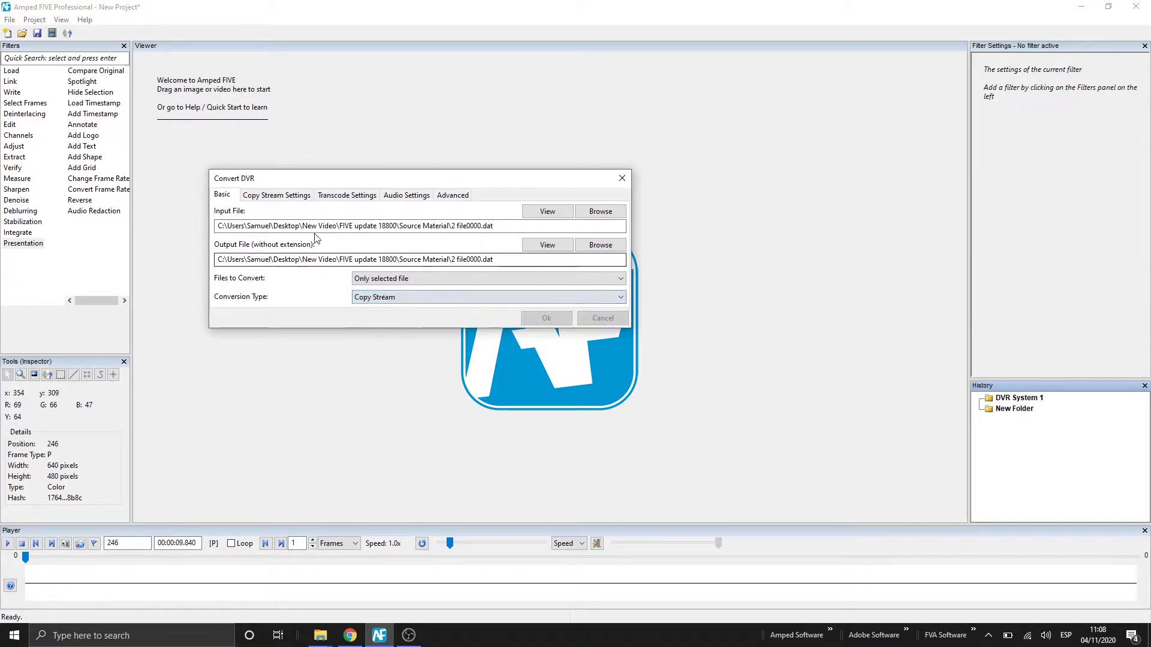
left_click(300, 196)
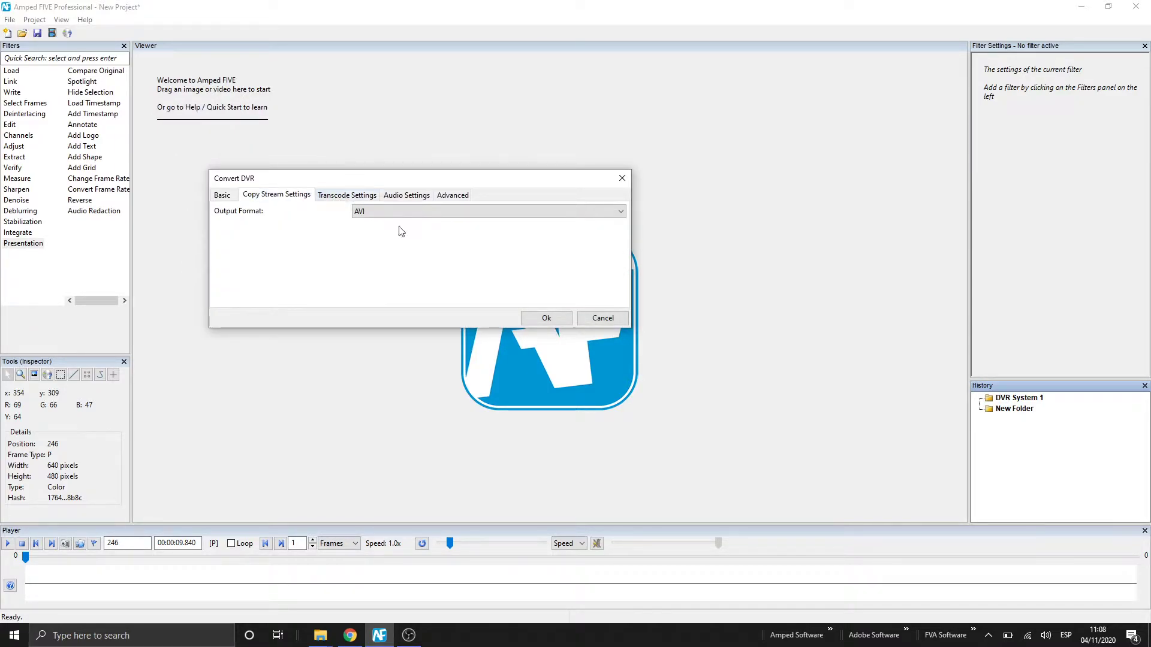
left_click(473, 212)
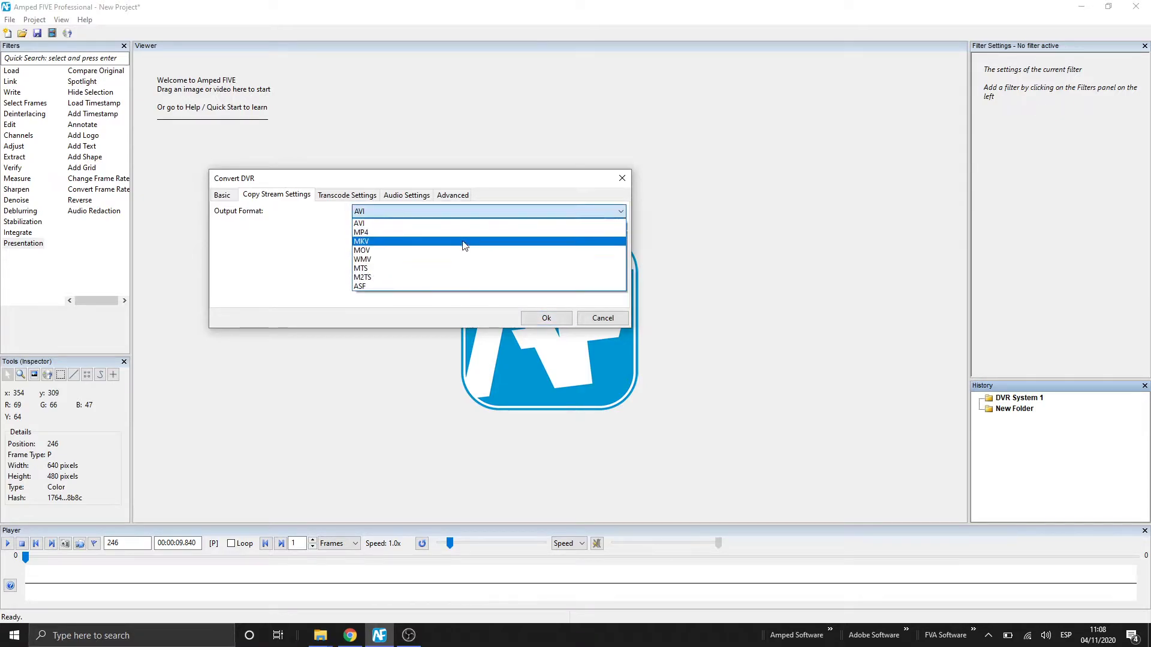
left_click(465, 238)
left_click(541, 319)
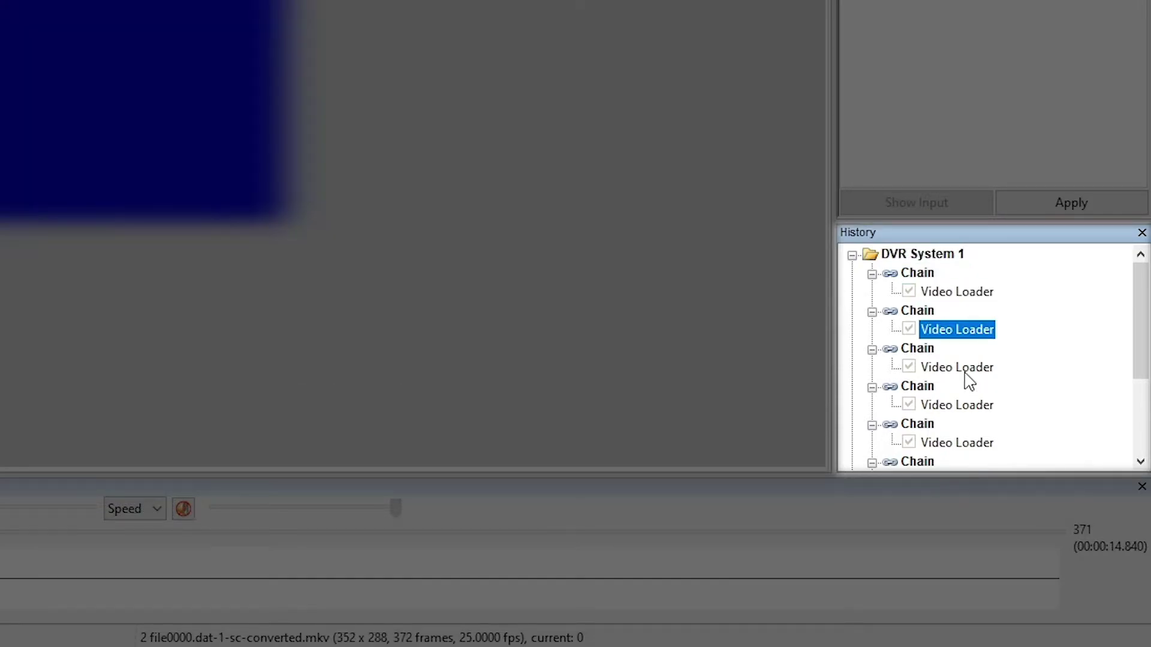
Preview each camera's Video Loader to identify the feeds
left_click(966, 369)
left_click(964, 407)
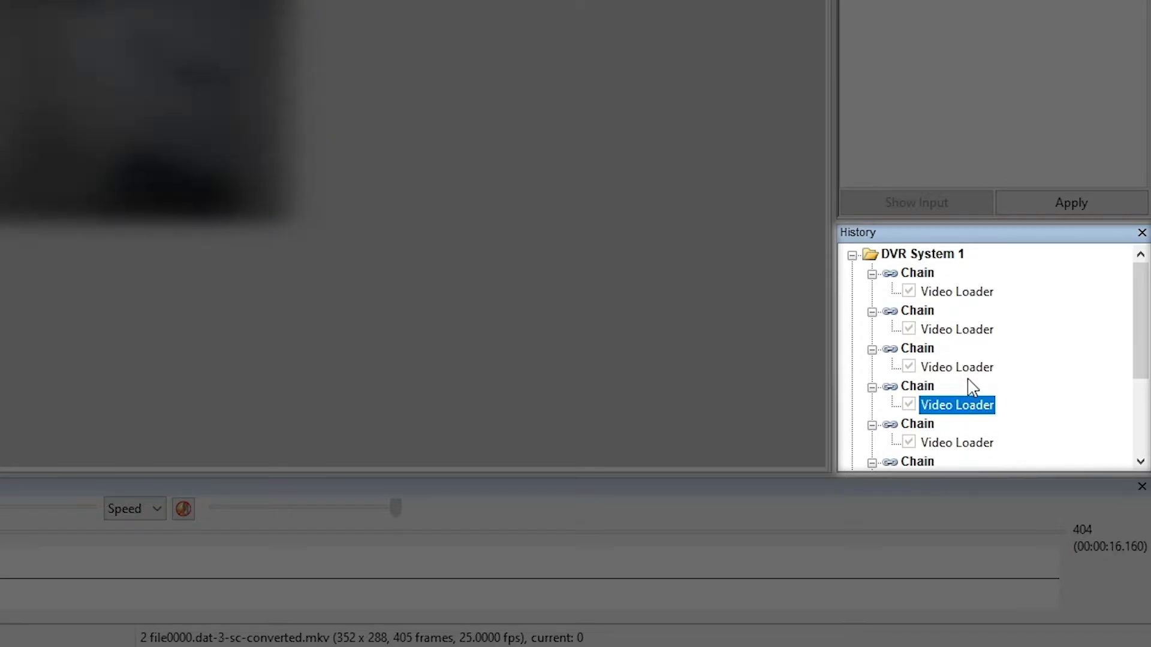
left_click(966, 370)
left_click(970, 331)
left_click(966, 296)
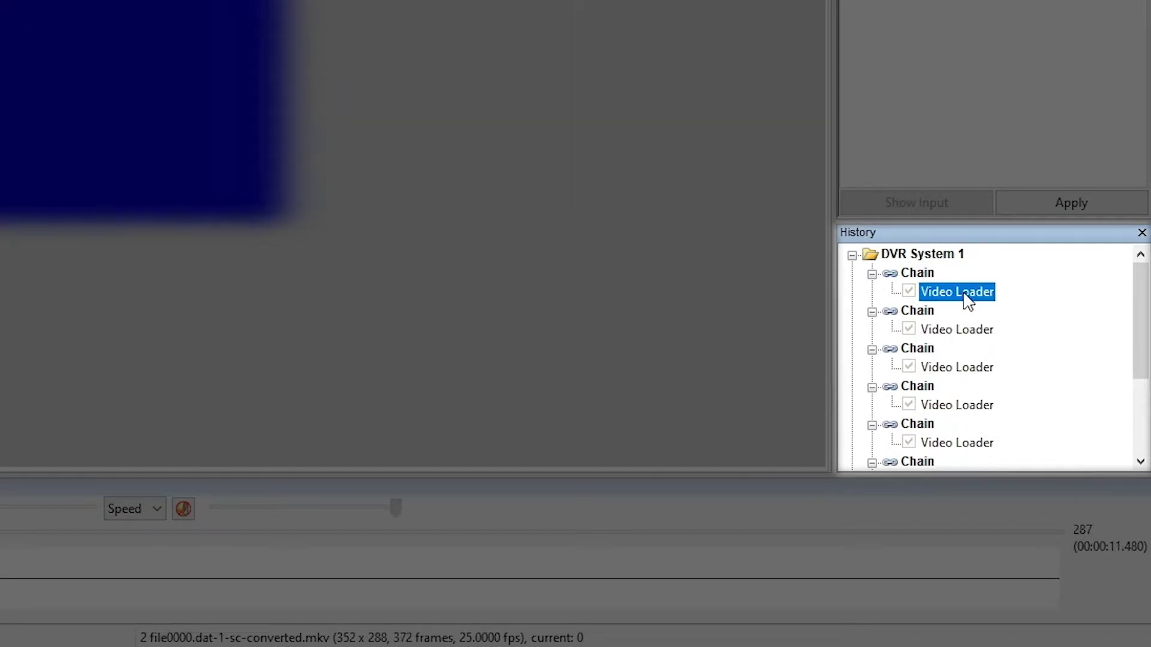
Rename the first two chains 'Front Garden' and 'Back Garden'
right_click(929, 273)
left_click(995, 496)
type("Front")
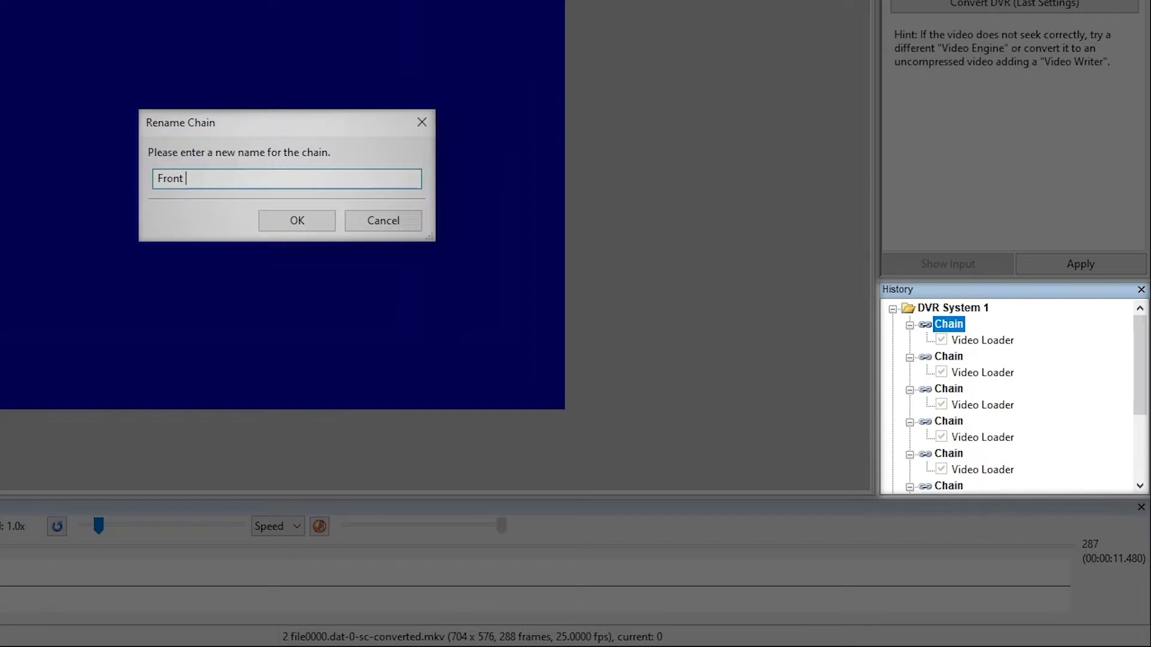
type(" Garden")
key("Return")
left_click(945, 334)
right_click(949, 356)
left_click(1025, 550)
type("Back Garden")
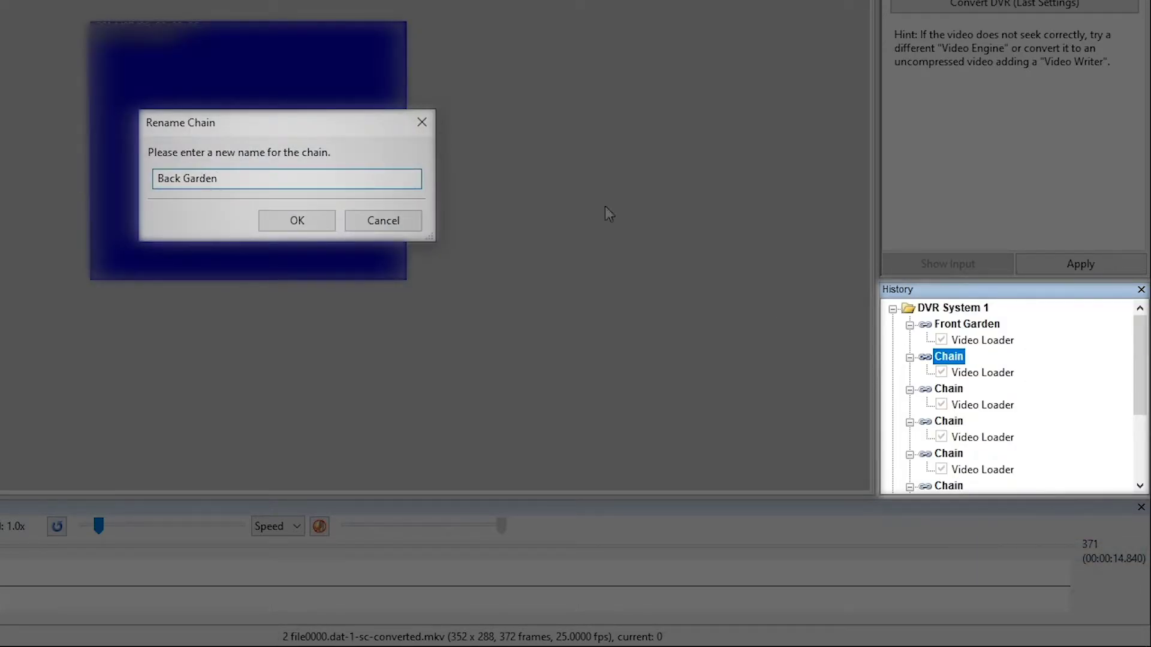
key("Return")
Rename the third and fourth chains 'Front Door' and 'Hallway'
right_click(948, 388)
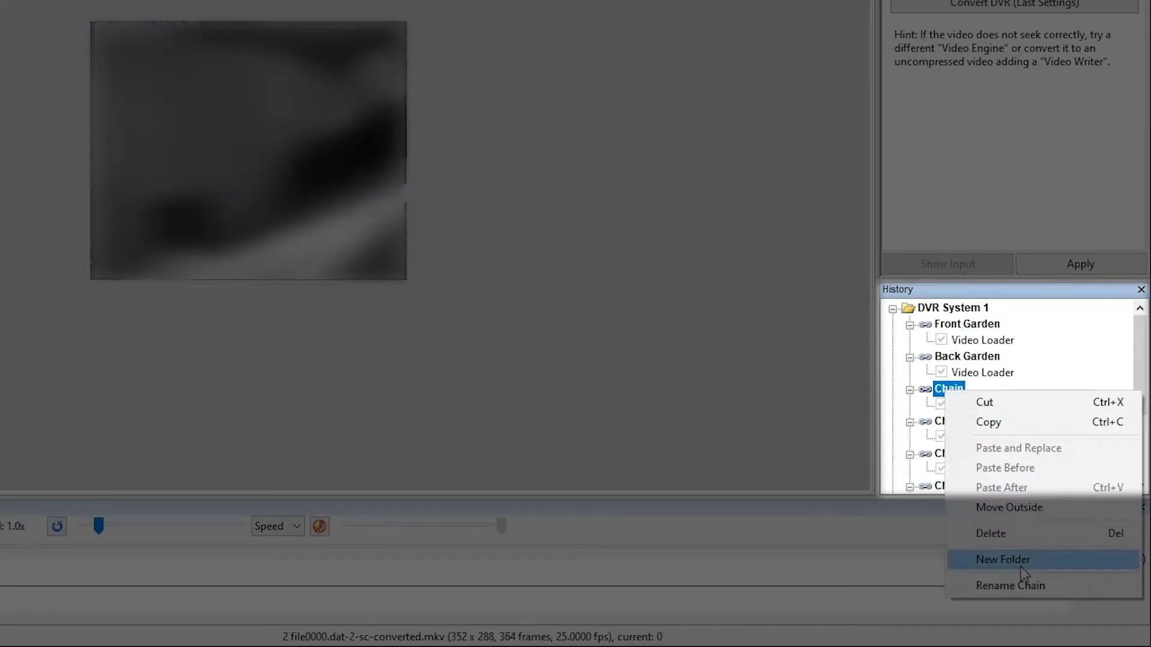
left_click(1026, 582)
type("Front Door")
left_click(298, 222)
left_click(982, 438)
right_click(949, 421)
left_click(1027, 614)
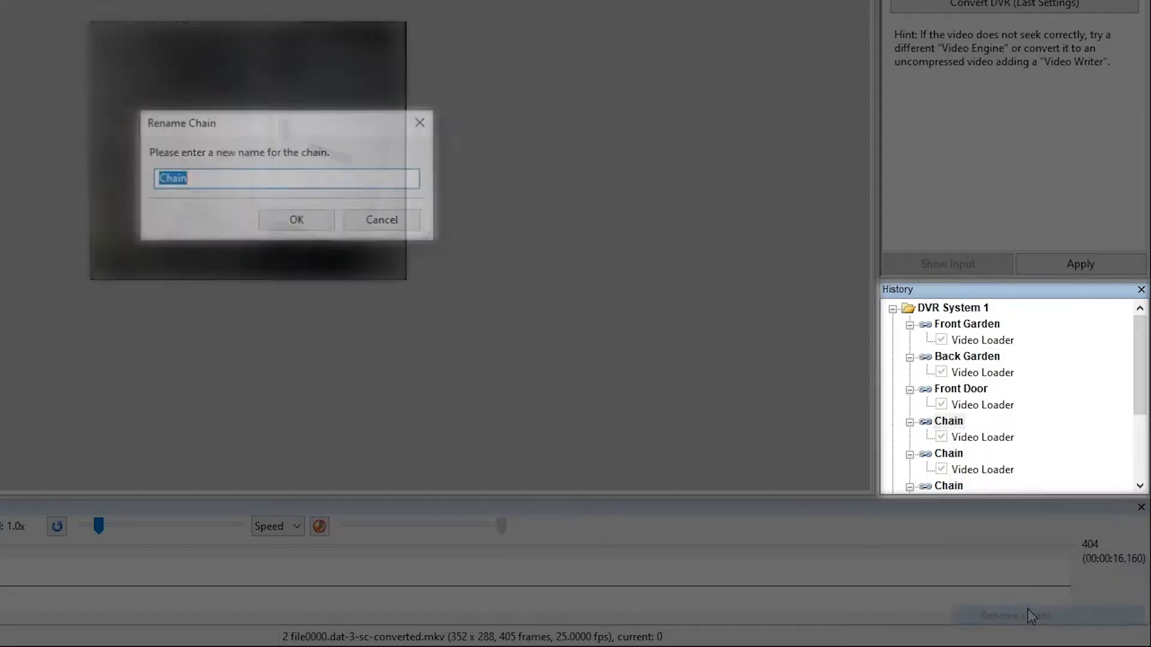
type("Hallway")
key("Return")
Rename a further camera chain further down the list 'Landing'
scroll(1119, 377, "down", 2)
left_click(982, 405)
right_click(948, 388)
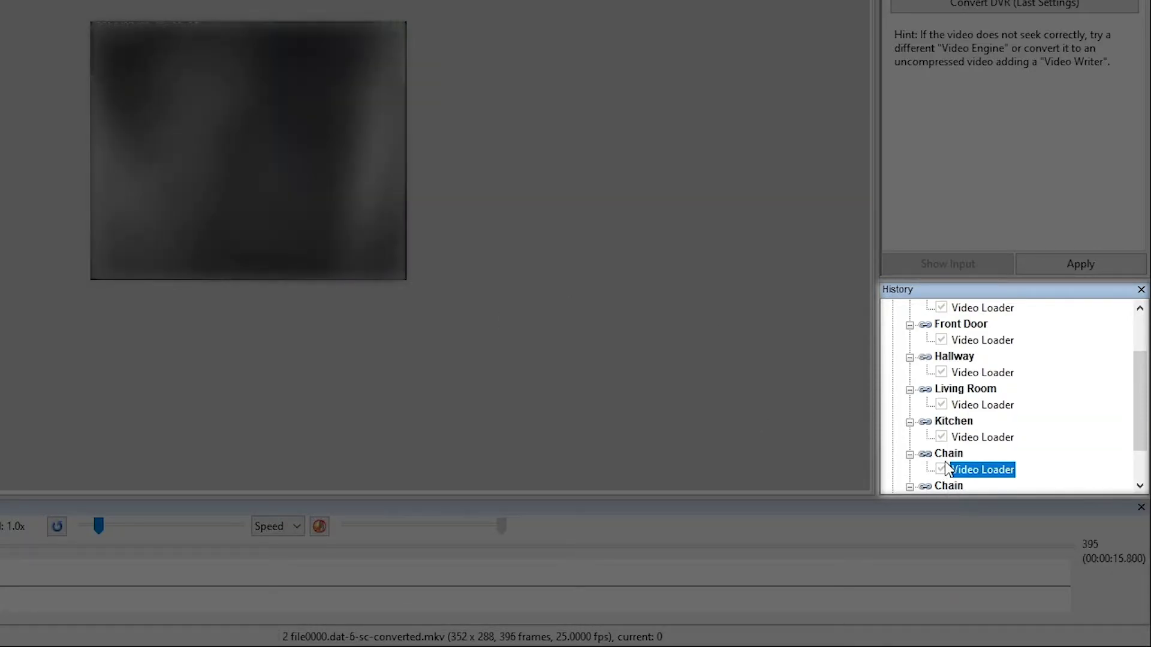
right_click(948, 454)
left_click(1026, 437)
type("Landing")
key("Return")
scroll(1121, 419, "down", 1)
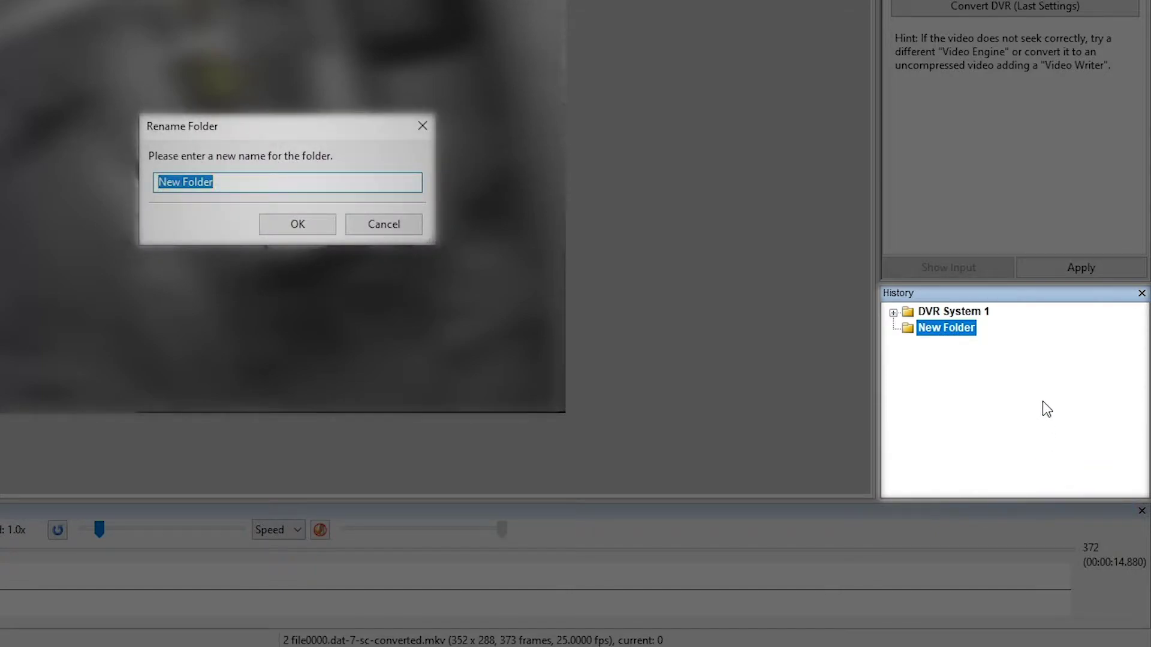
Name the second folder 'DVR System 1 - Working Files'
type("DVR")
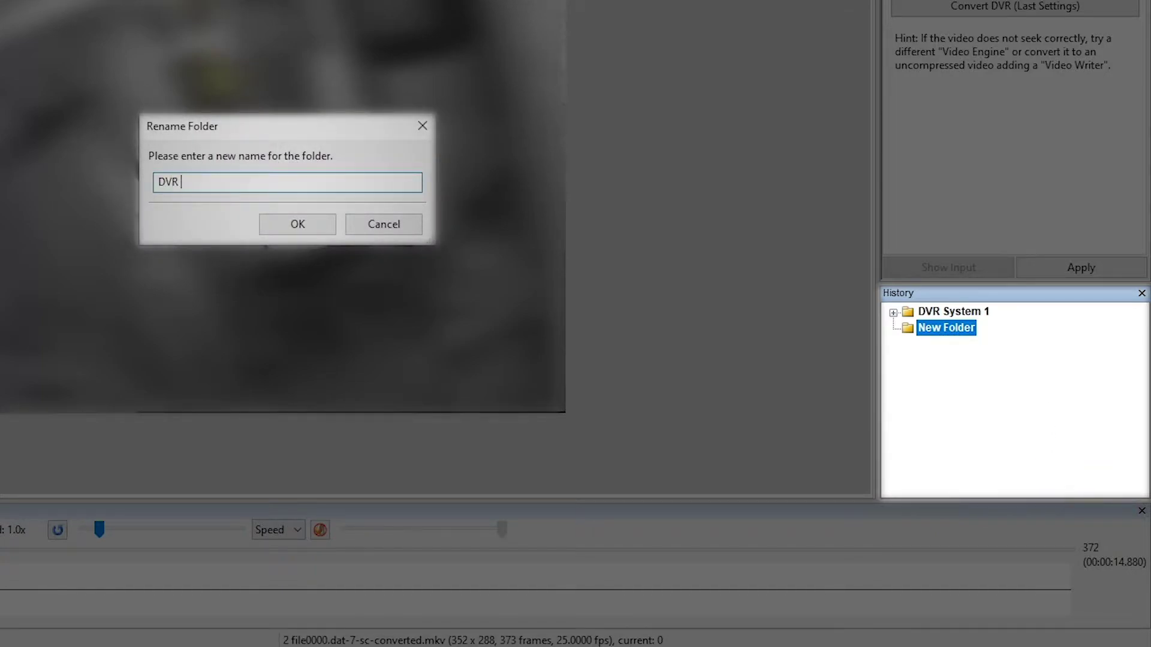
type(" System 1 - Working Files")
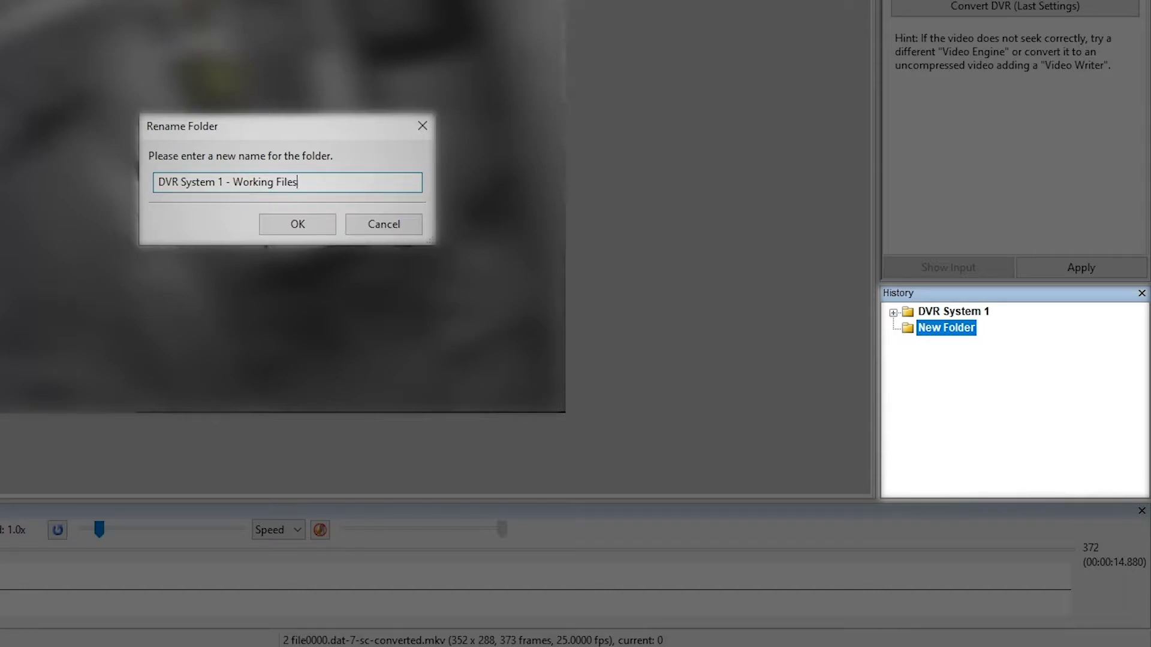
left_click(332, 233)
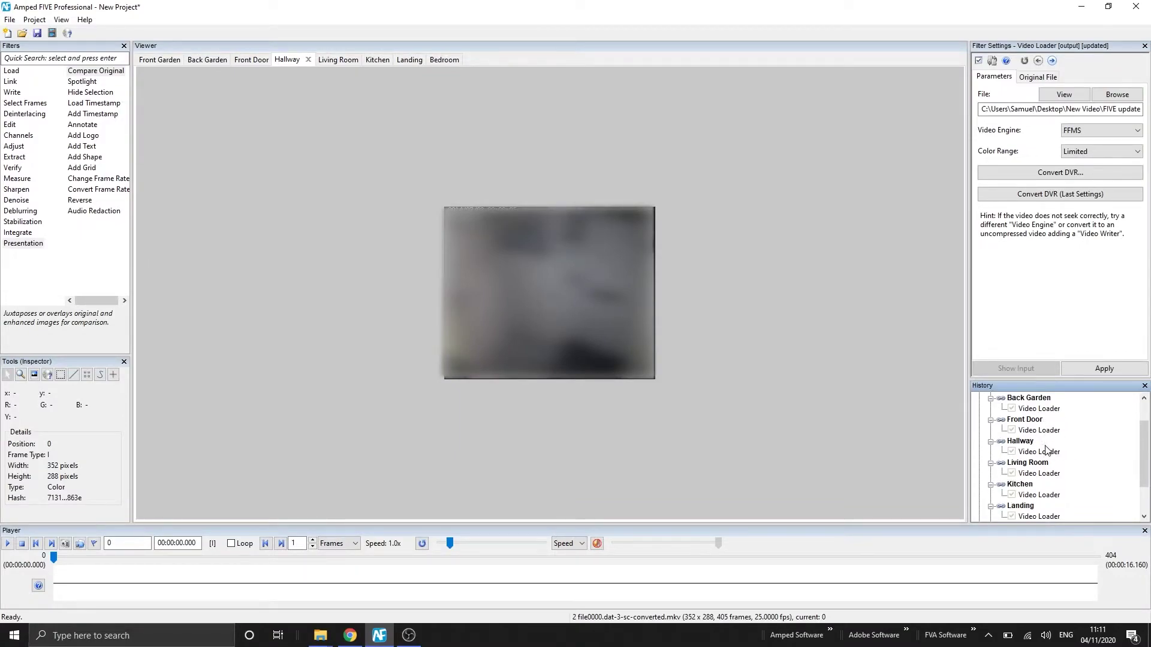
Copy the Living Room chain and paste it inside the Working Files folder
left_click(1038, 476)
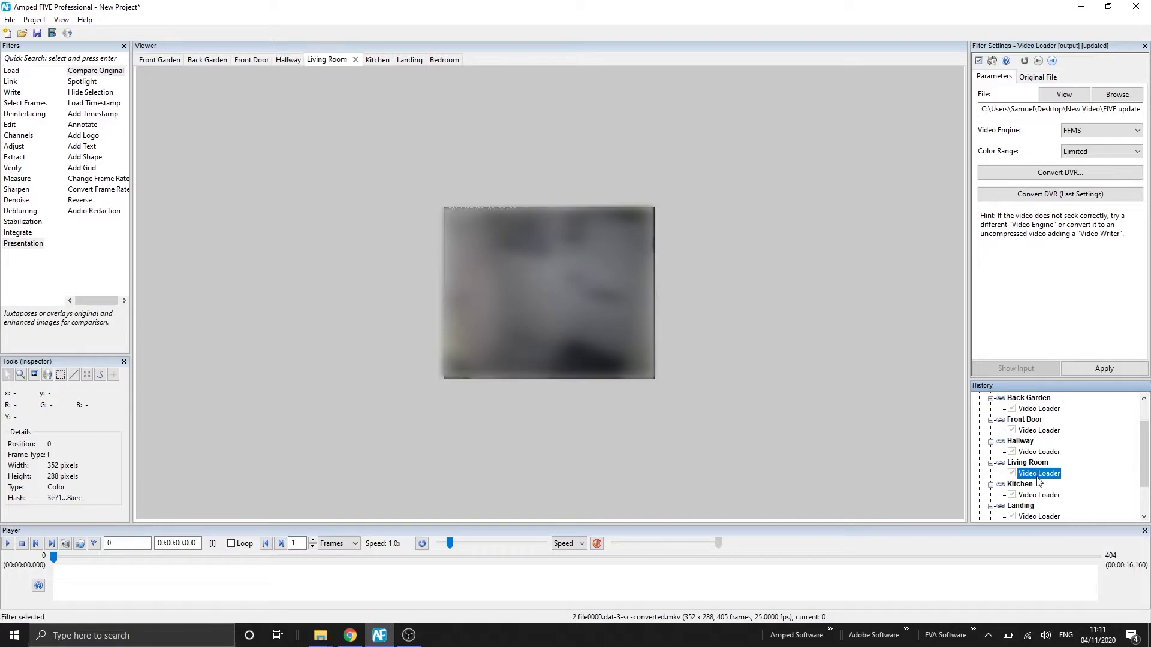
left_click(1022, 463)
right_click(1020, 463)
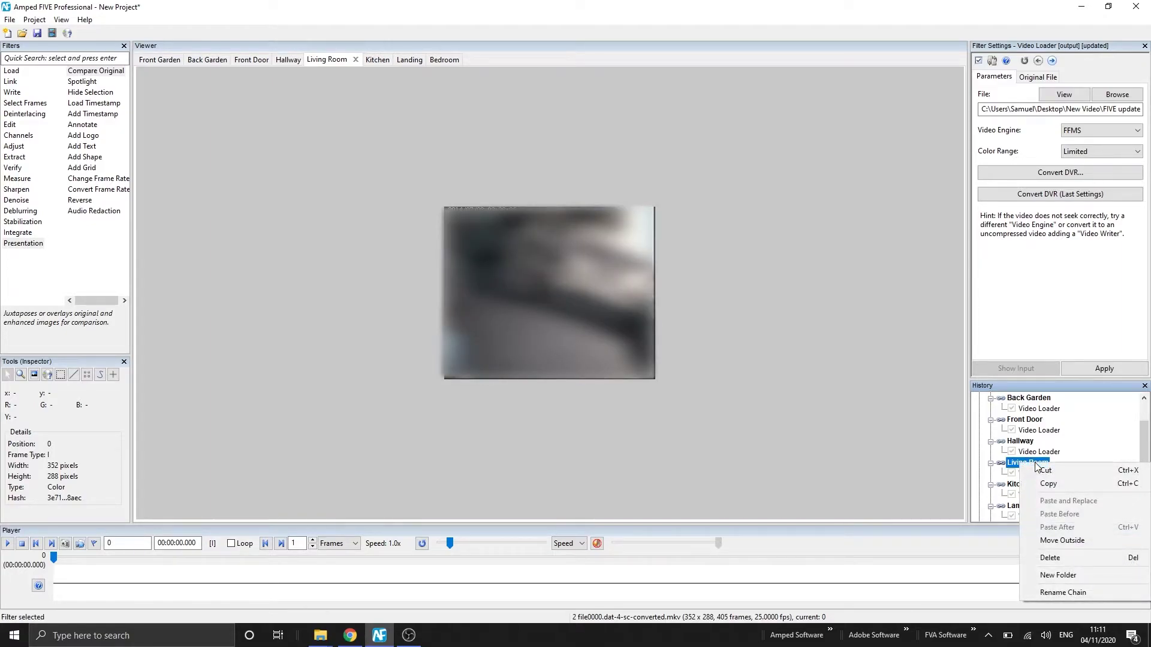
left_click(1057, 485)
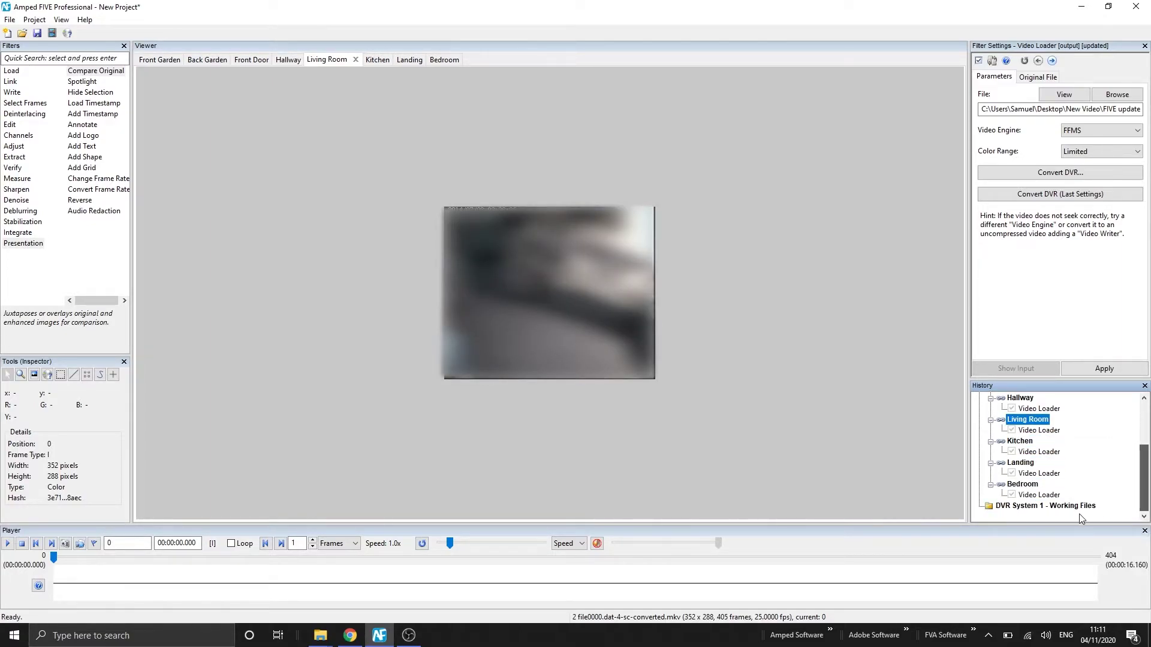
right_click(1081, 518)
right_click(1069, 511)
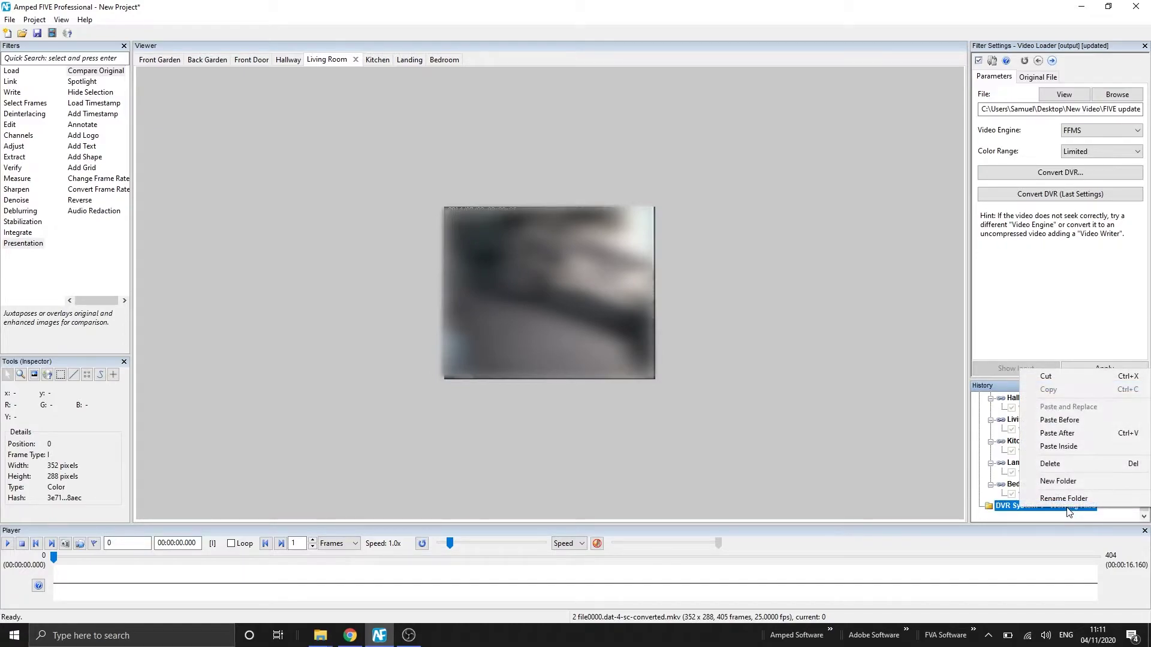
left_click(1081, 447)
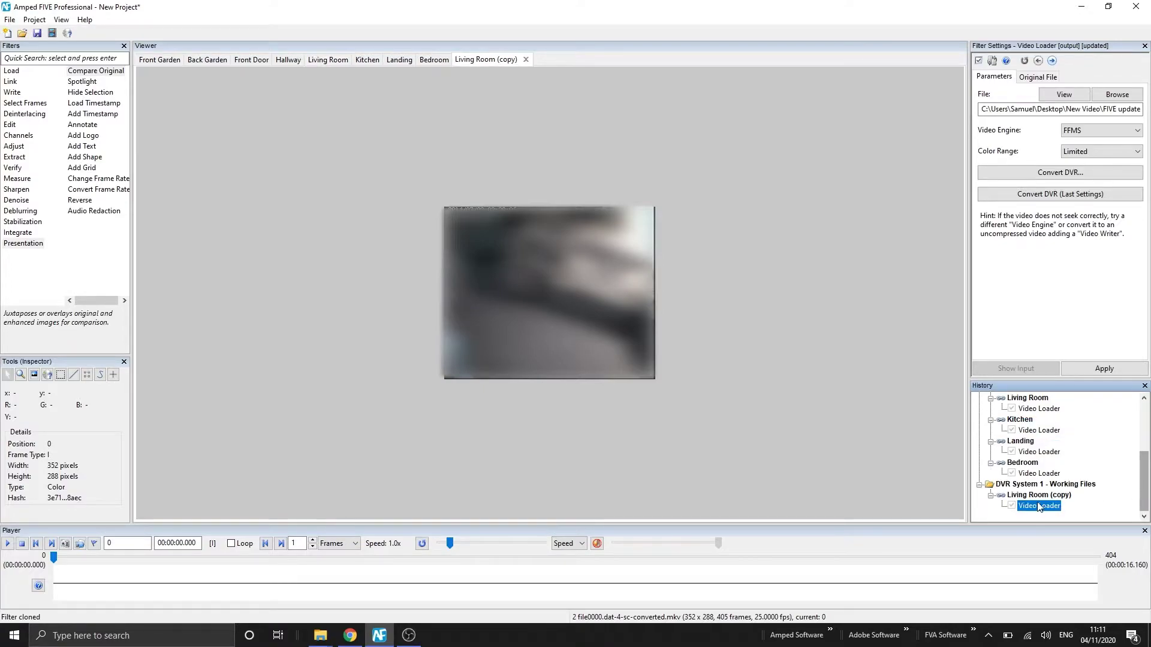
Copy the Landing chain and paste it into the Working Files folder
right_click(1019, 445)
left_click(1057, 466)
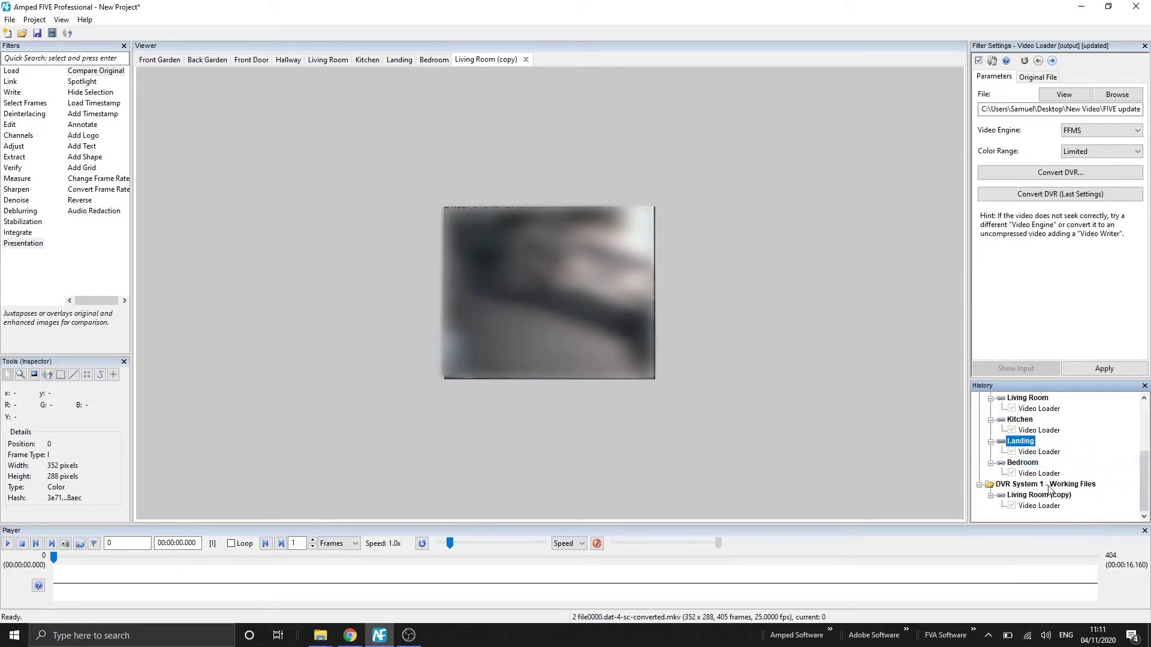
left_click(1023, 484)
right_click(1021, 484)
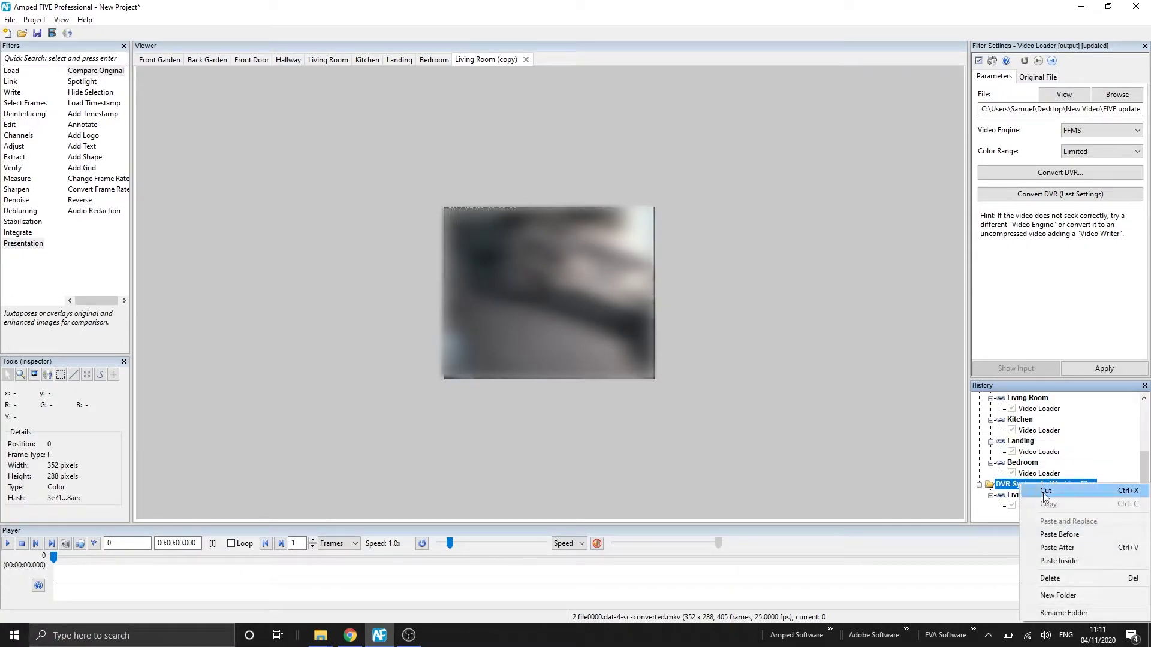
left_click(1072, 552)
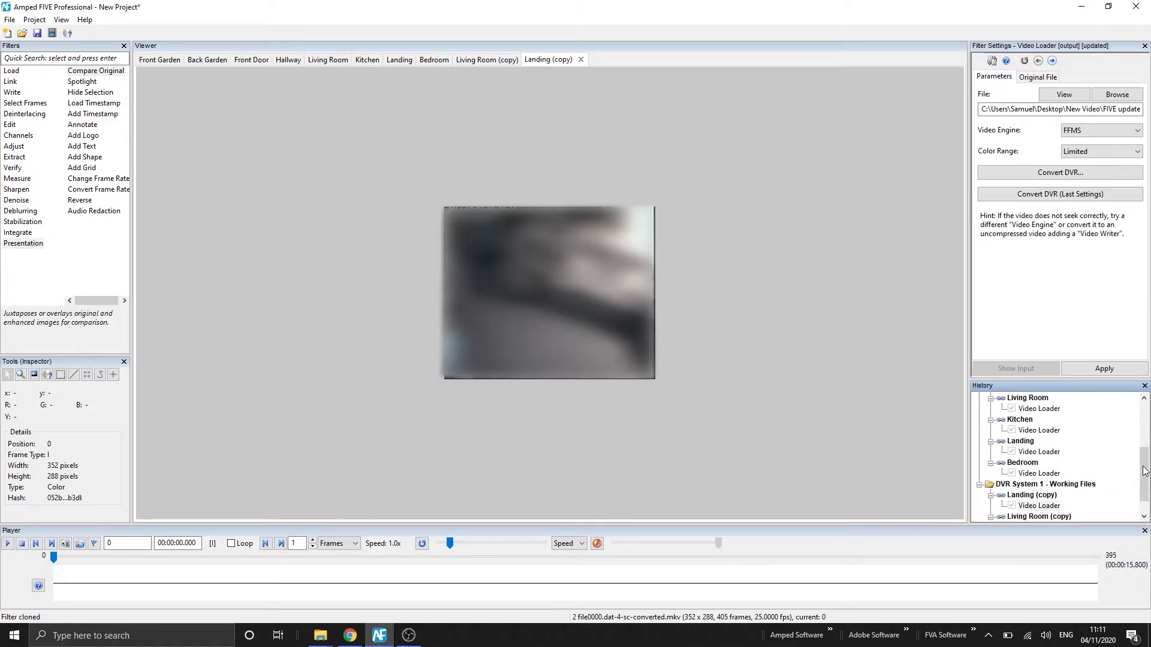
left_click_drag(1144, 472, 1144, 430)
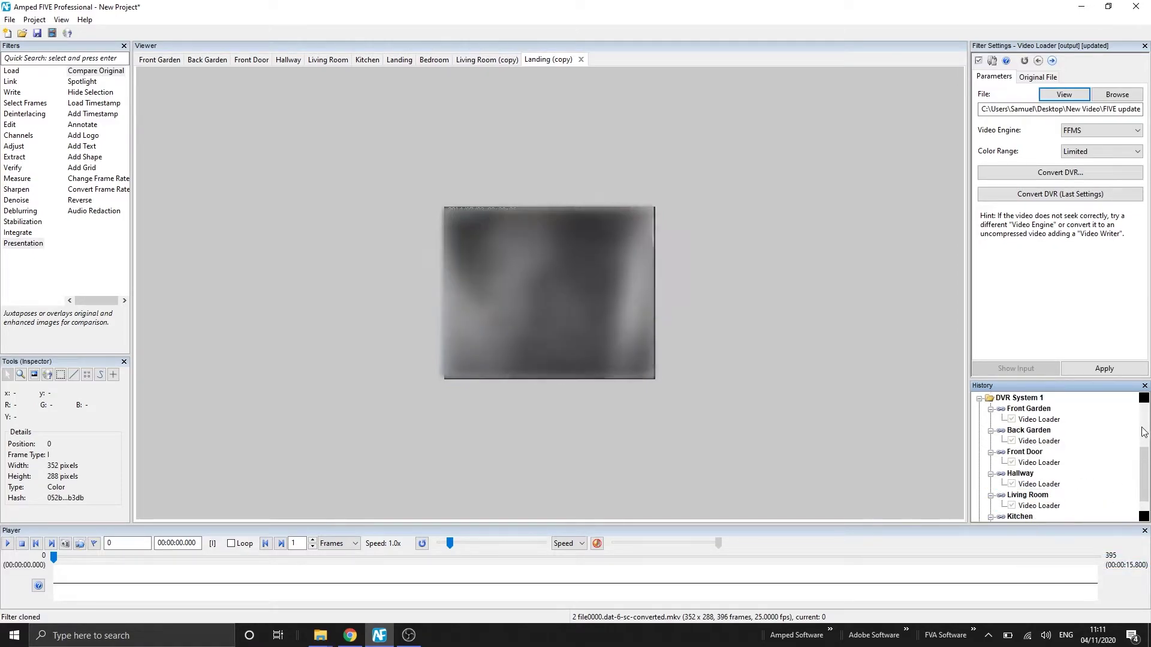
Add File Info and Hash Code verify filters to the Landing (copy) chain
left_click(980, 398)
mouse_move(14, 168)
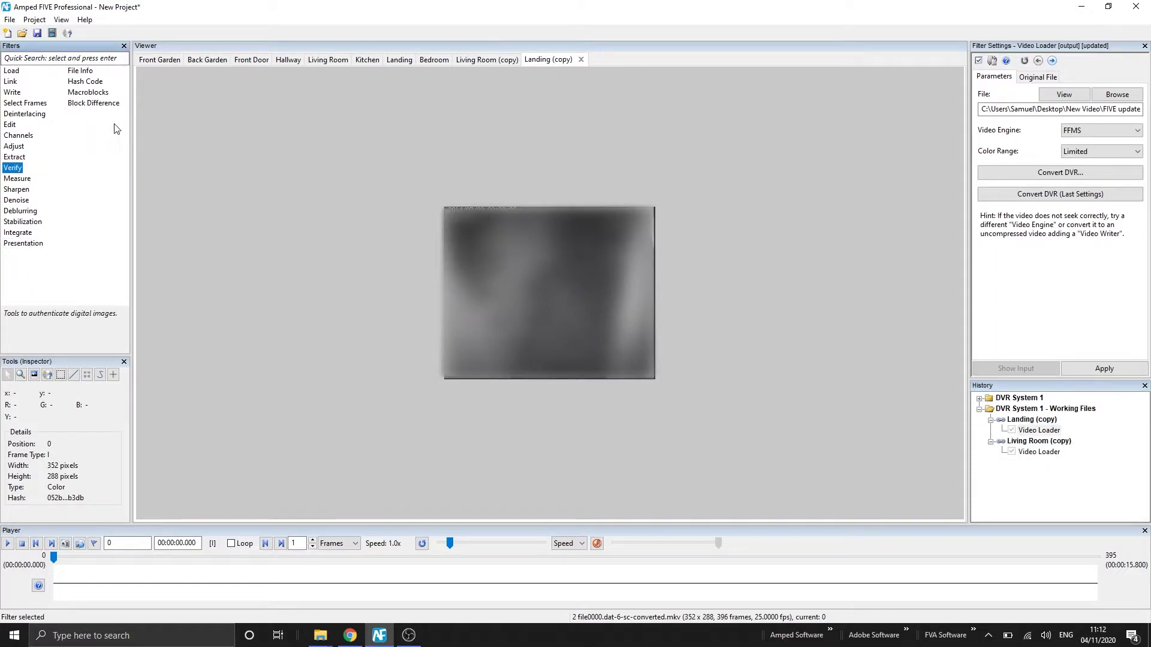
left_click(71, 71)
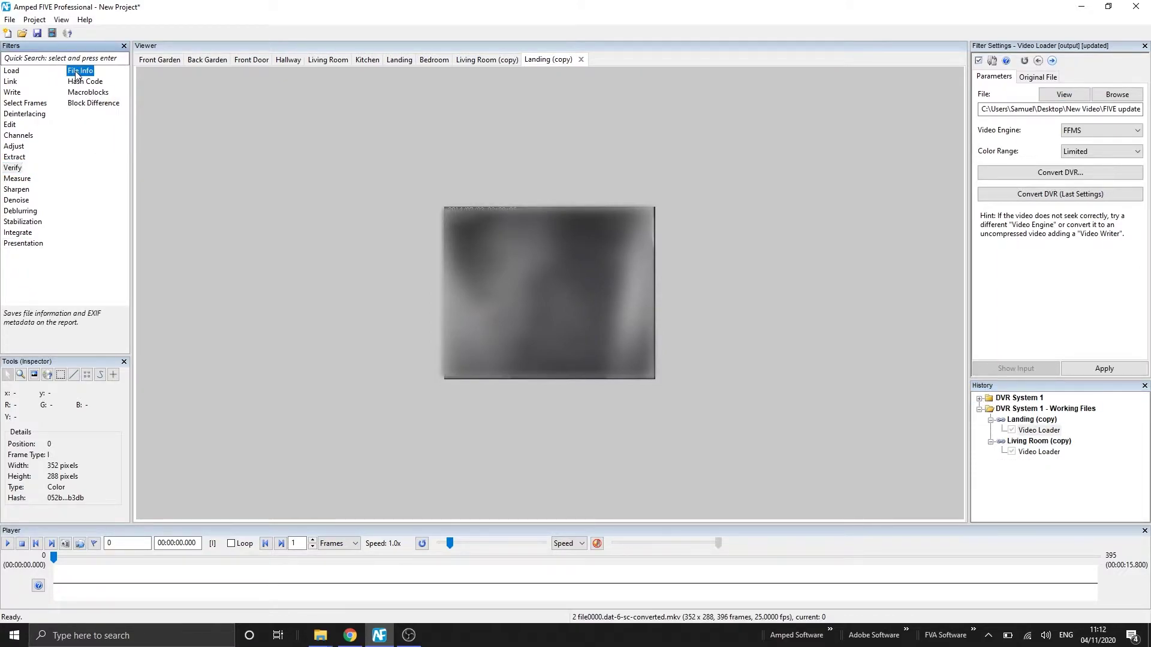
double_click(76, 72)
left_click(84, 82)
double_click(85, 83)
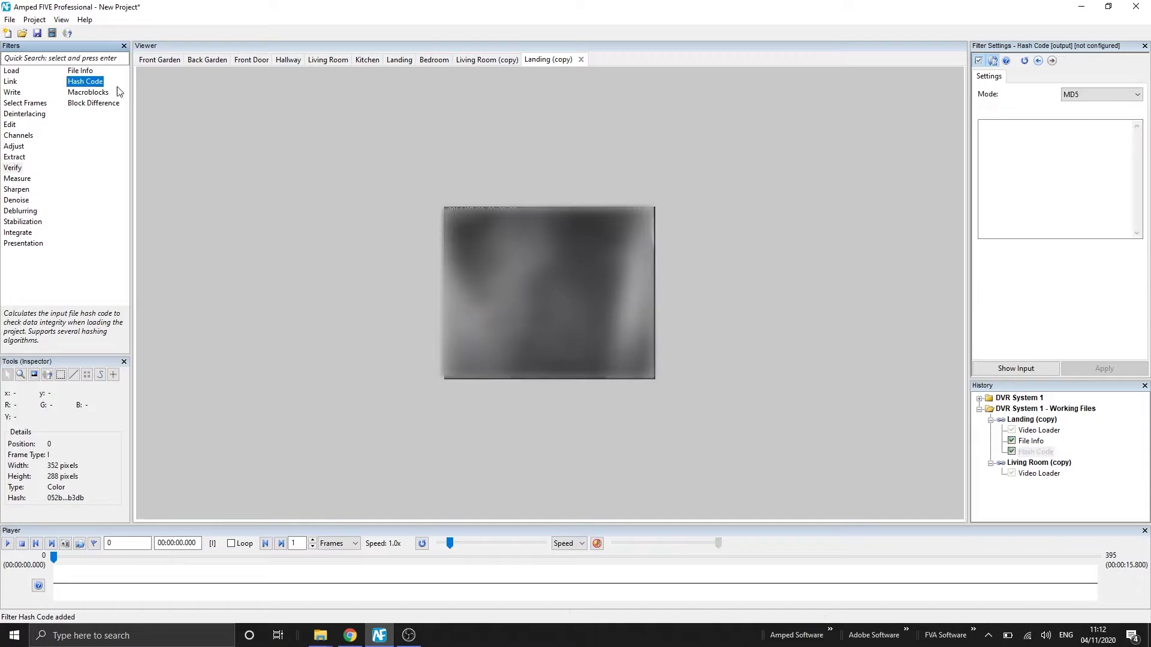
Add File Info and Hash Code filters to the Living Room (copy) chain
left_click(1040, 474)
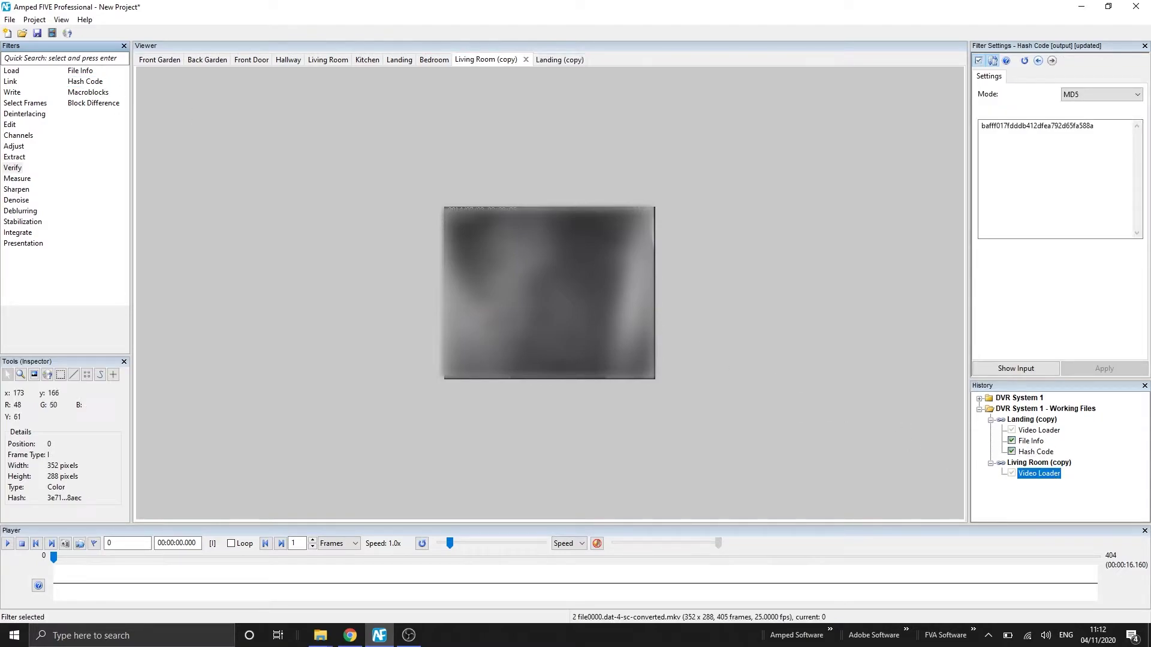
double_click(76, 72)
left_click(82, 82)
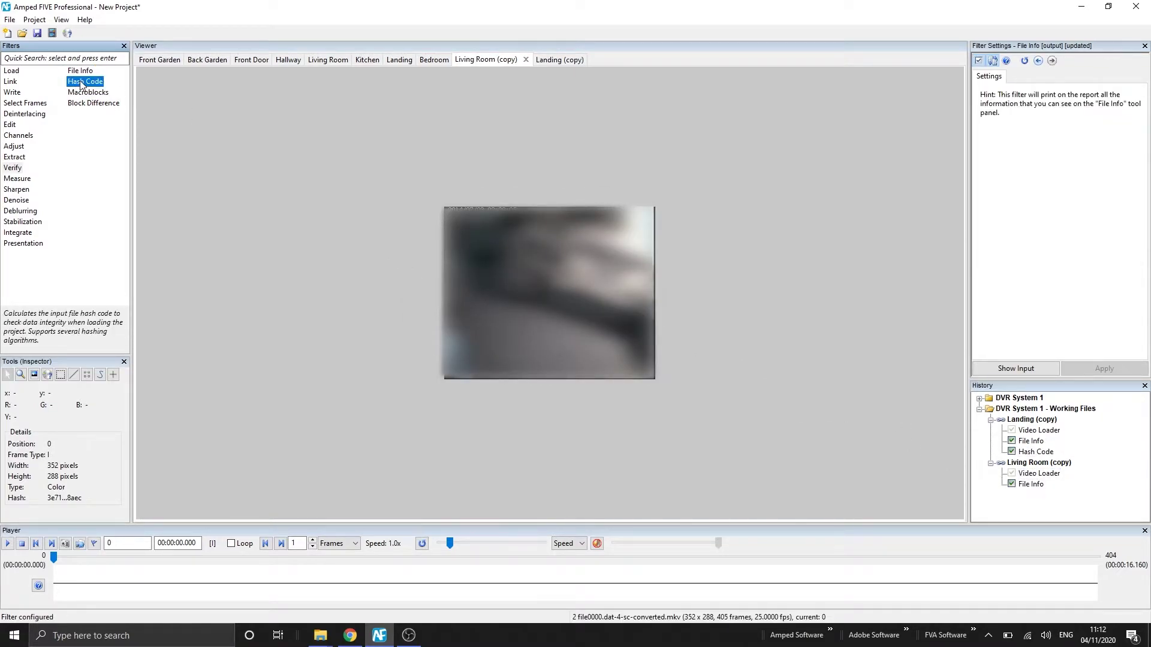
double_click(82, 82)
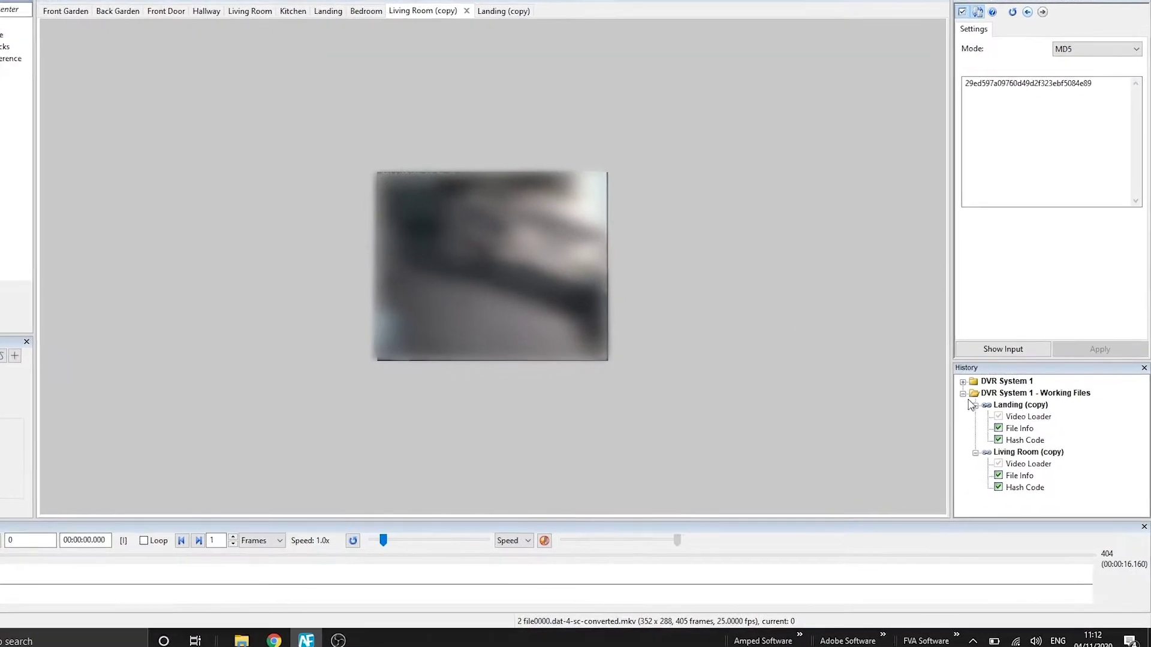
Add a third folder and enter the name 'DVR System 1 - Living Room Enhancement'
left_click(947, 378)
right_click(985, 420)
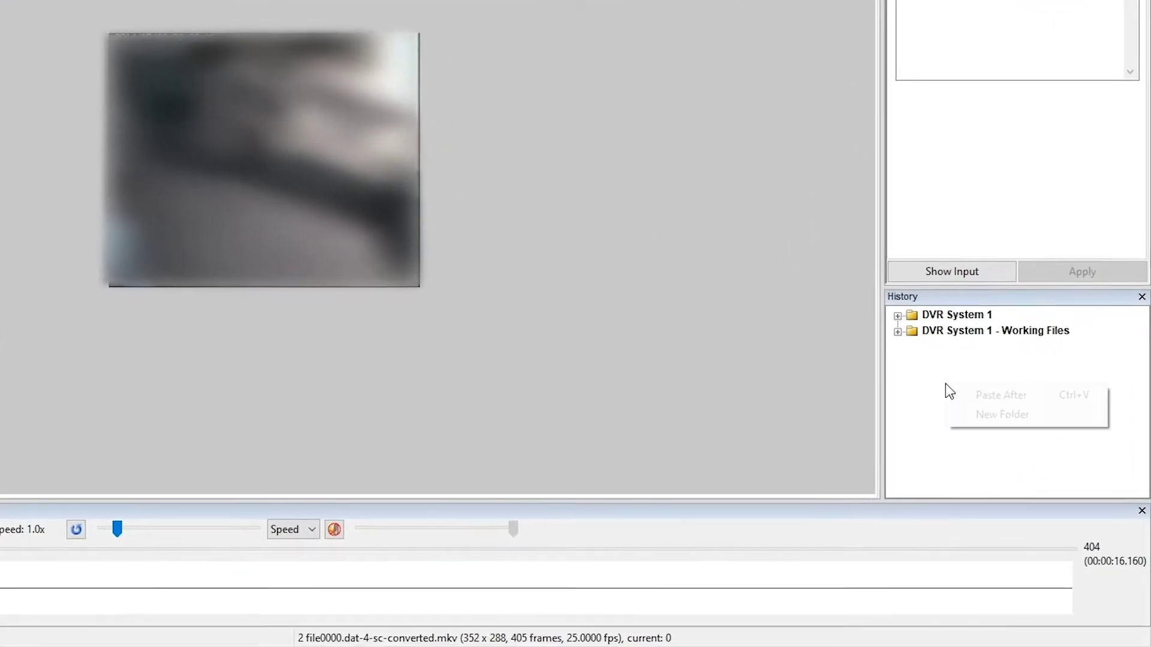
left_click(1015, 413)
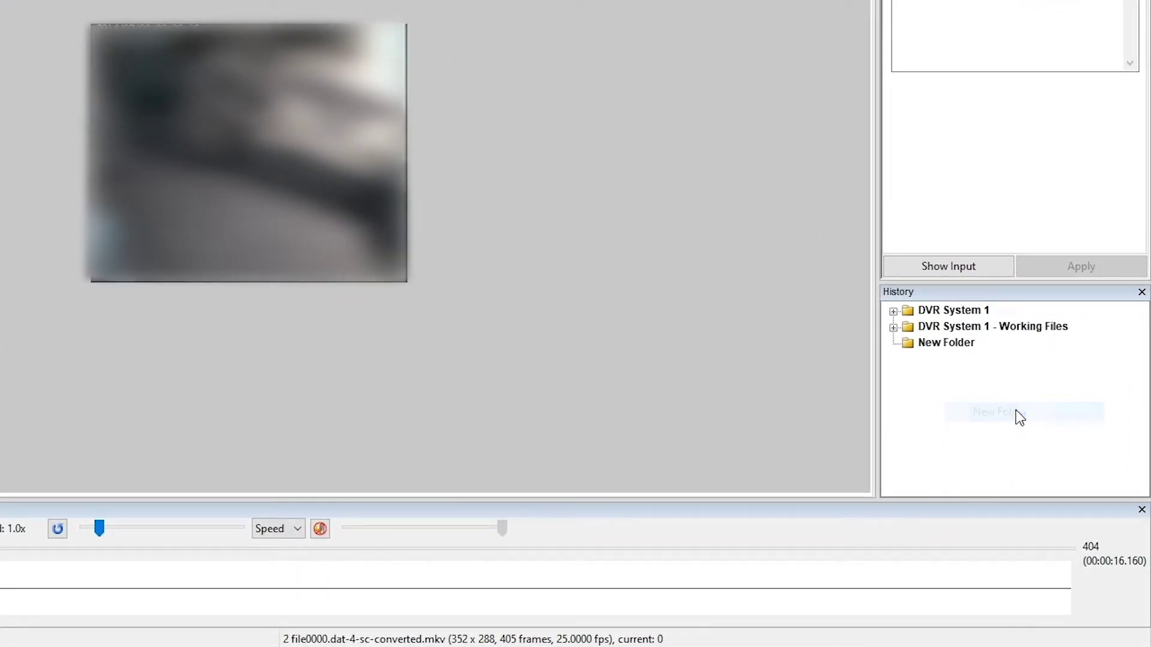
right_click(940, 349)
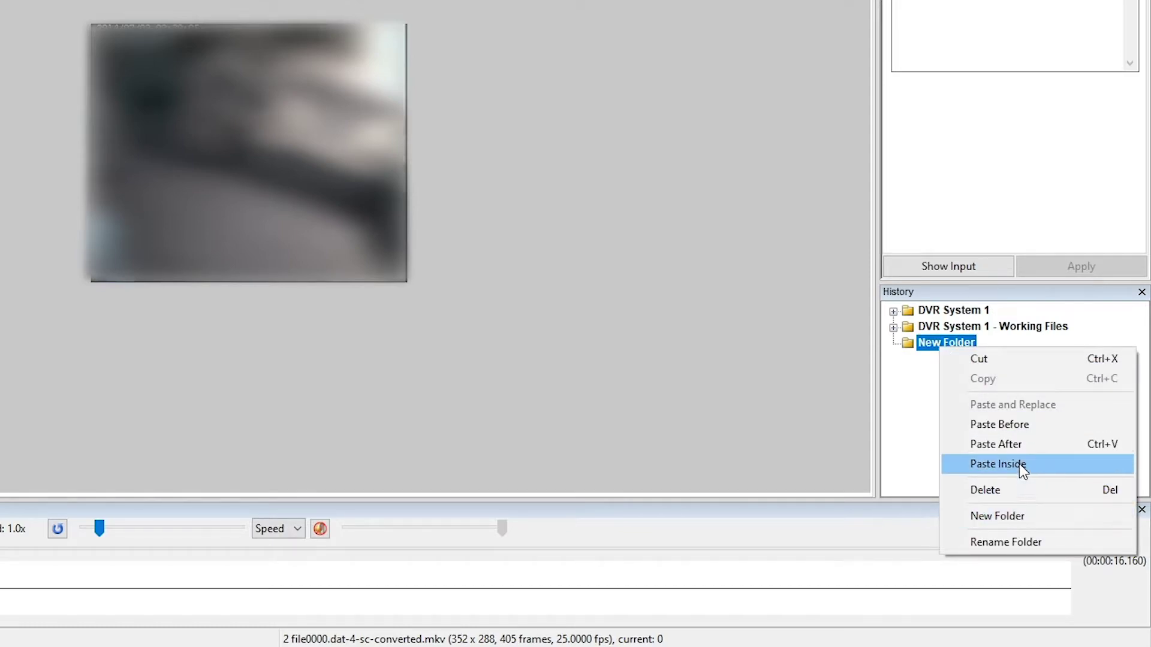
left_click(1017, 543)
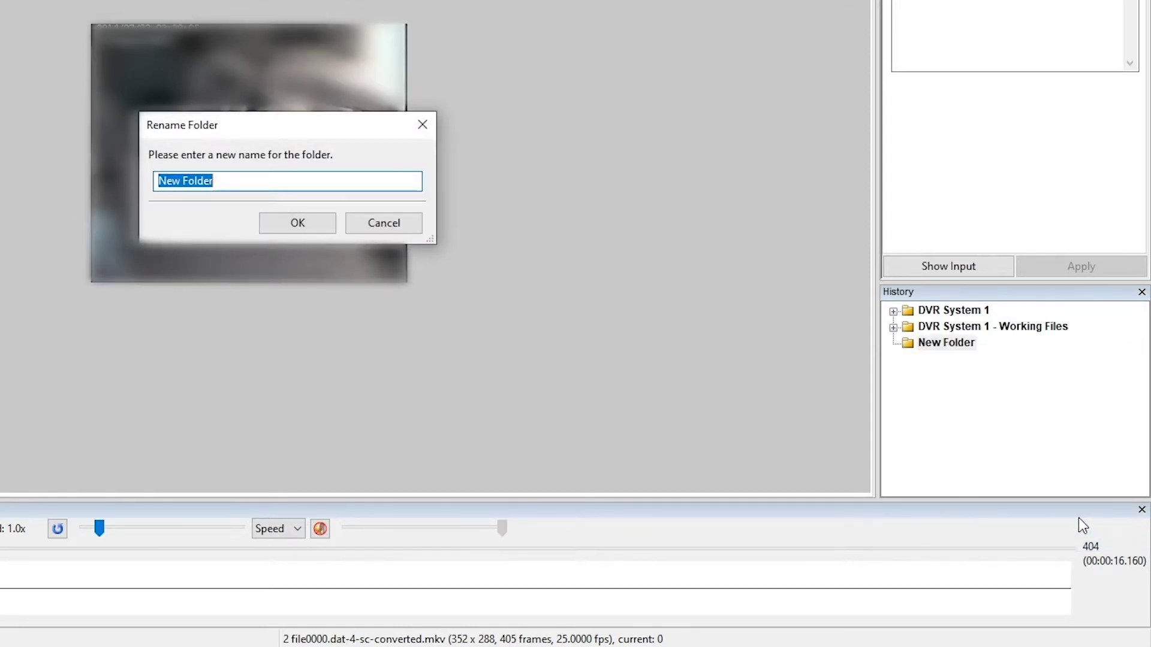
type("DVR System 1 -")
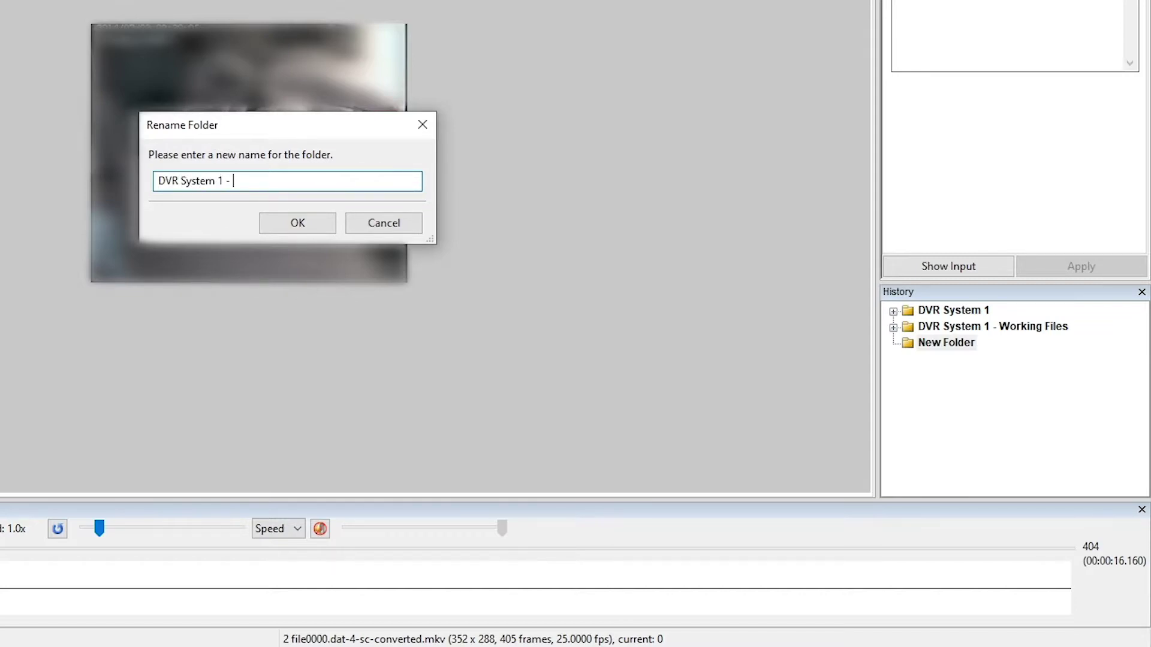
type(" Living Room Enhancement")
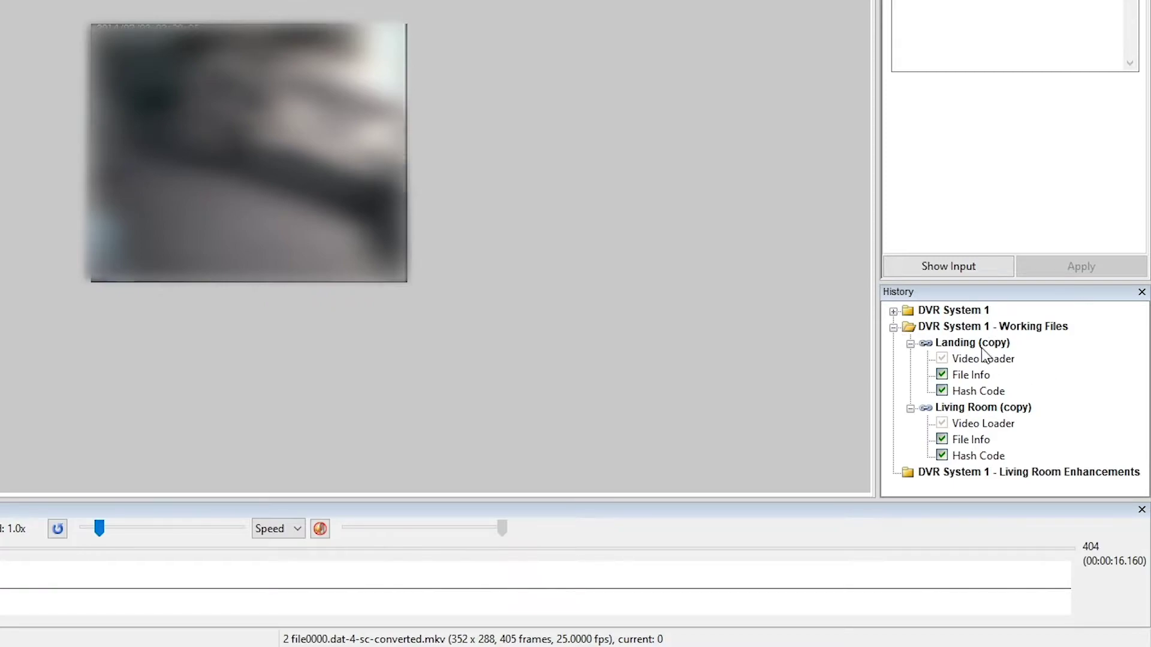
Copy the Living Room (copy) chain and paste it inside the Living Room Enhancements folder
left_click(974, 408)
right_click(962, 407)
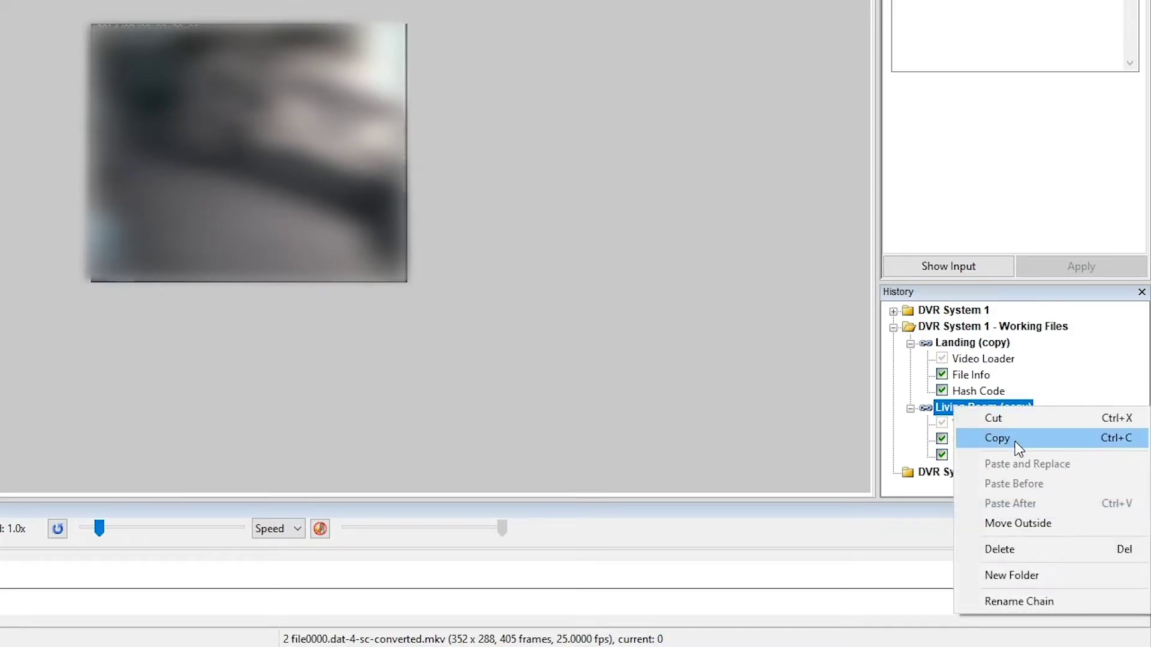
left_click(999, 437)
left_click(952, 473)
right_click(953, 474)
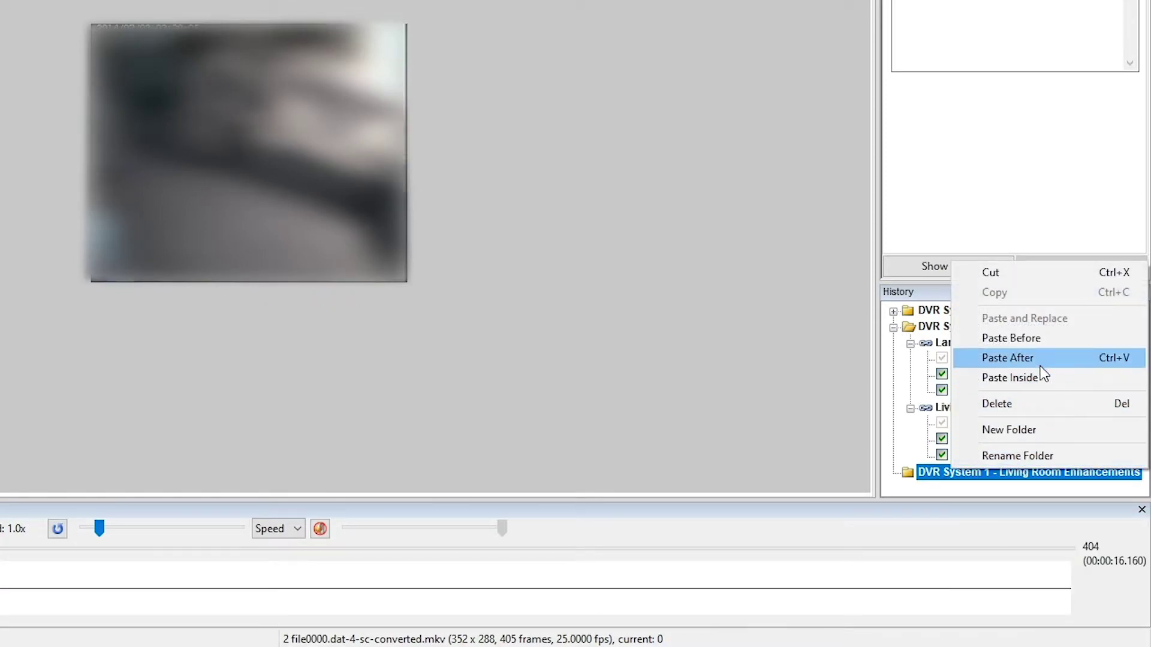
left_click(1026, 378)
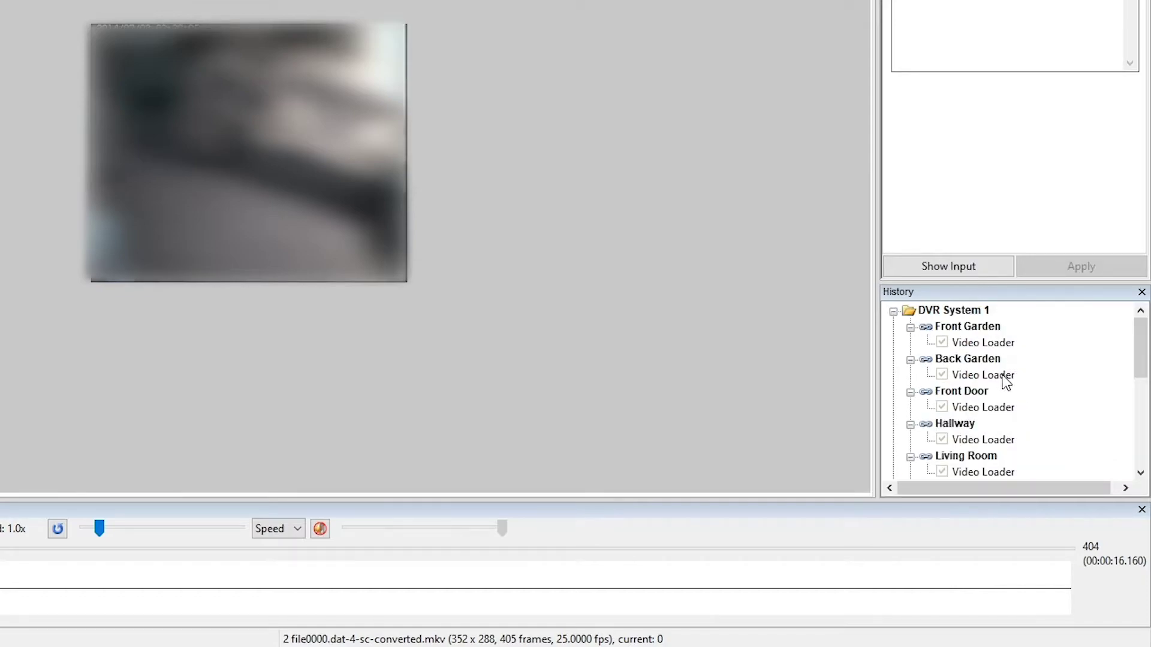
scroll(989, 405, "down", 3)
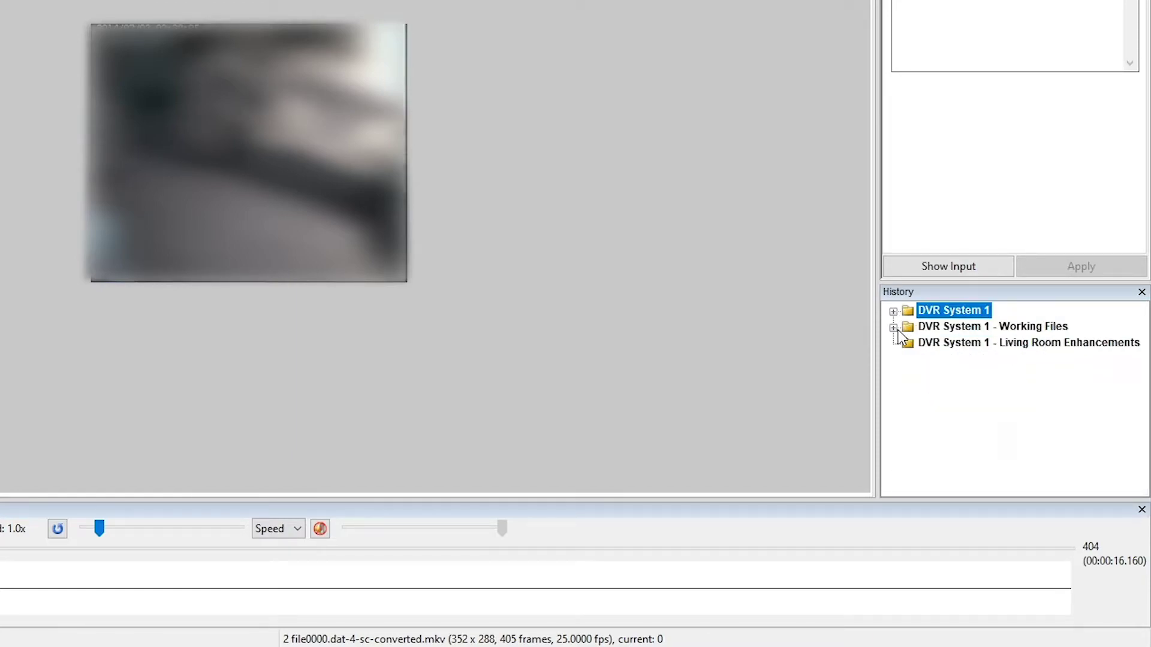
right_click(963, 344)
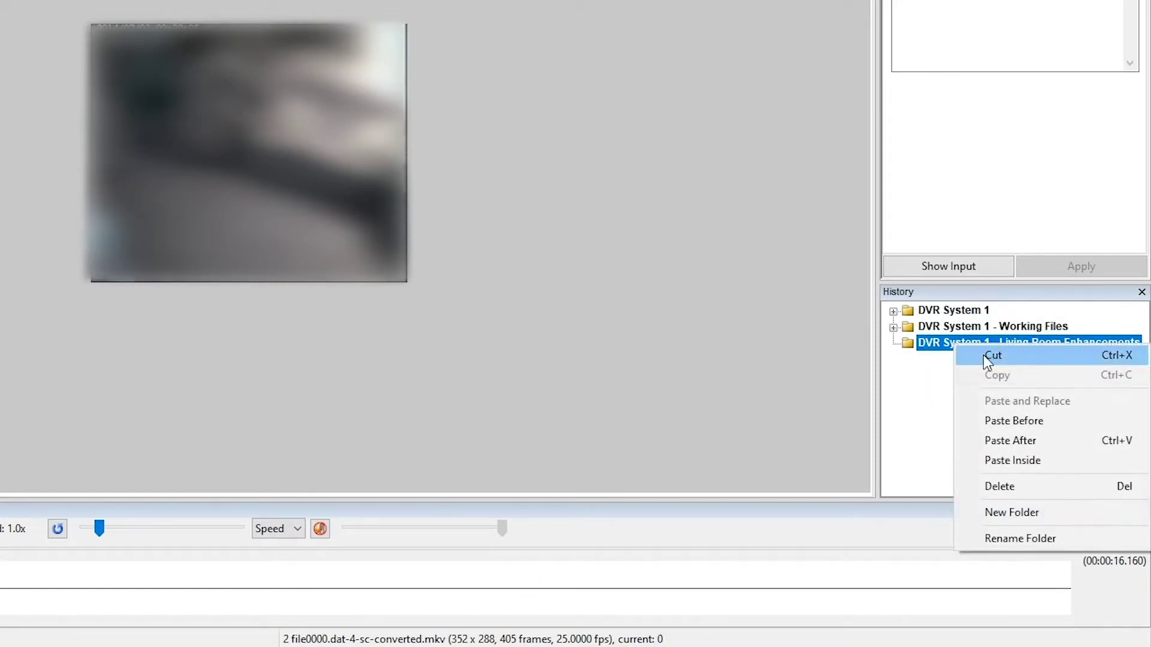
left_click(1042, 458)
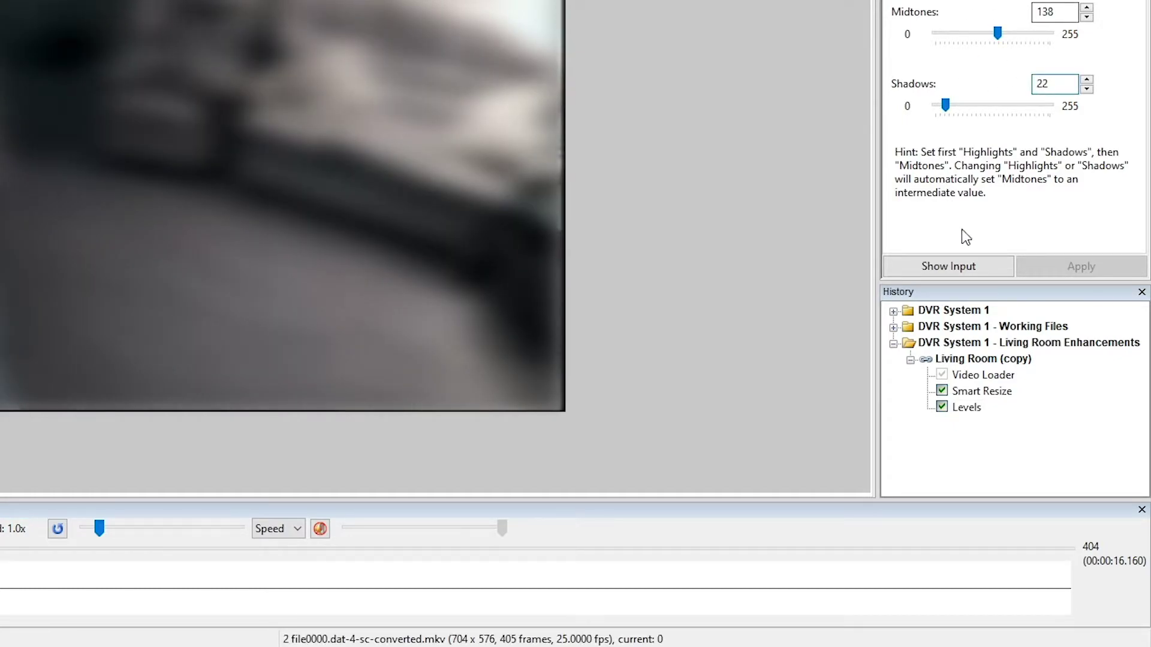
Rename the chain in the Enhancements folder 'Living Room Enhancement 1'
right_click(994, 360)
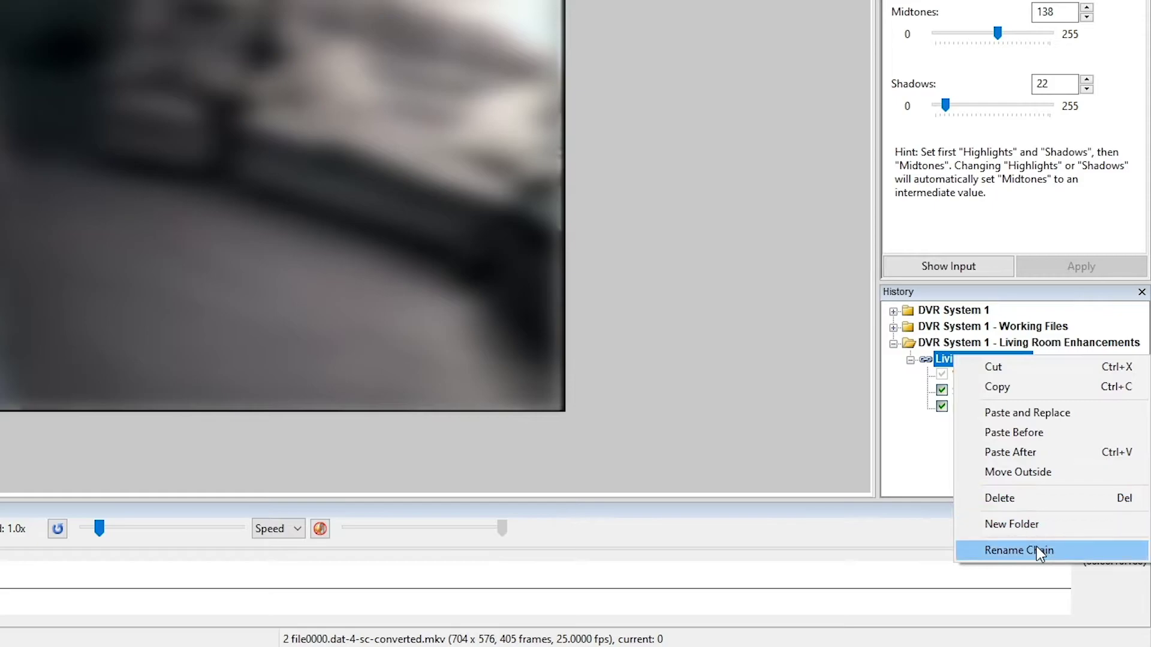
left_click(1041, 550)
type("Livi")
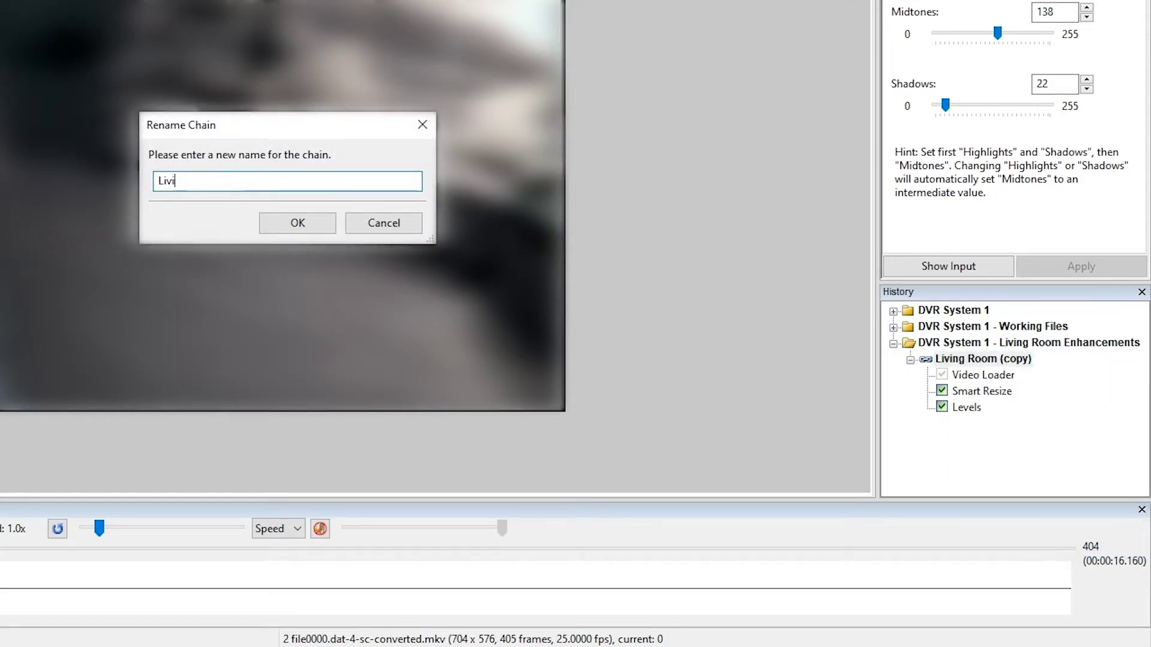
type("ng Room Enhancement 1")
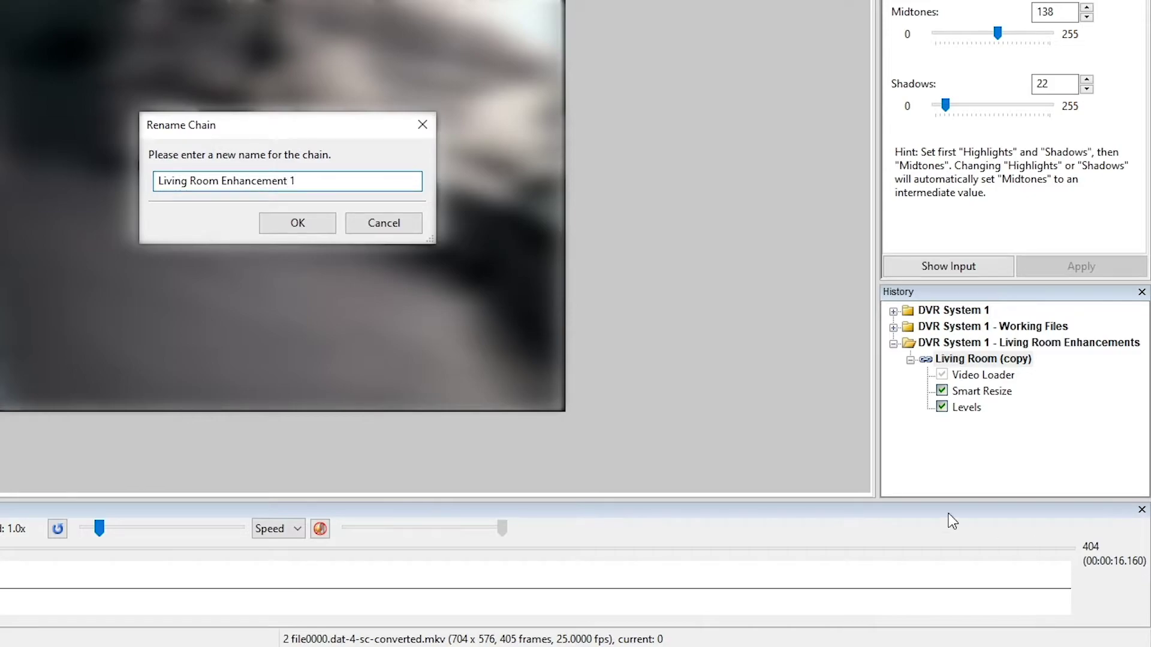
left_click(263, 224)
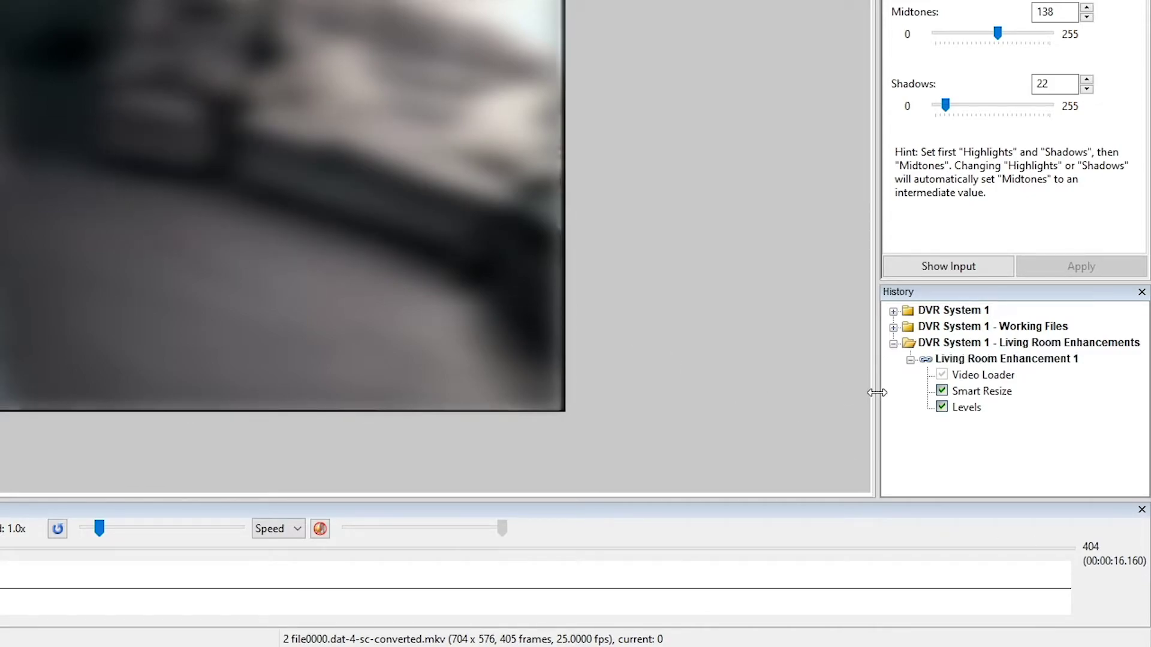
Paste a copy of Living Room Enhancement 1 and place it below the original
right_click(993, 364)
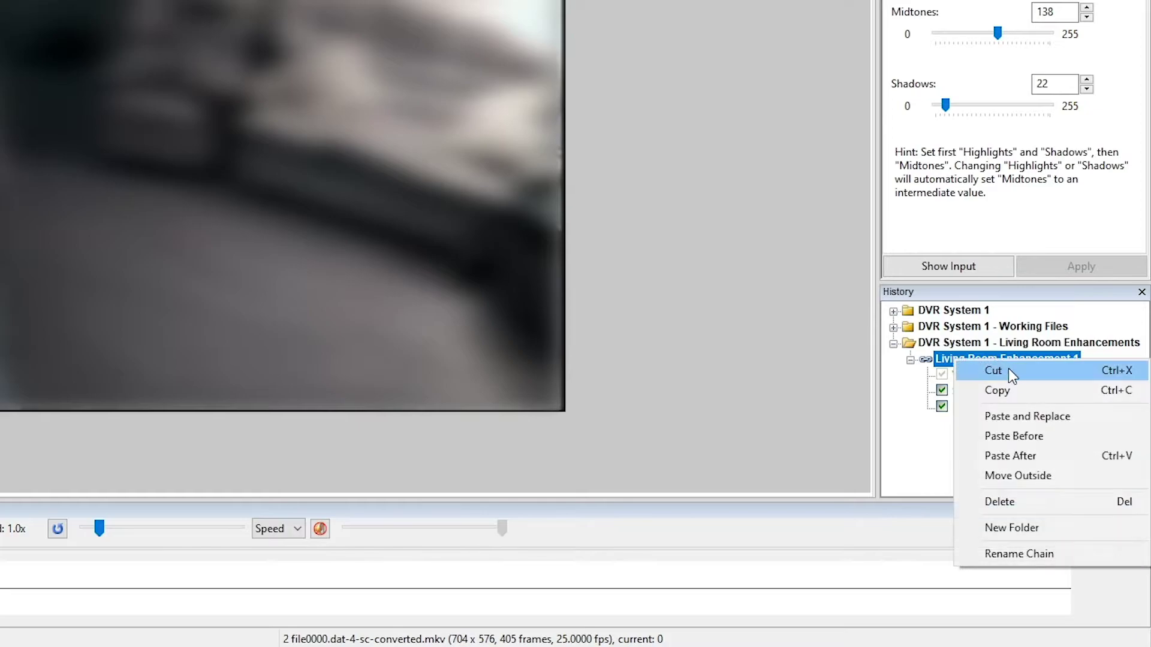
key("Escape")
left_click(962, 470)
right_click(961, 471)
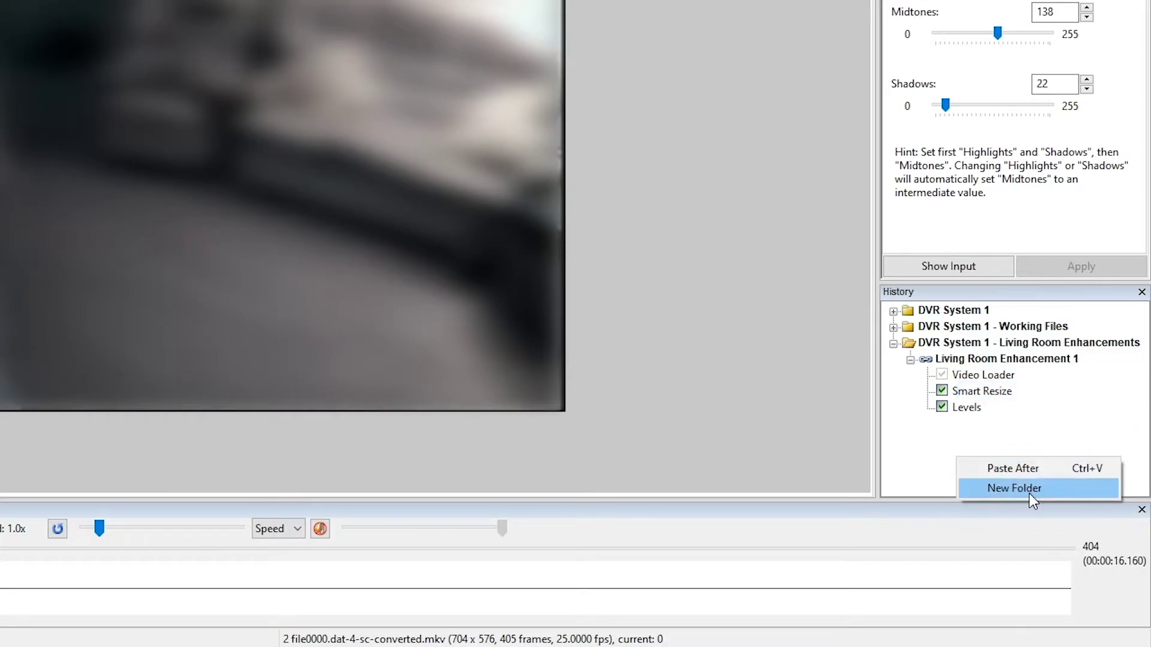
left_click(1016, 469)
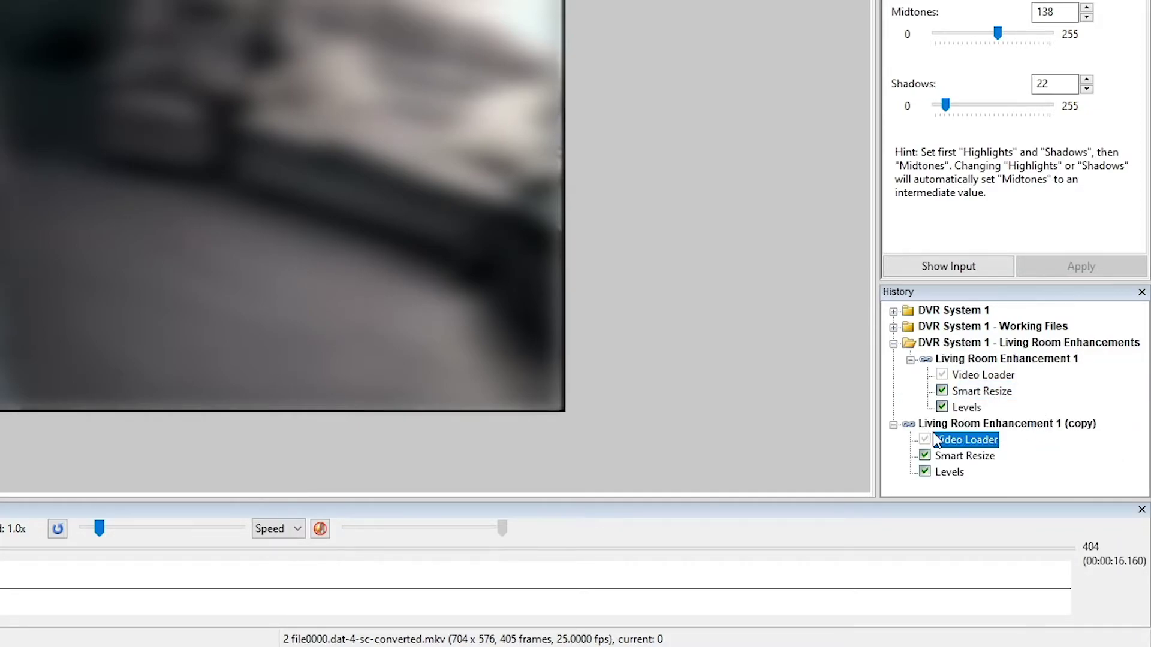
left_click_drag(998, 364, 1060, 413)
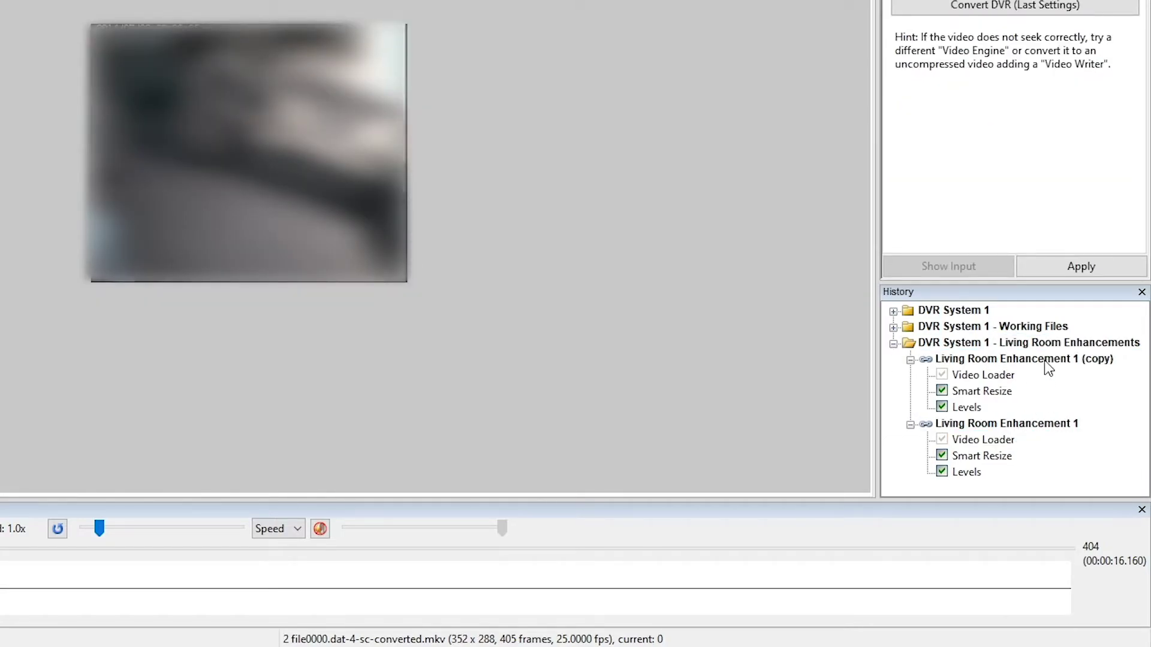
left_click(1043, 361)
left_click_drag(1042, 367, 1079, 450)
Rename the copied chain 'Living Room Enhancement 2'
right_click(1073, 422)
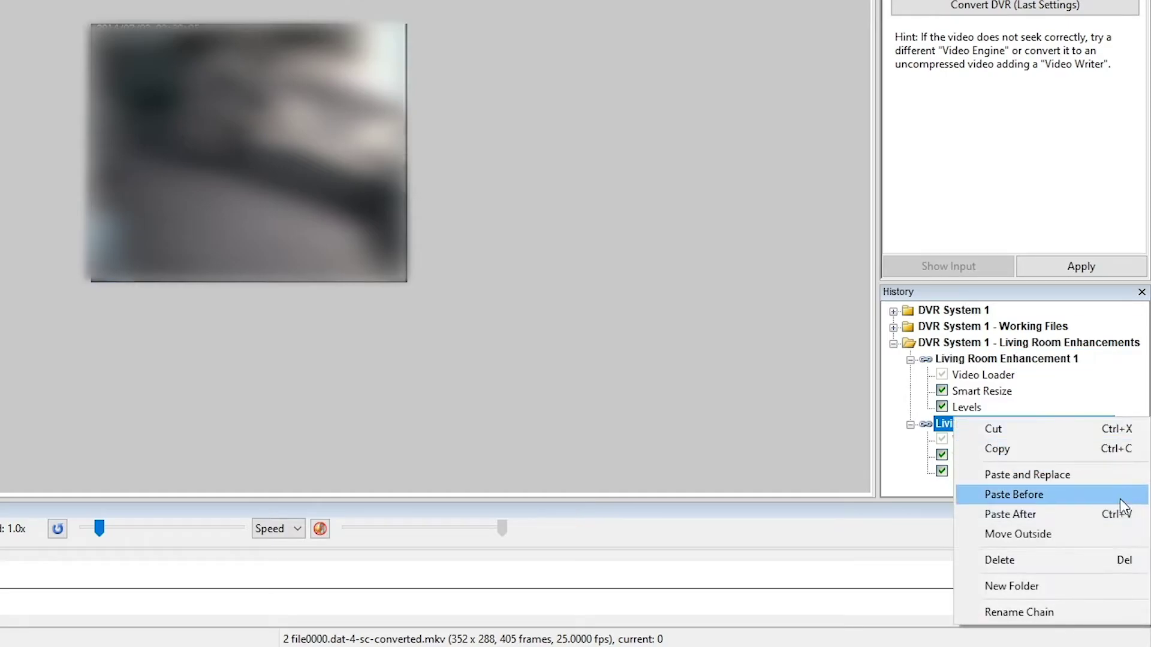
left_click(1032, 613)
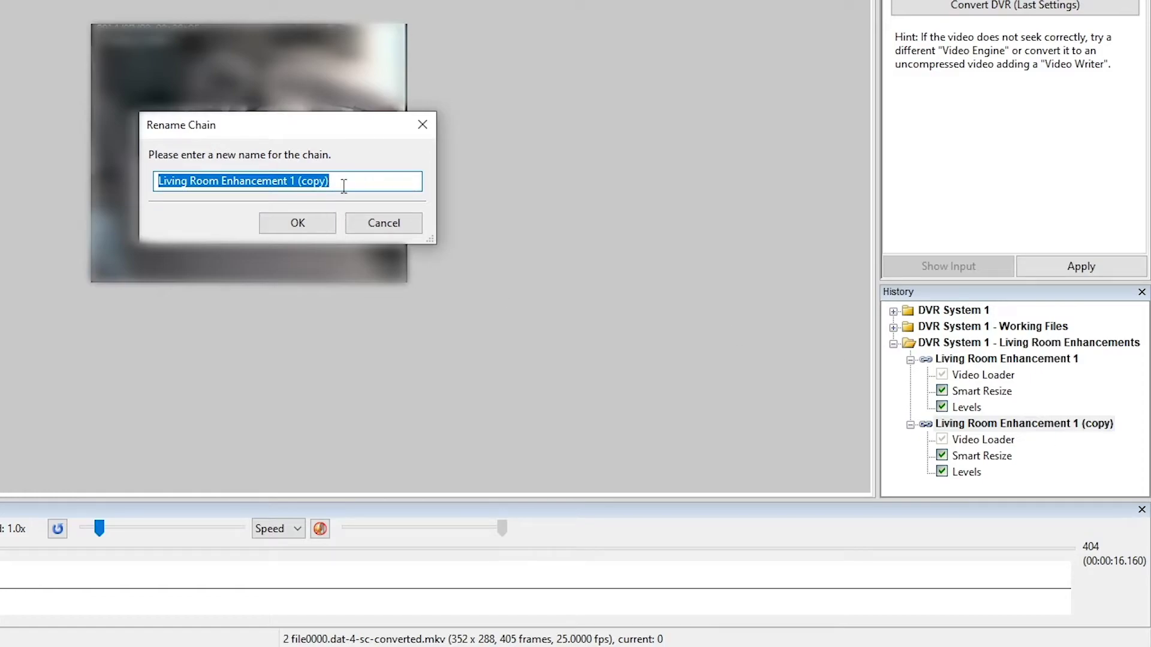
left_click_drag(341, 183, 293, 180)
type("2")
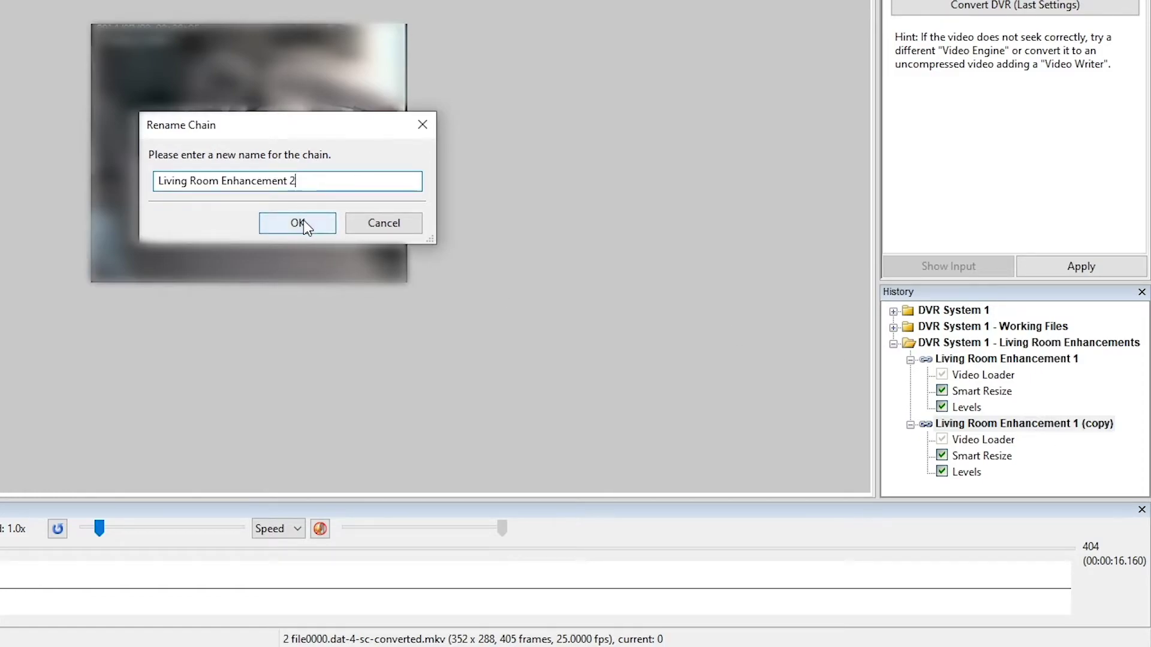
left_click(297, 223)
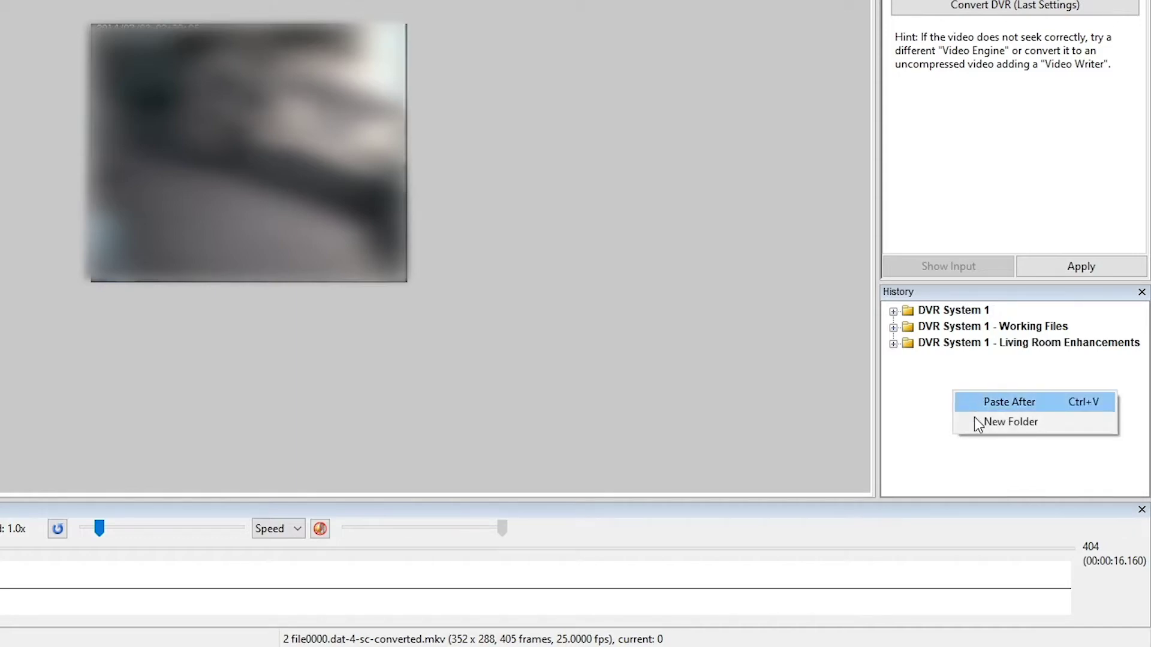
Create a fourth folder named 'DVR System 1 - Landing Enhancements'
left_click(994, 428)
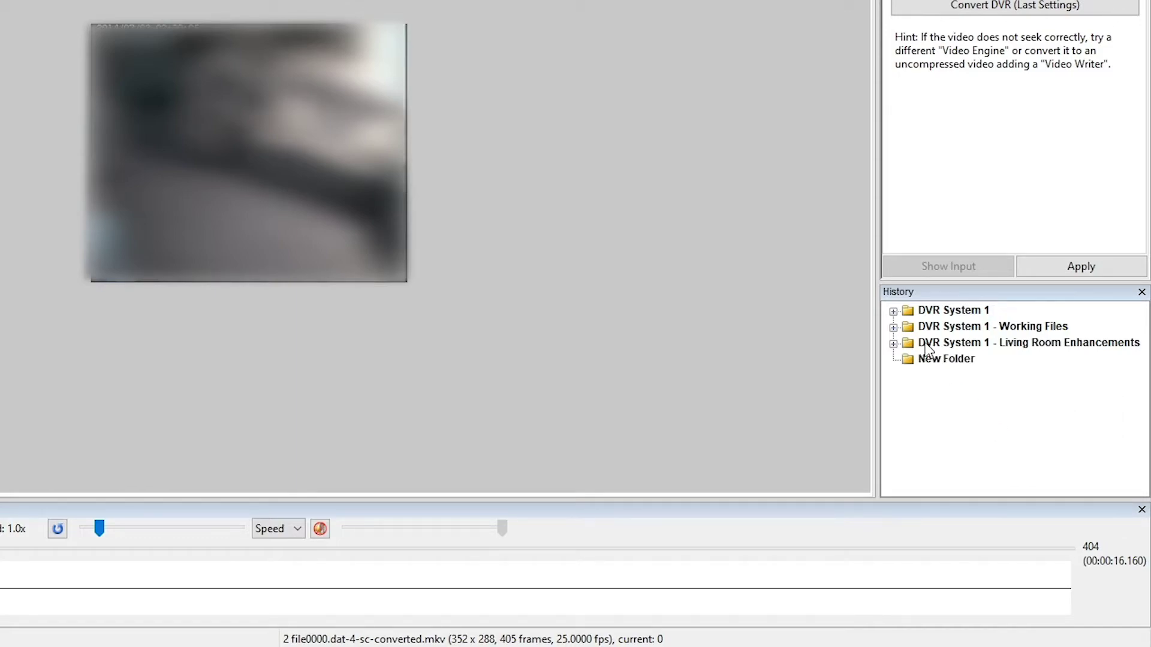
right_click(940, 359)
left_click(1034, 560)
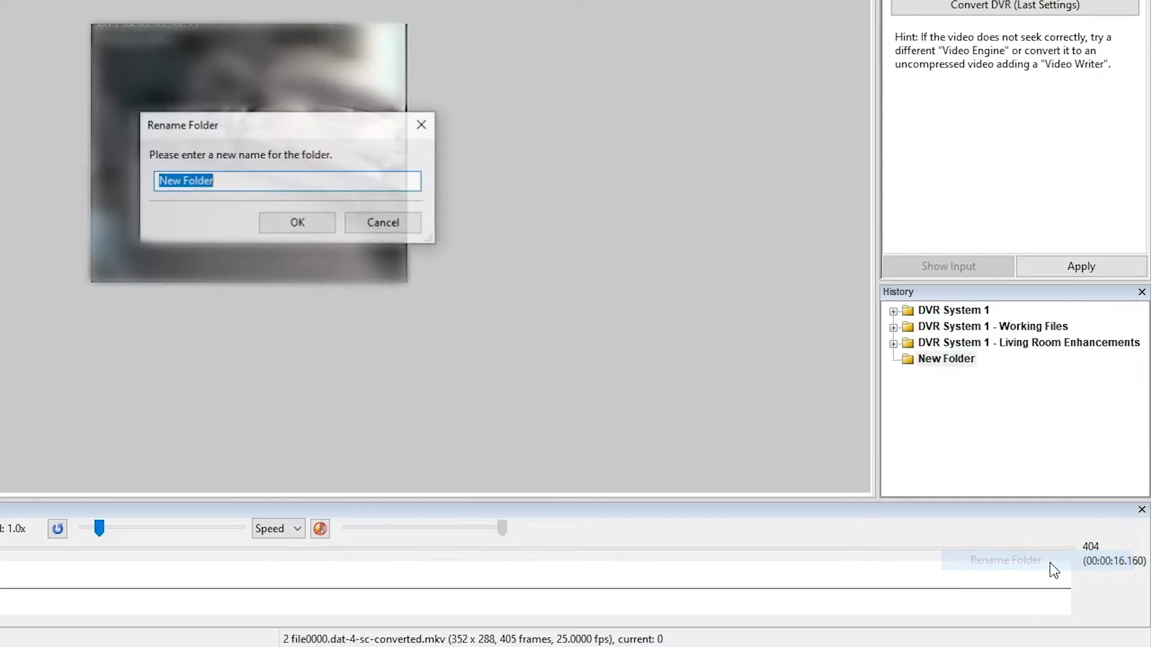
type("DVR Sys")
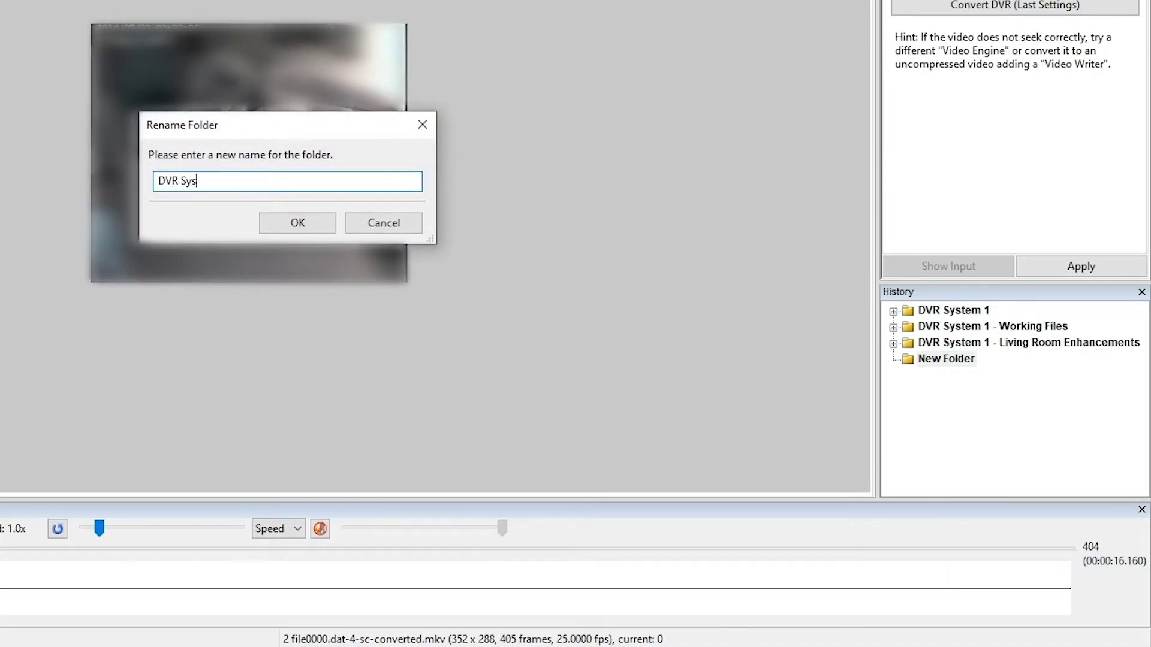
type("tem")
type("1 - Landing Enhance")
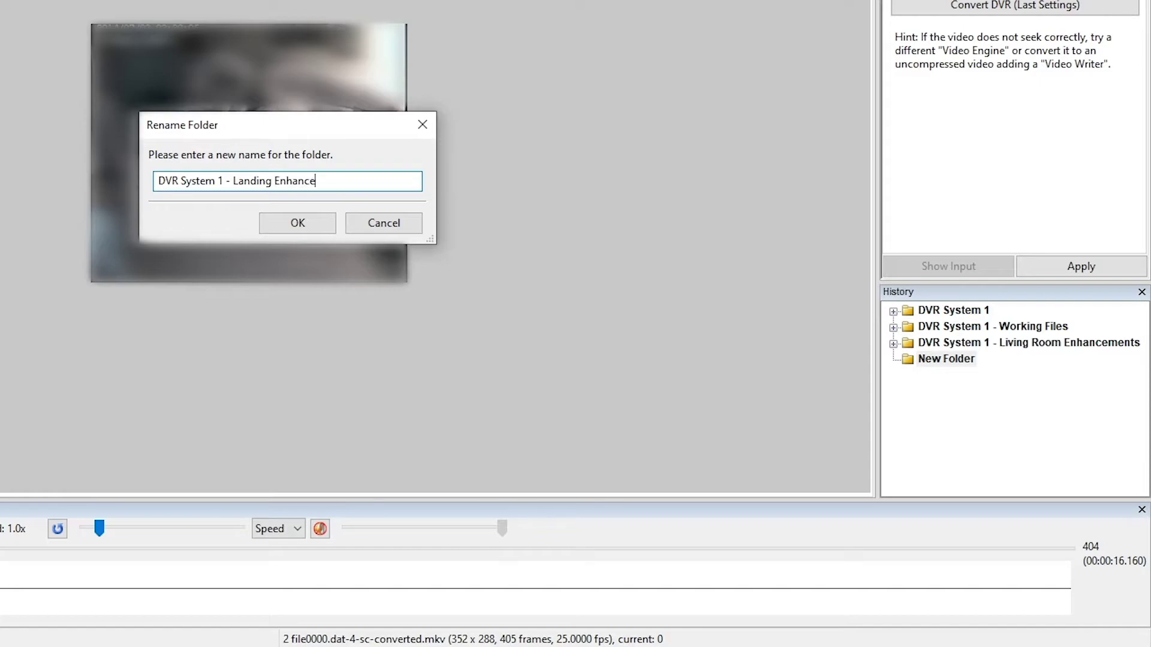
type("ments")
left_click(304, 225)
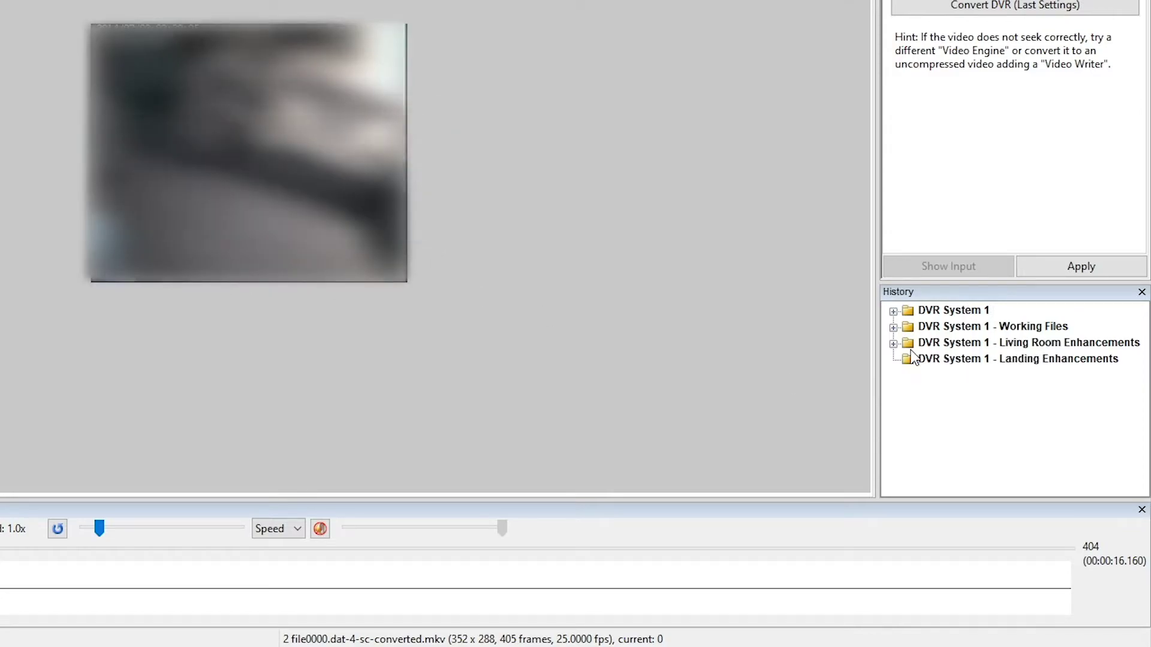
Copy the Landing chain from the DVR System 1 folder
left_click(895, 312)
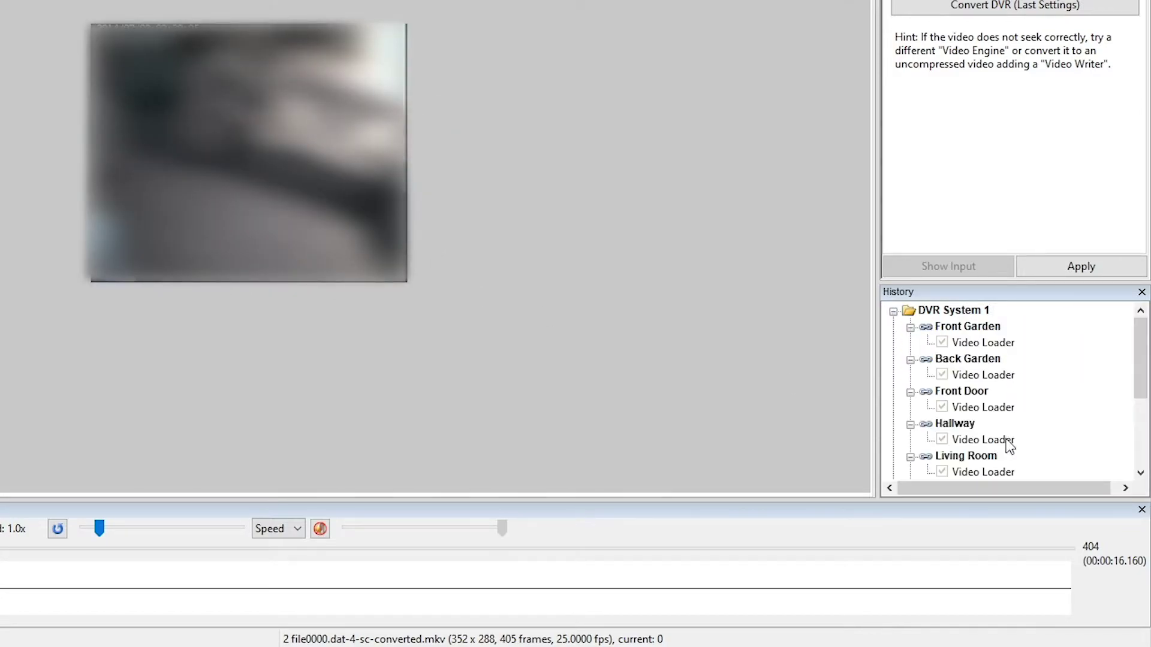
scroll(1006, 439, "down", 3)
left_click(957, 376)
right_click(956, 377)
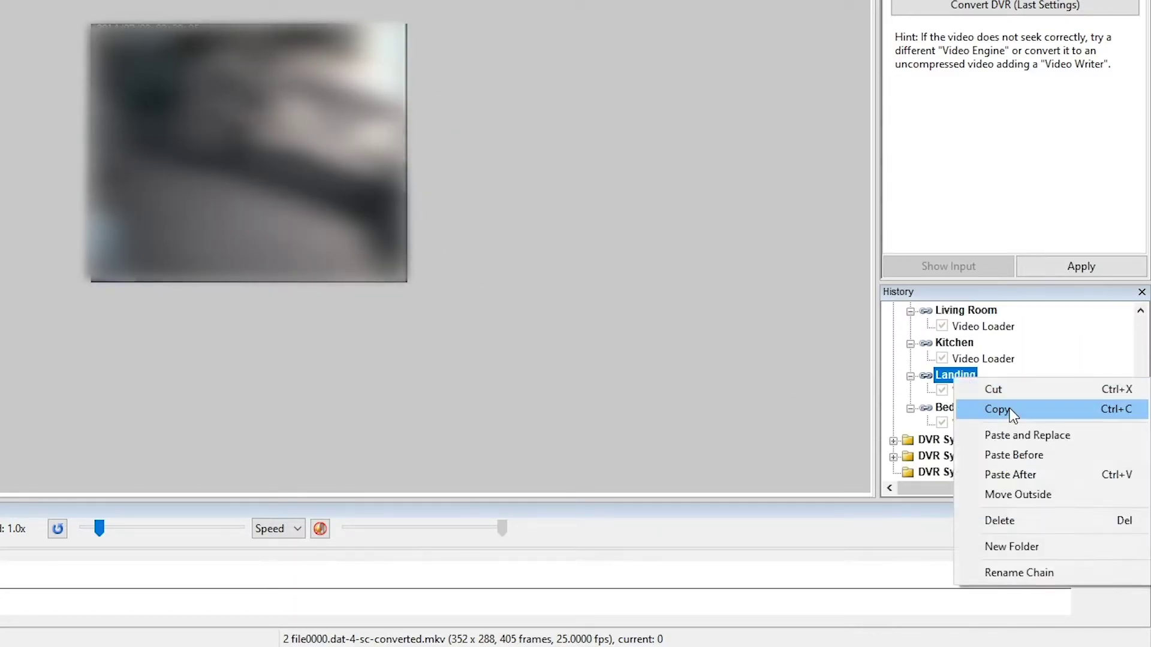
left_click(1012, 413)
Paste the Landing chain into the Landing Enhancements folder three times
scroll(959, 395, "up", 3)
left_click(893, 311)
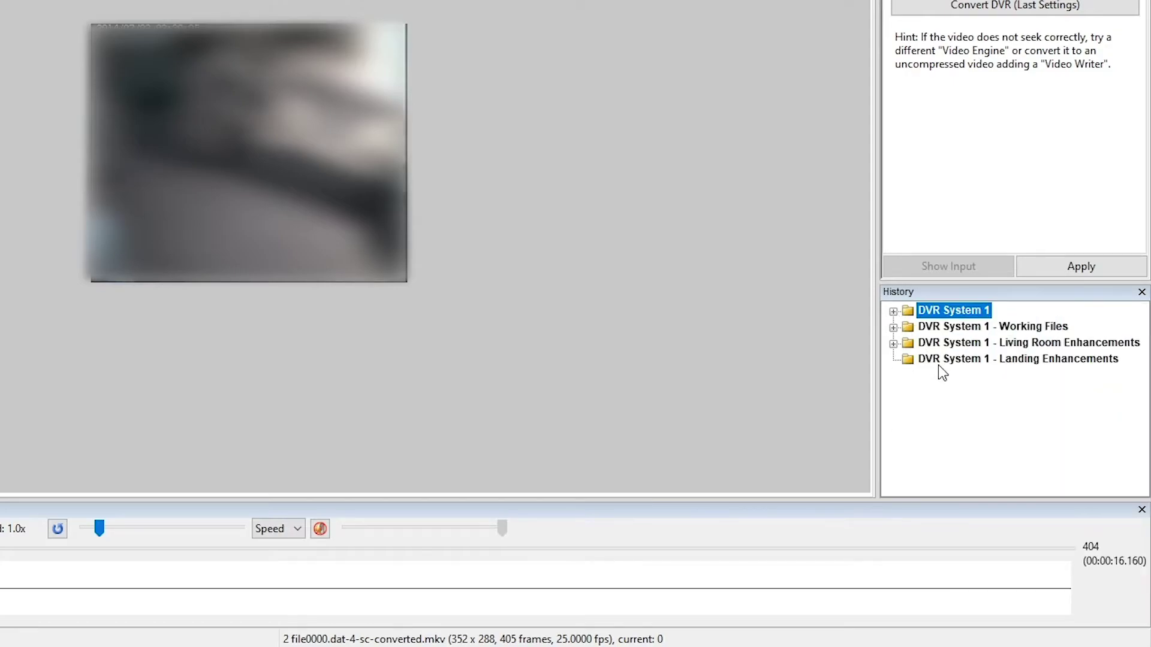
left_click(930, 361)
right_click(938, 362)
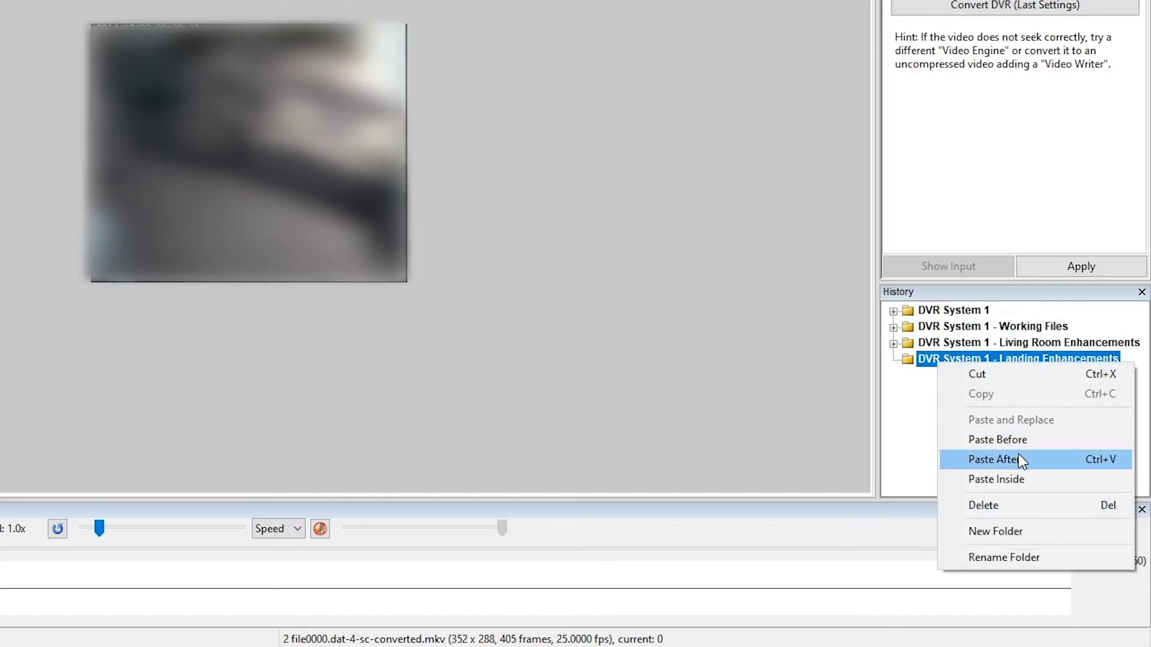
left_click(1019, 479)
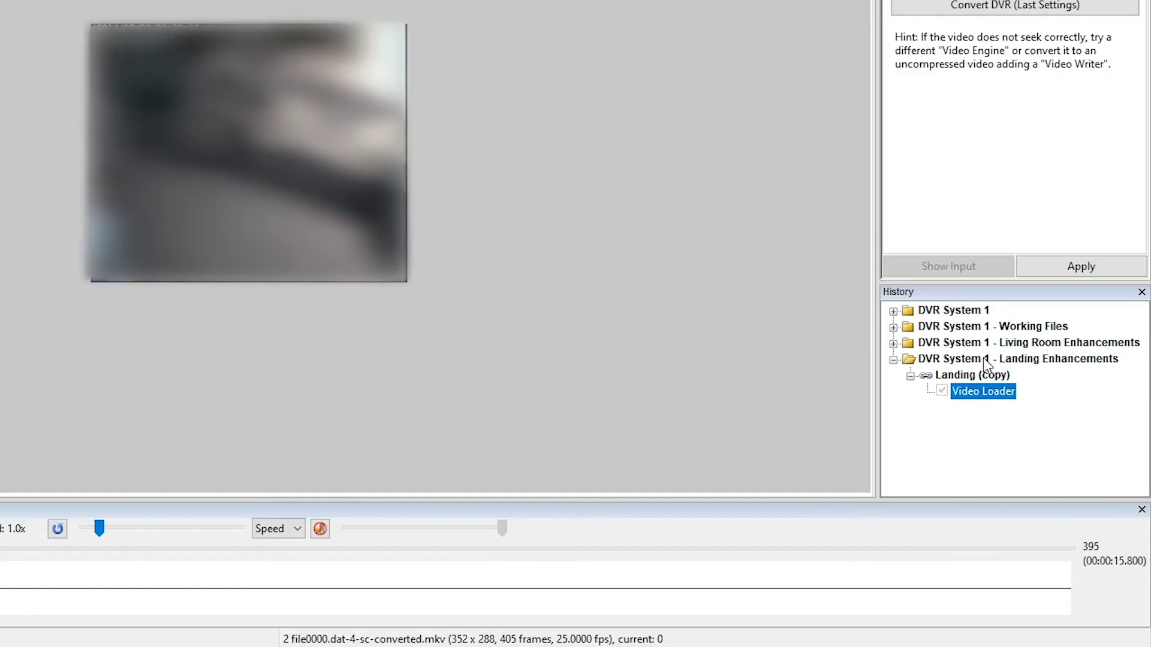
right_click(983, 358)
left_click(995, 474)
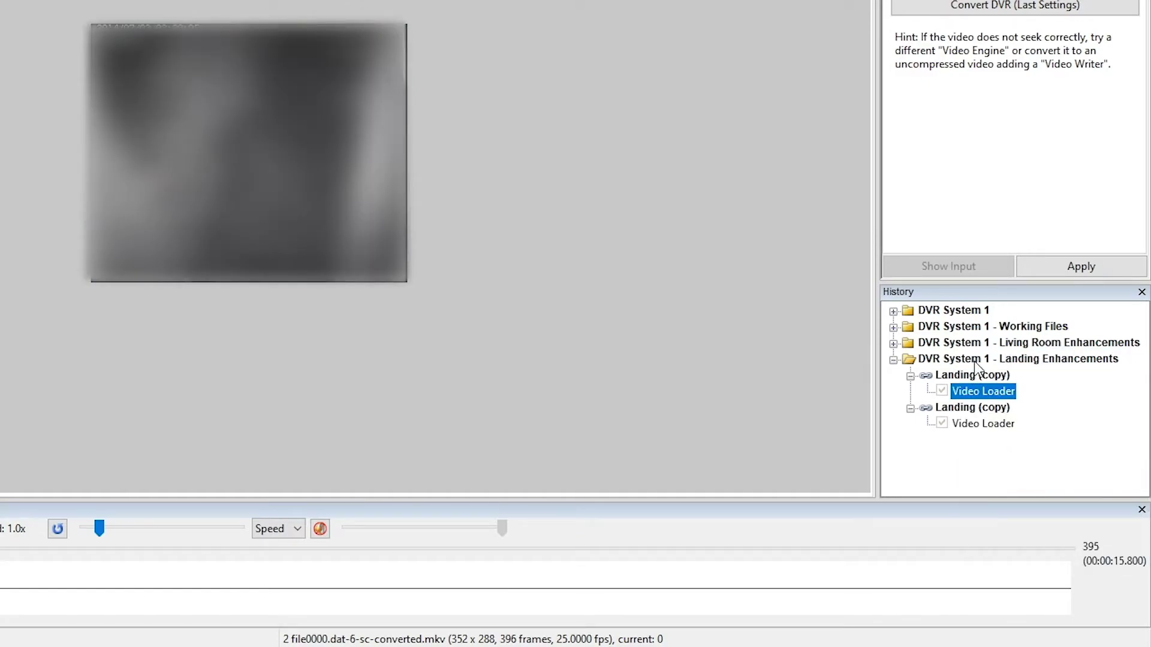
right_click(972, 358)
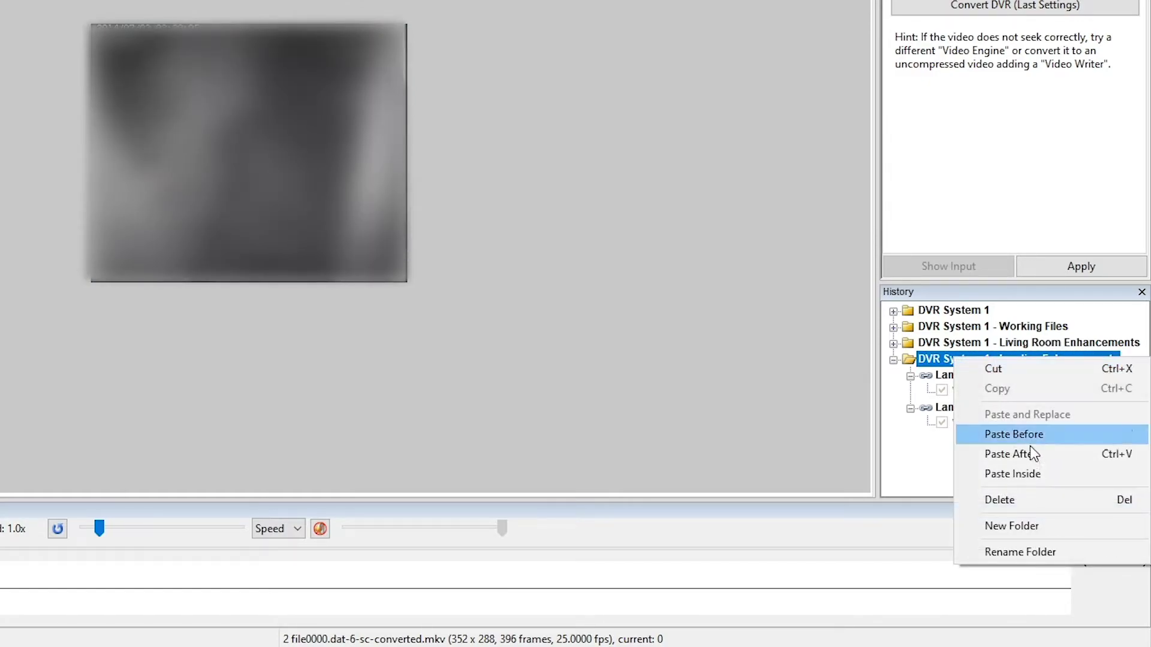
left_click(1027, 478)
Rename the three copies Landing Enhancement 1, Landing Enhancement 2 and Landing Enhancement 3
left_click(977, 376)
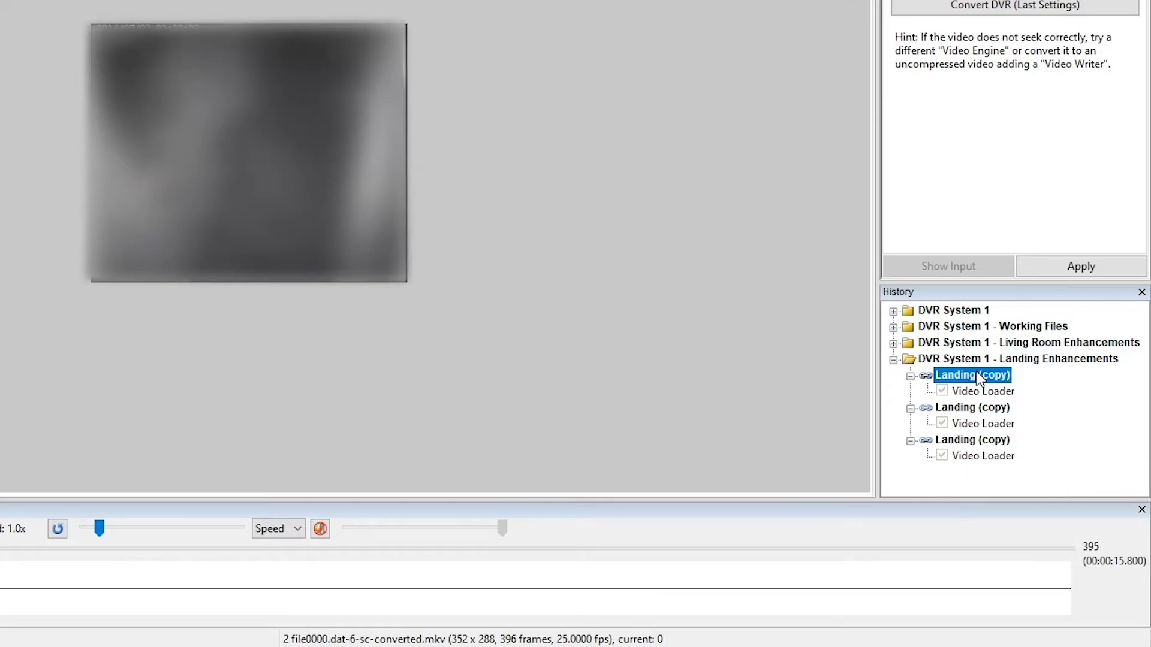
right_click(977, 375)
left_click(1034, 566)
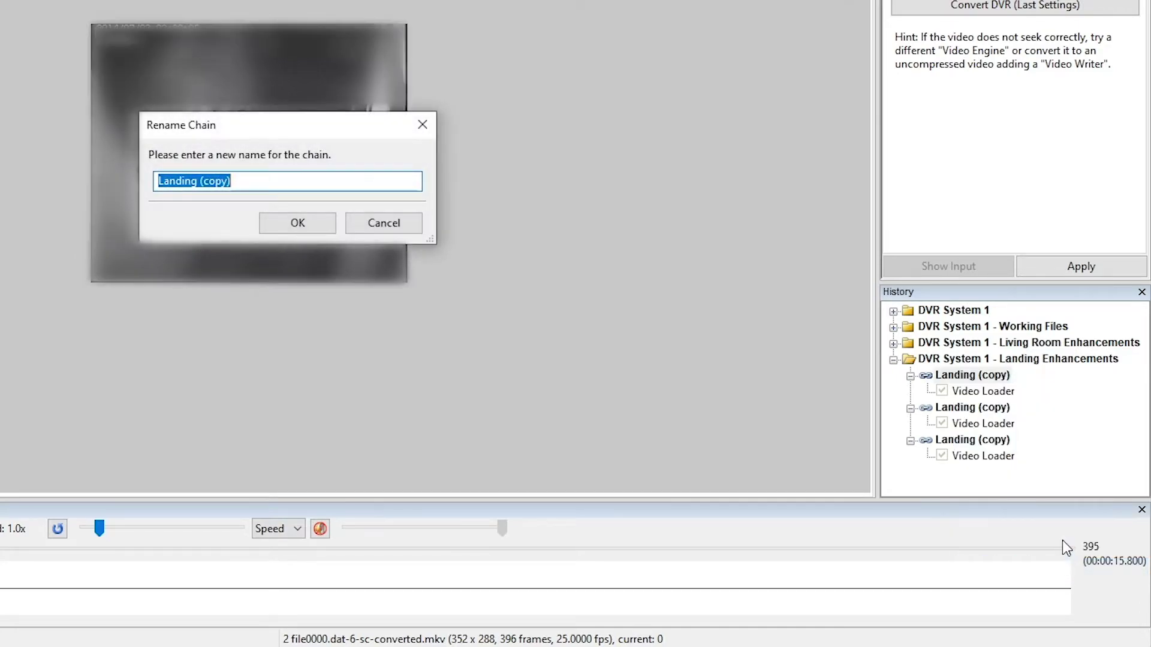
type("Landing Enhancement 1")
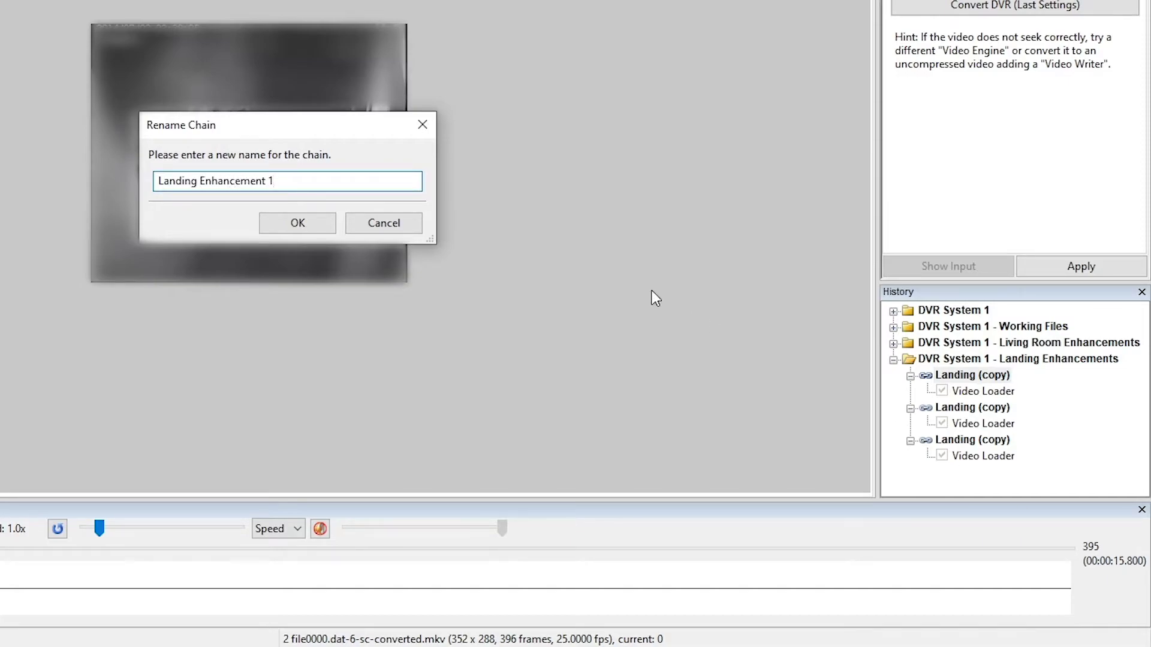
left_click(324, 223)
right_click(970, 413)
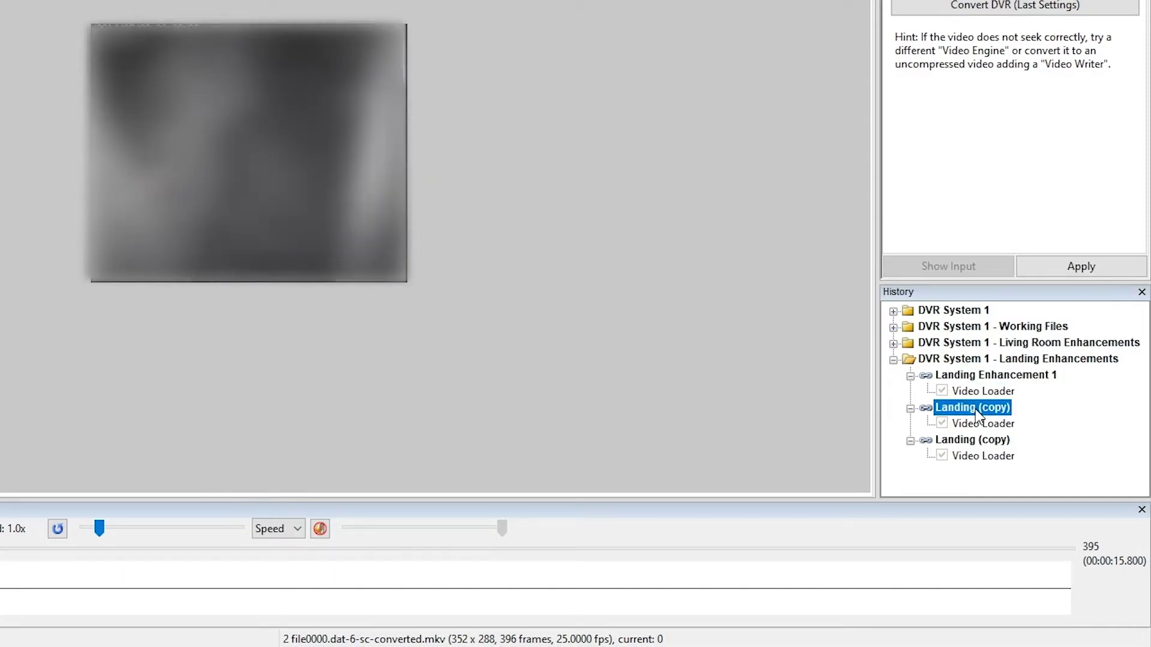
left_click(1041, 601)
type("La")
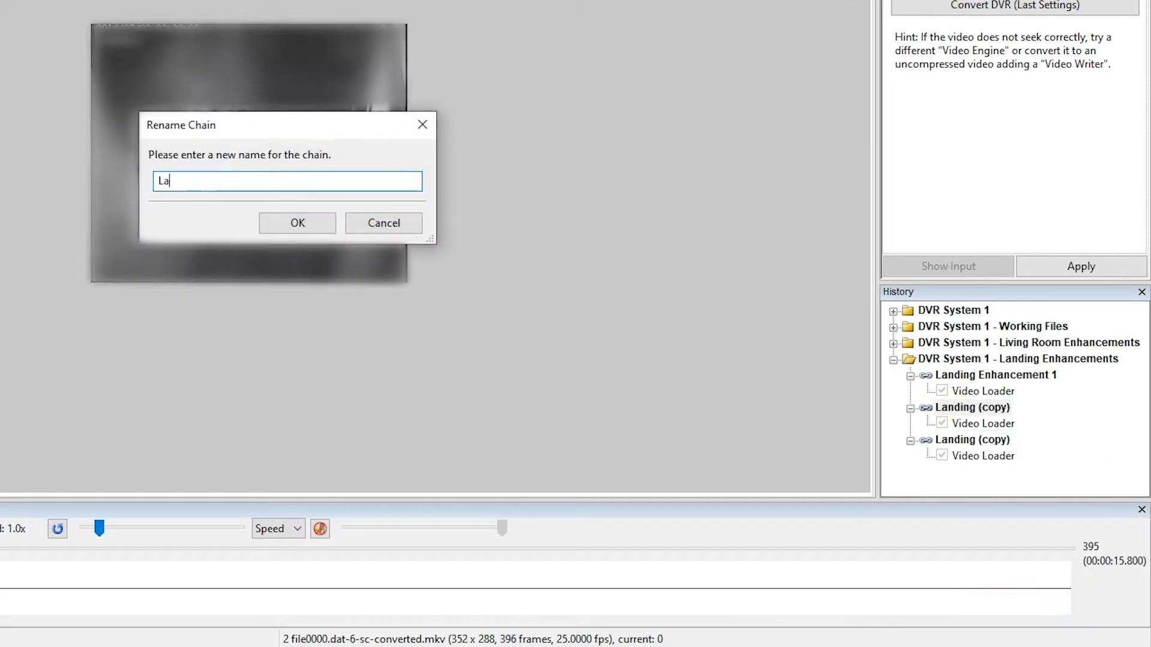
type("nding Enhancement 2")
left_click(324, 225)
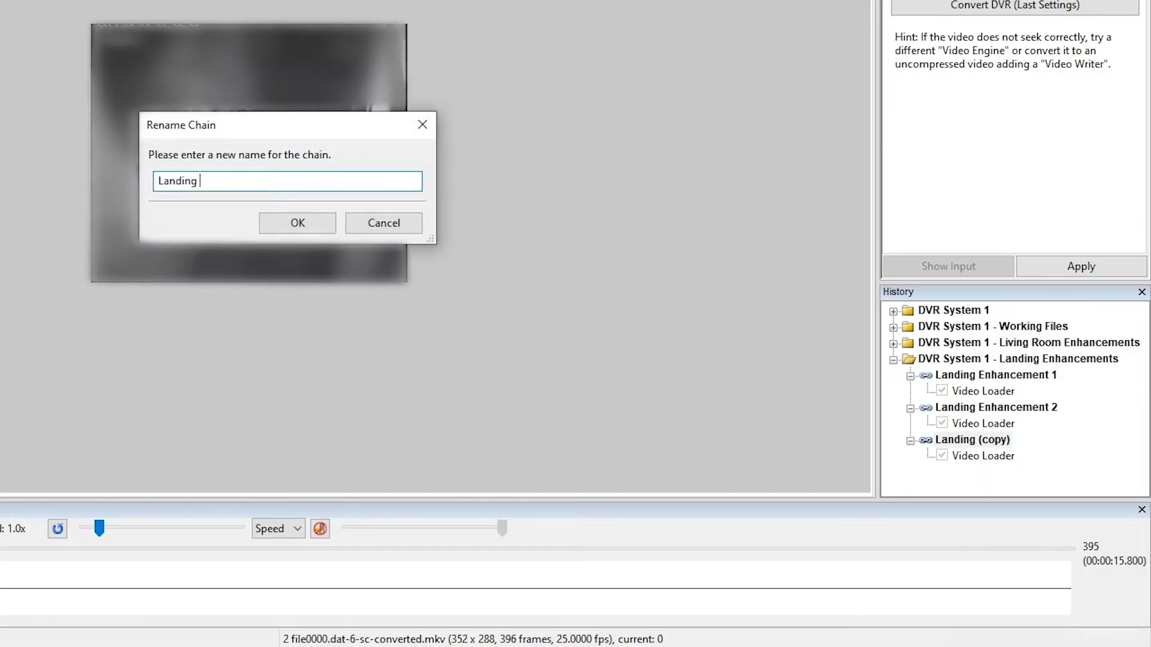
type("Enhancement 3")
left_click(302, 221)
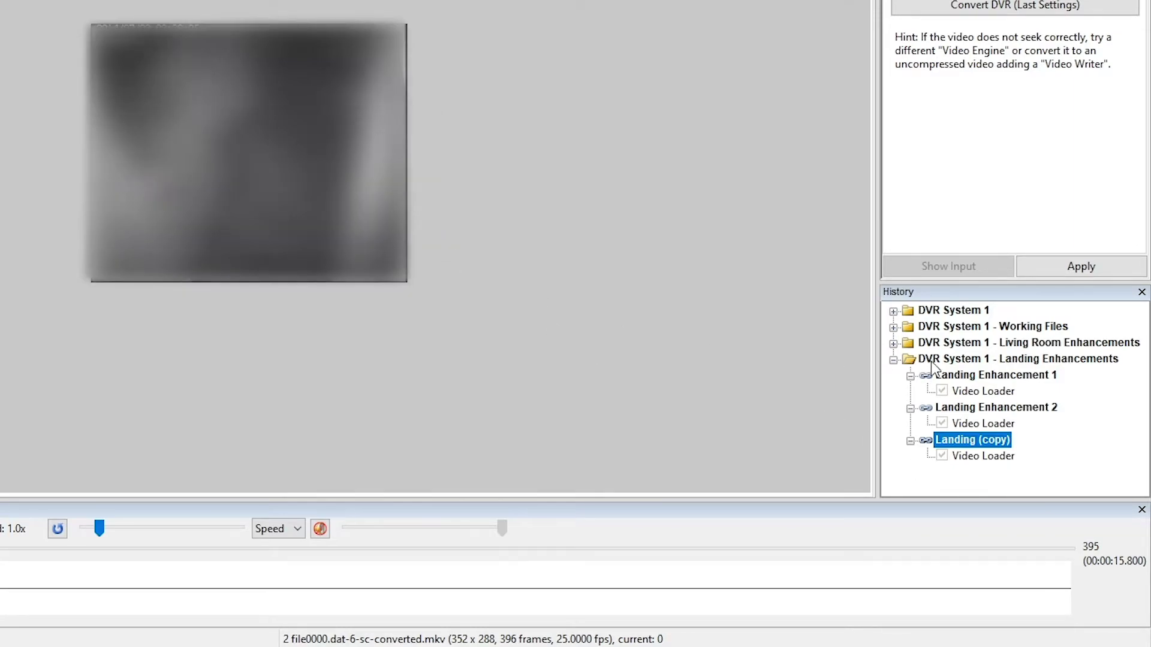
Create a new history folder and name it 'DVR System 1 - Enhancement Results'
left_click(893, 361)
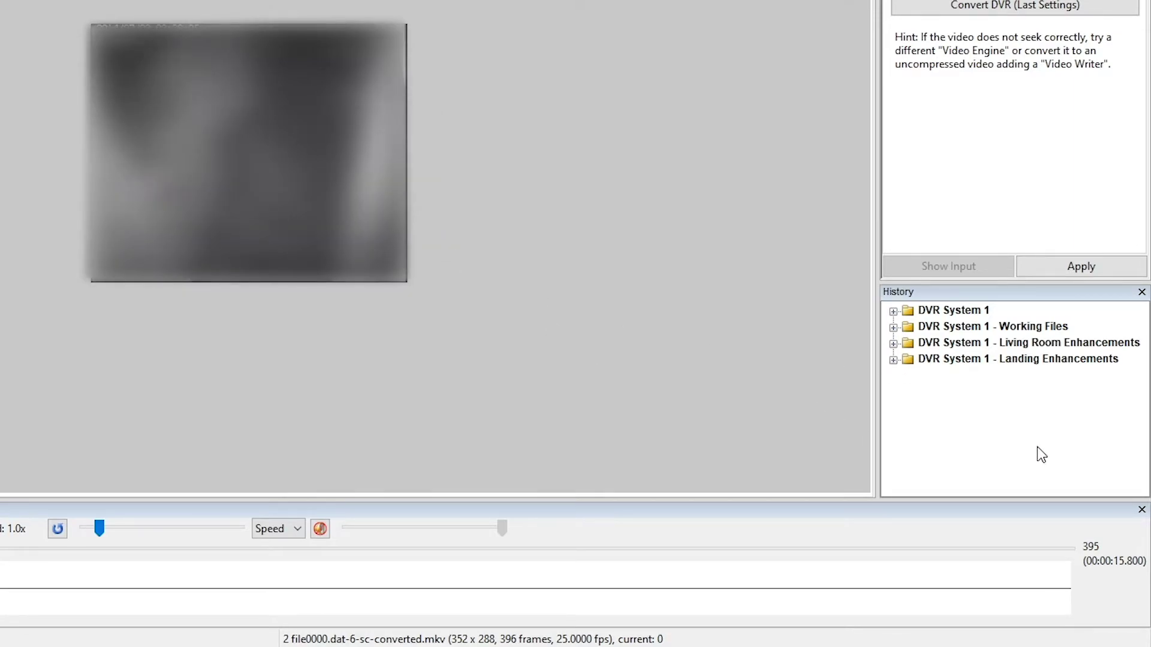
right_click(965, 419)
left_click(983, 441)
right_click(959, 383)
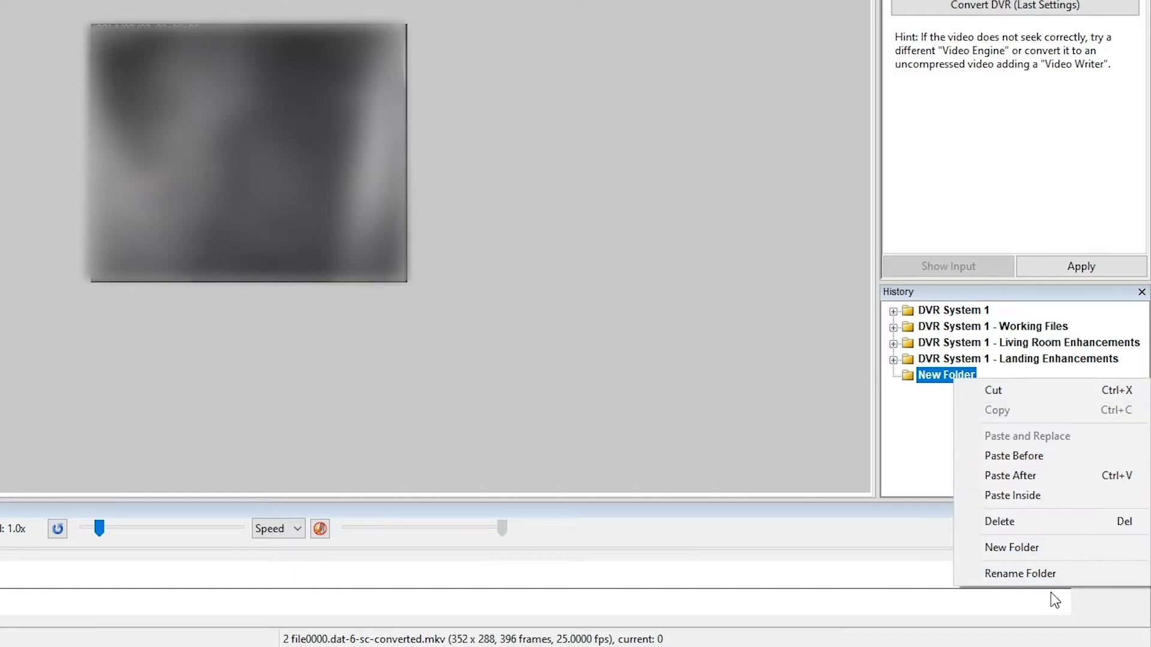
left_click(1034, 571)
type("DVR S")
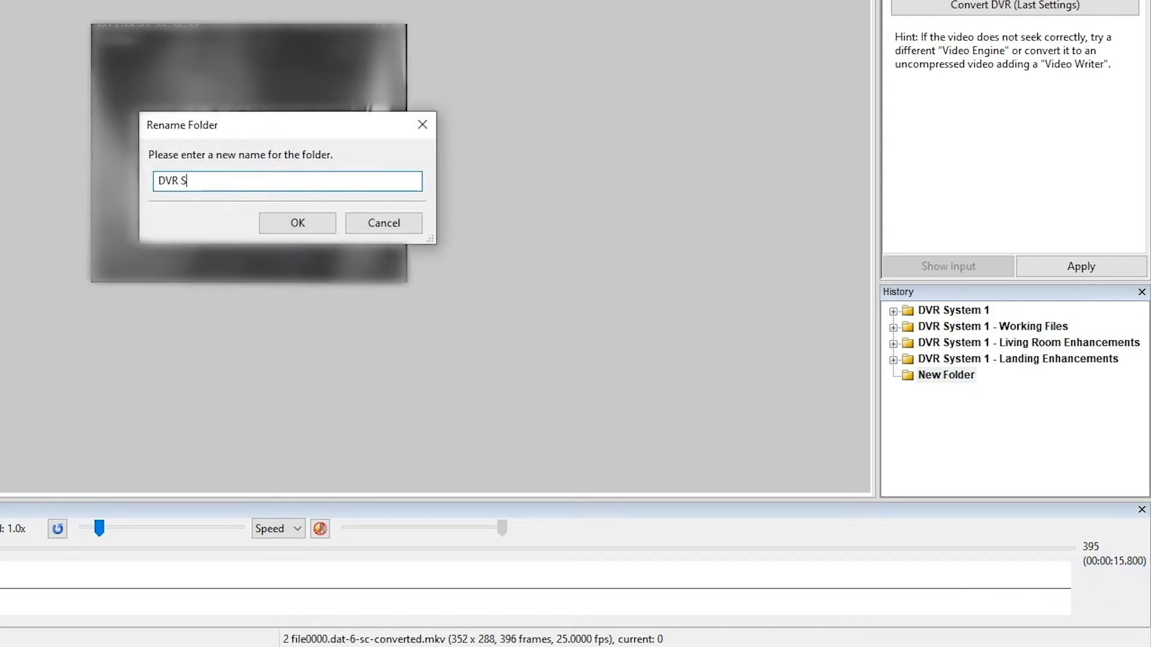
type("ystem 1 - Enhancement Results")
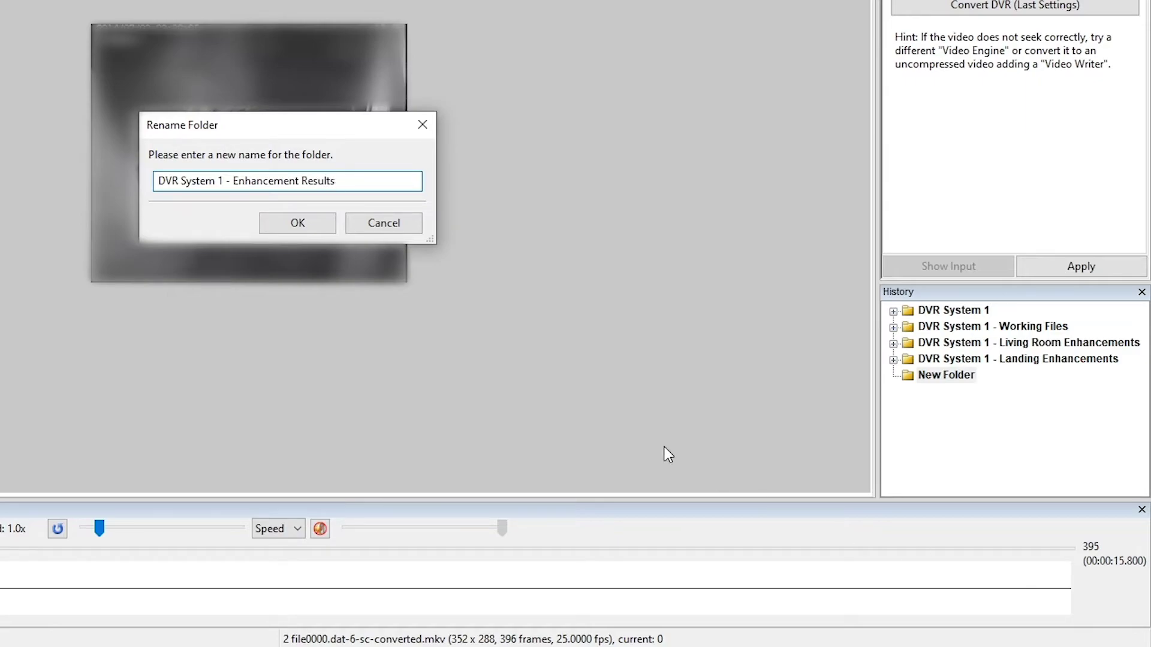
left_click(298, 217)
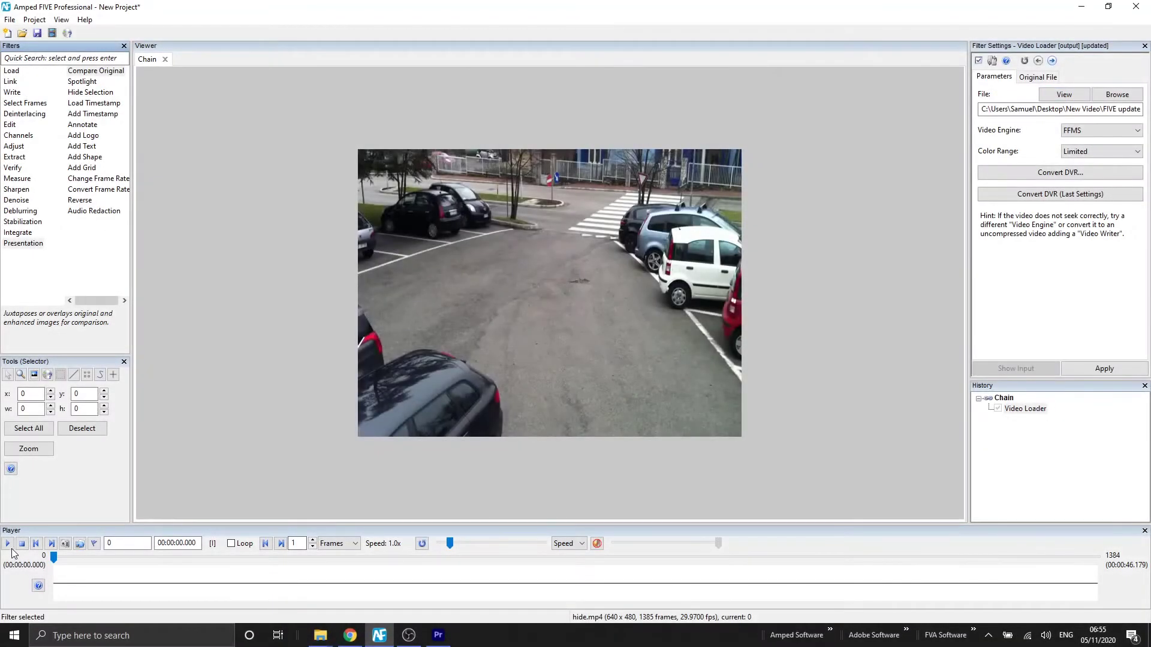
Play the parking-lot clip, pause it, and drag back to around frame 482
left_click(8, 544)
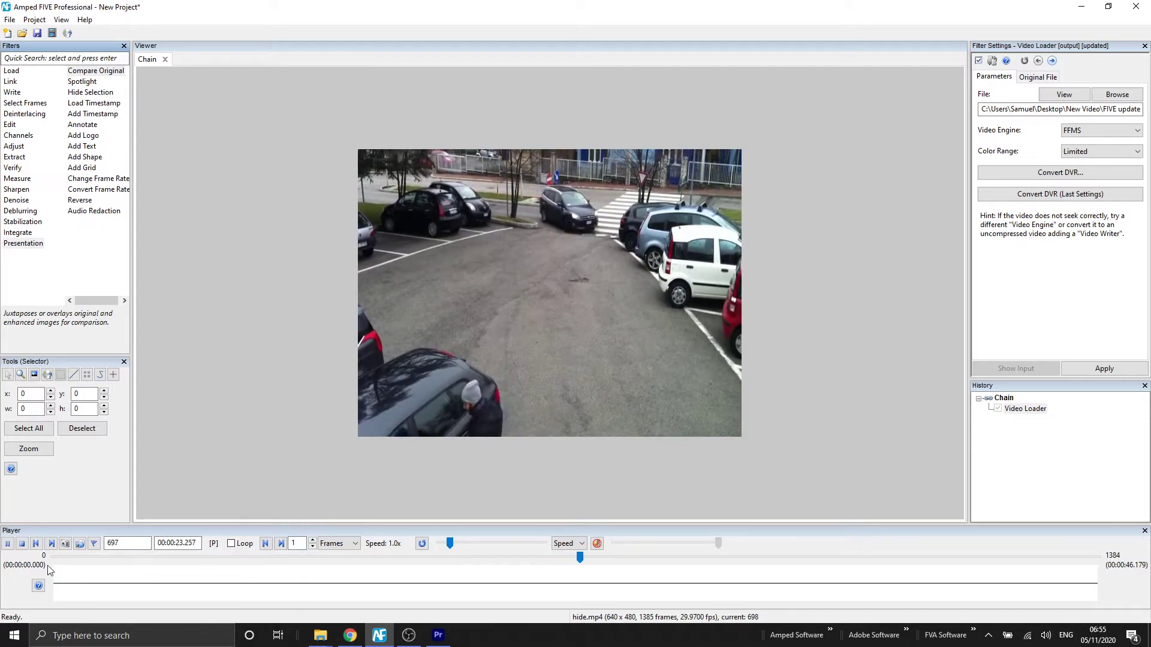
key("space")
left_click_drag(598, 558, 406, 561)
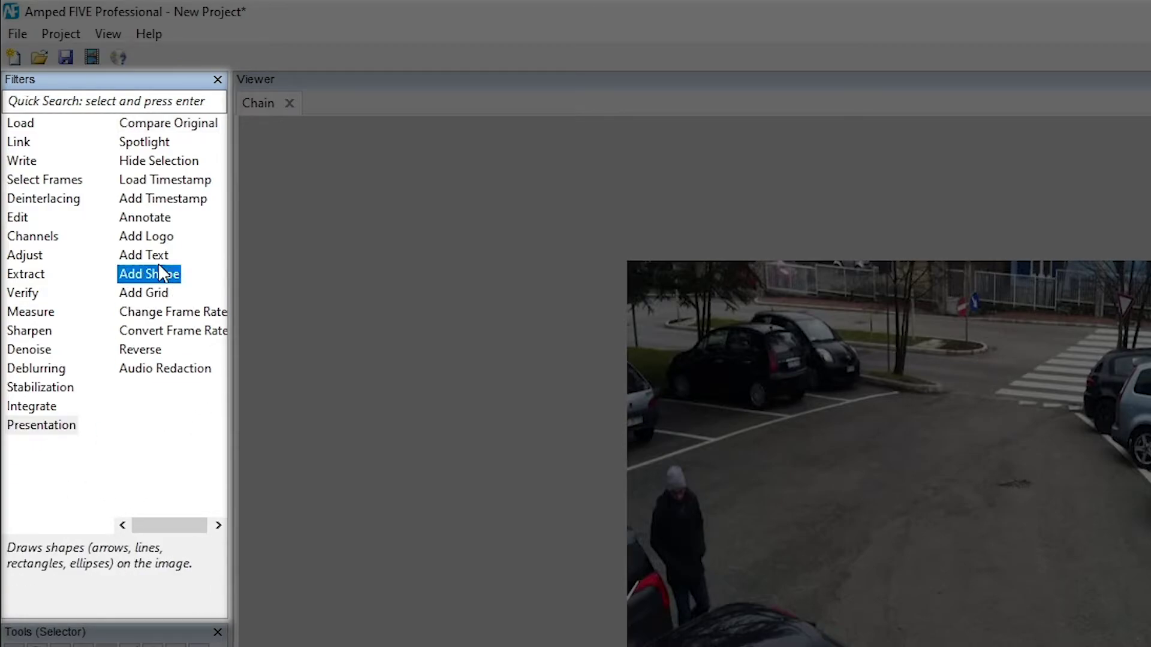
Add an Annotate spotlight ellipse on the walking person with orange border, contrast 40, brightness 38
double_click(145, 218)
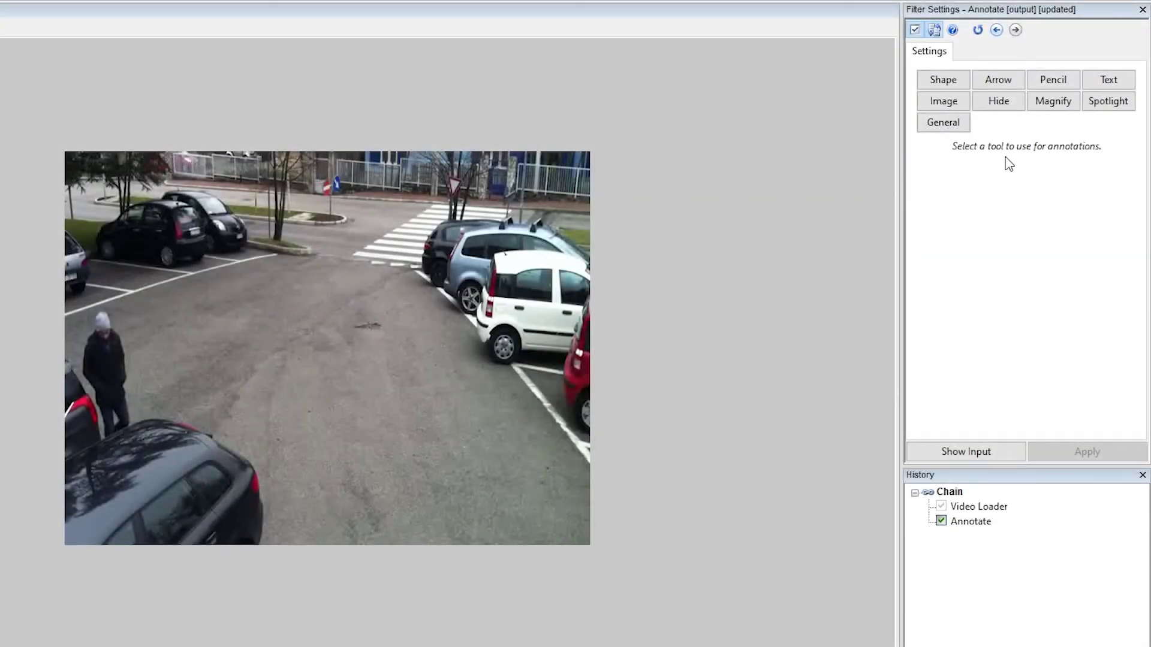
left_click(1100, 106)
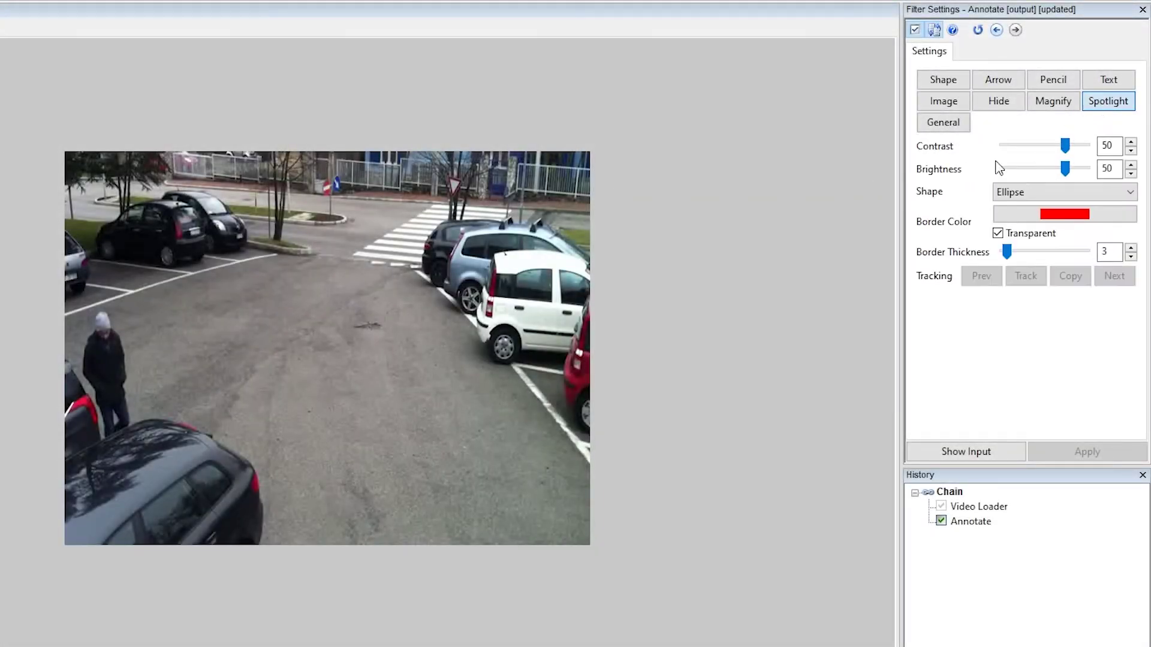
left_click_drag(85, 307, 171, 462)
left_click_drag(136, 389, 126, 385)
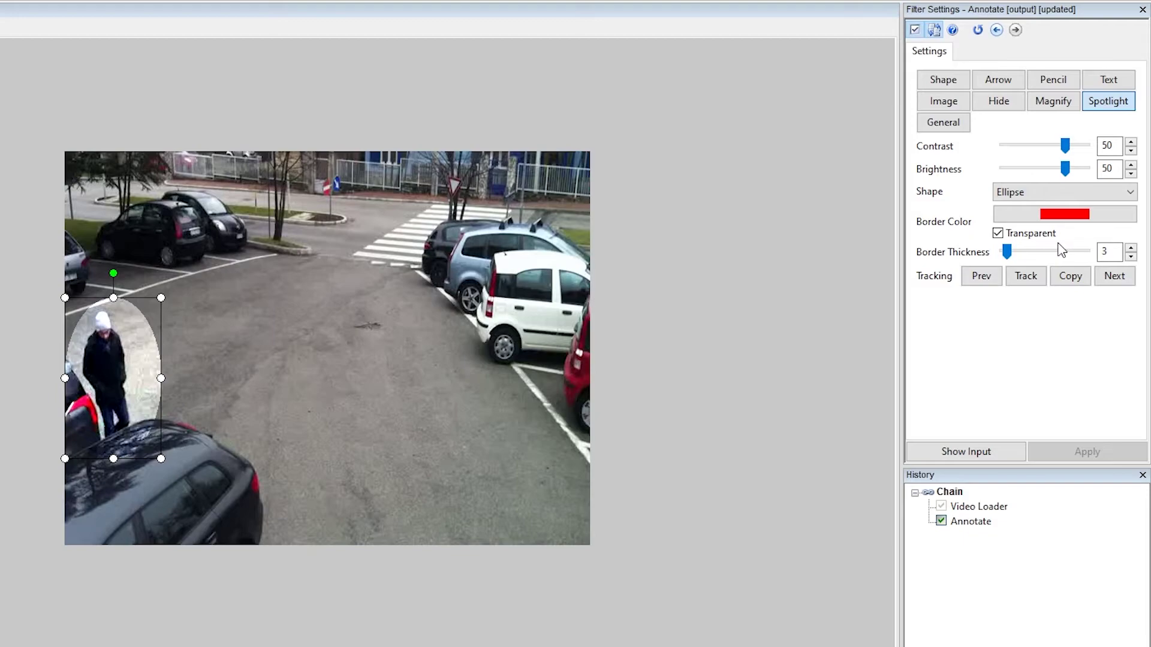
left_click(997, 233)
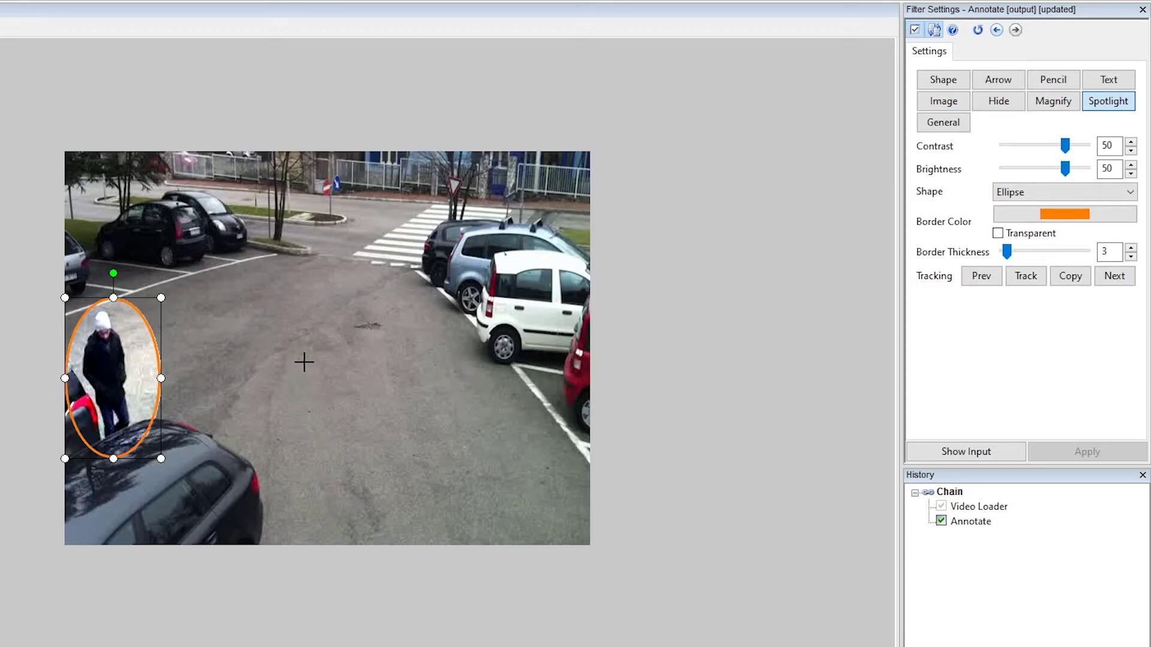
left_click_drag(1065, 145, 1064, 182)
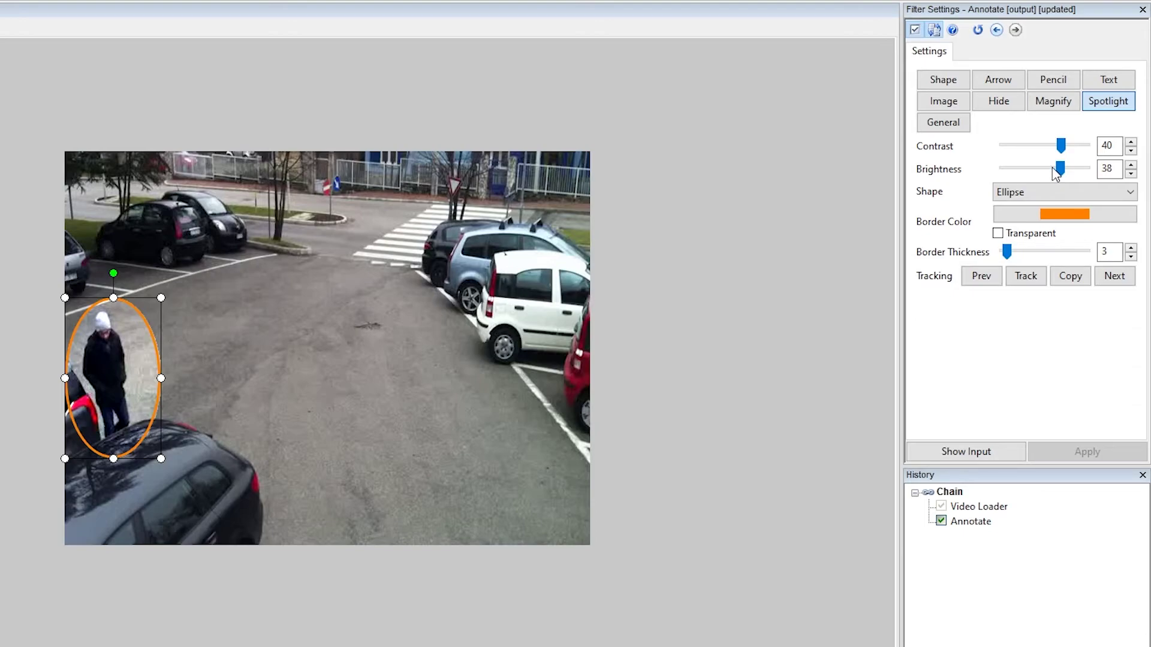
left_click(1045, 192)
left_click(1048, 193)
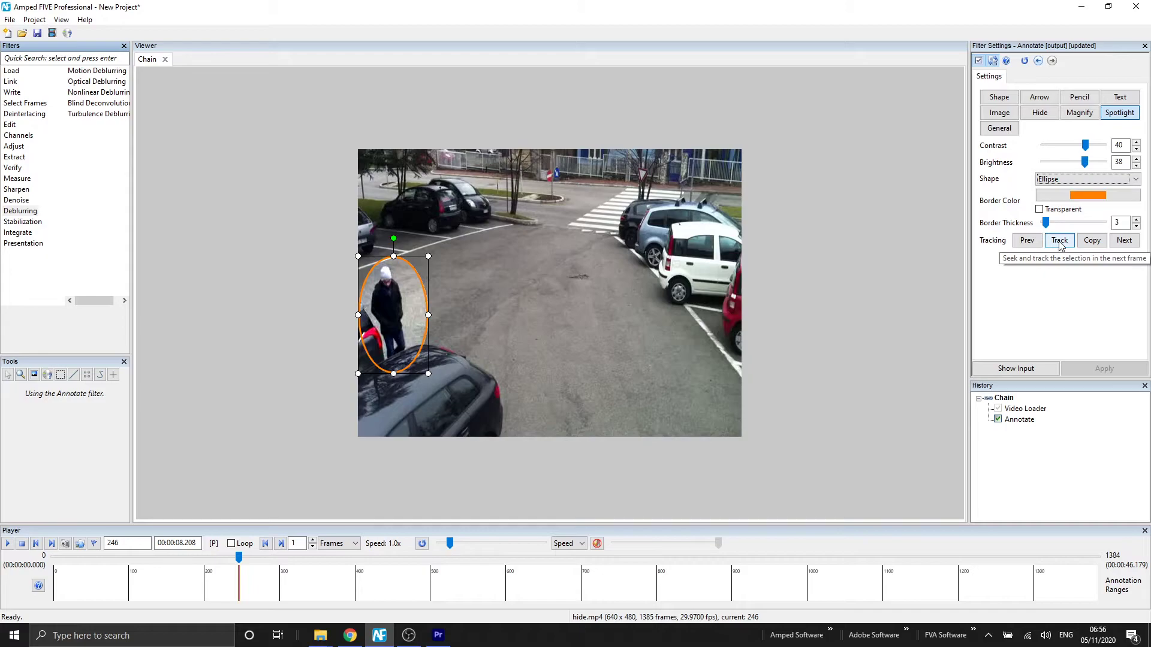
Start tracking, fit the green box to the person's head, feet and width, and narrow the search area
left_click(1059, 240)
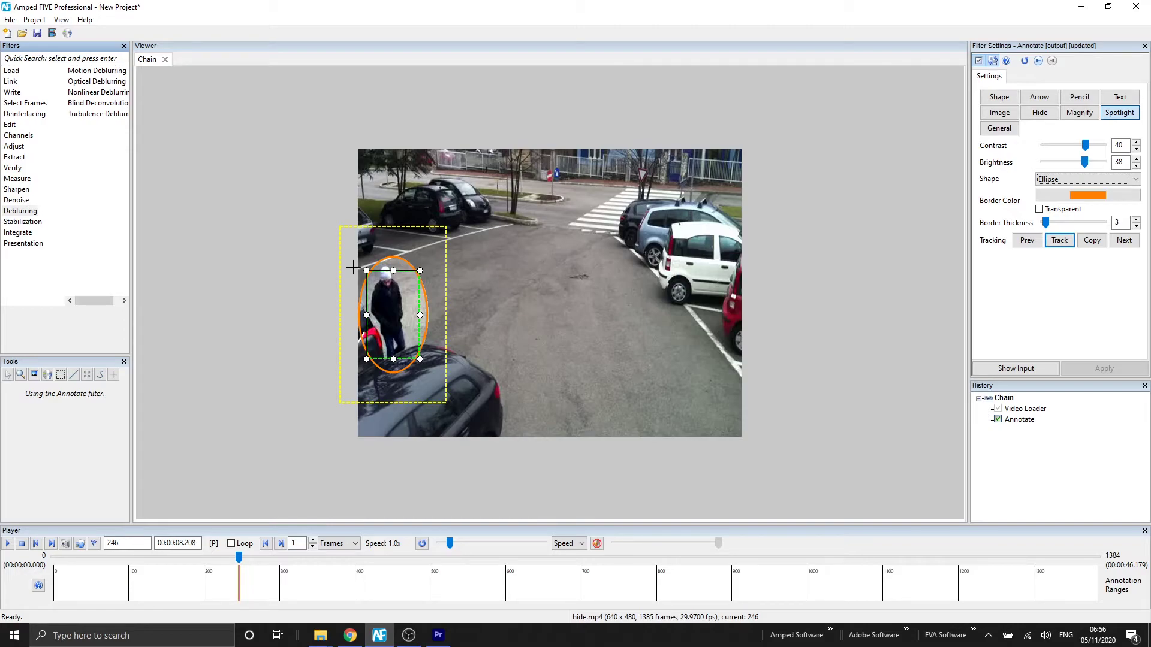
left_click_drag(393, 271, 392, 264)
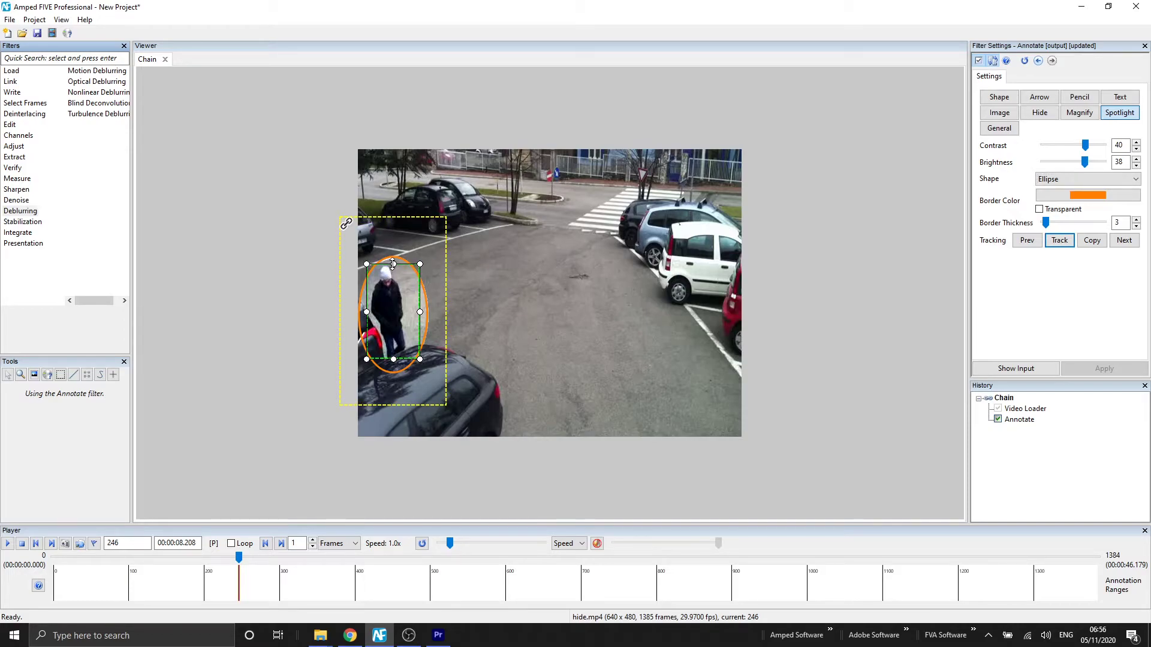
left_click_drag(392, 359, 393, 361)
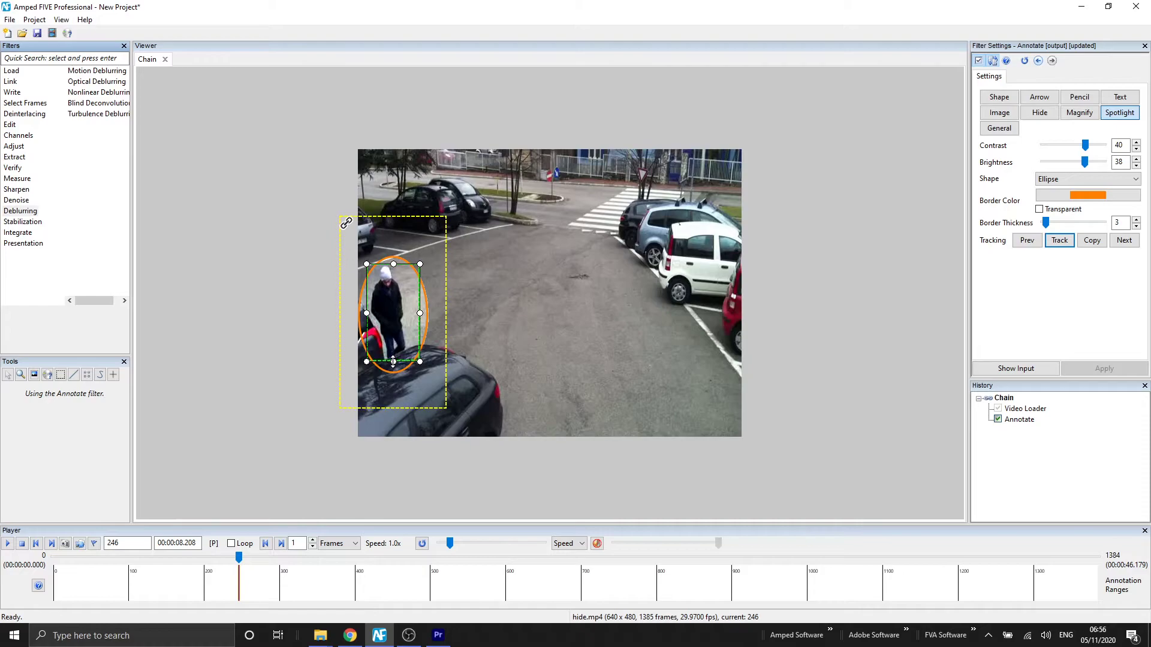
left_click_drag(419, 312, 408, 313)
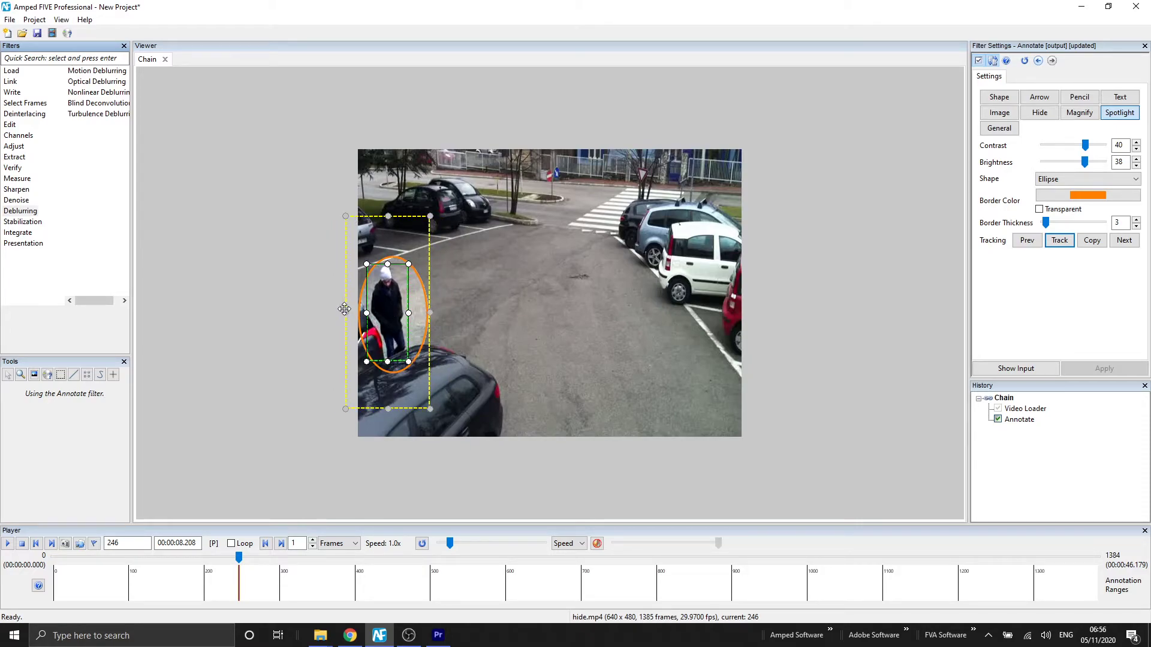
left_click(345, 309)
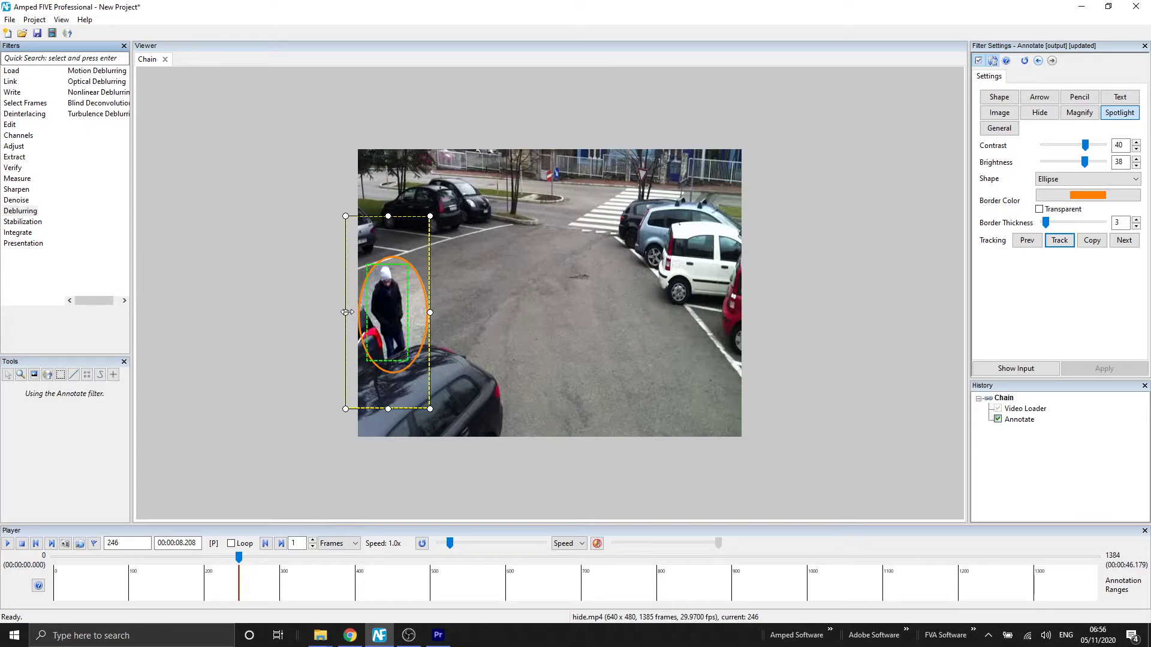
left_click_drag(346, 312, 359, 313)
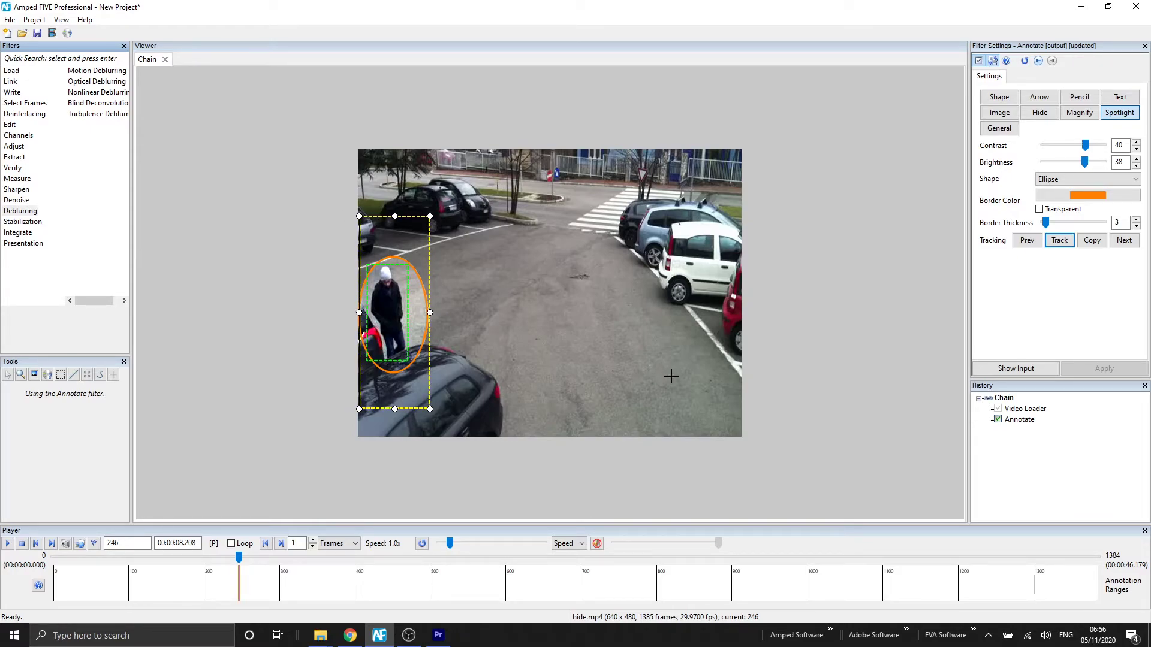
Track the walking person forward frame by frame with repeated Track clicks
left_click(1060, 241)
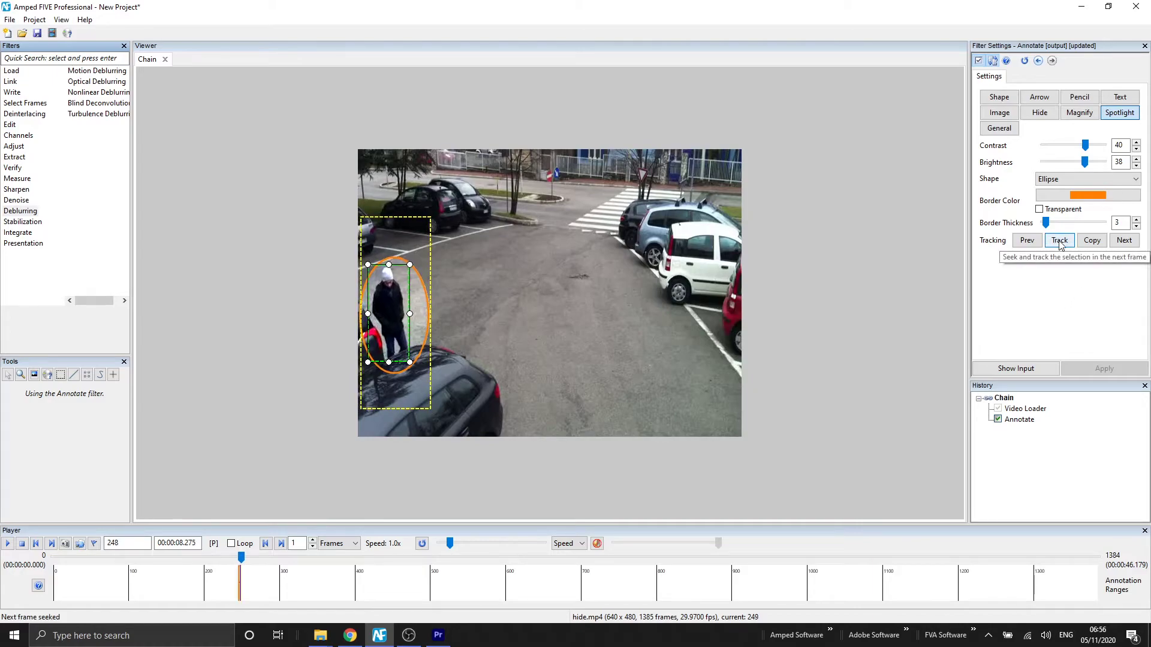
left_click(1059, 241)
left_click(1059, 241)
left_click(1059, 241)
left_click(1059, 241)
left_click(1059, 241)
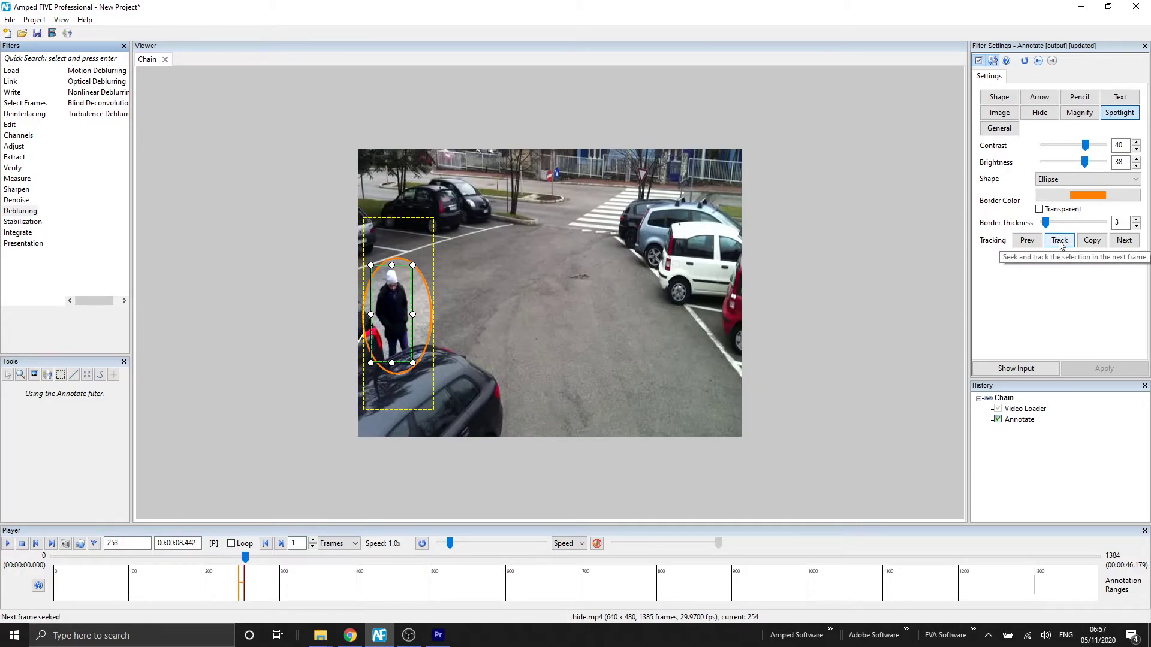
left_click(1059, 241)
left_click(1059, 241)
left_click(1059, 241)
left_click(1059, 241)
left_click(1060, 241)
left_click(1059, 241)
left_click(1060, 241)
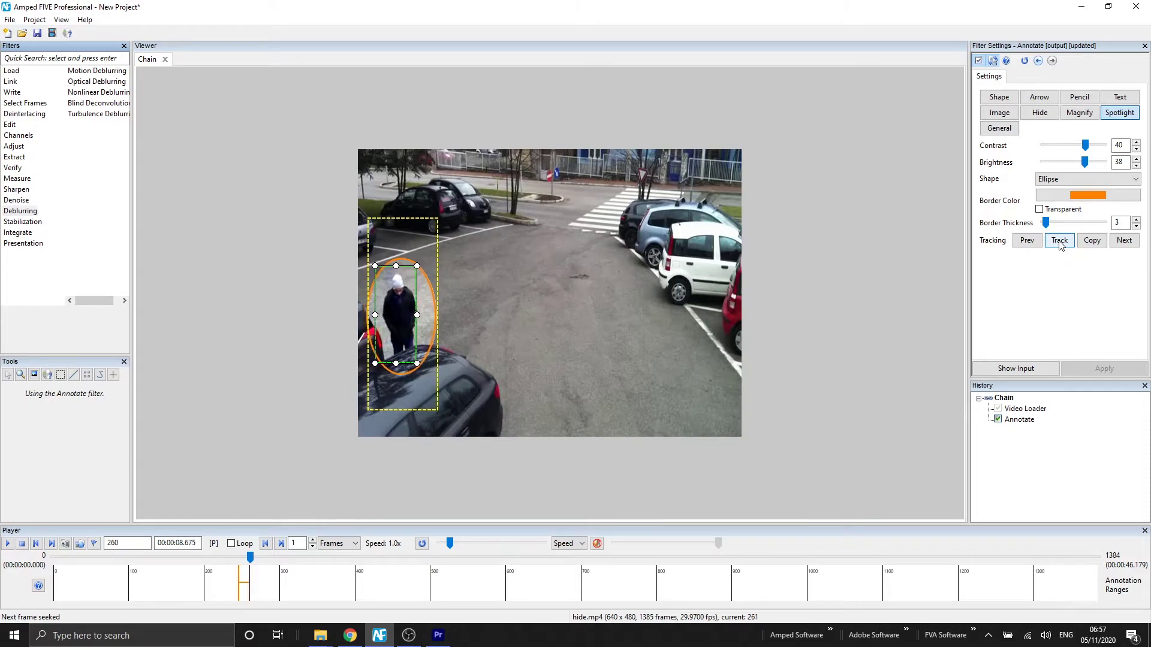
left_click(1060, 241)
left_click(1059, 241)
left_click(1059, 241)
left_click(1059, 241)
left_click(1059, 241)
left_click(1060, 241)
left_click(1059, 241)
left_click(1060, 241)
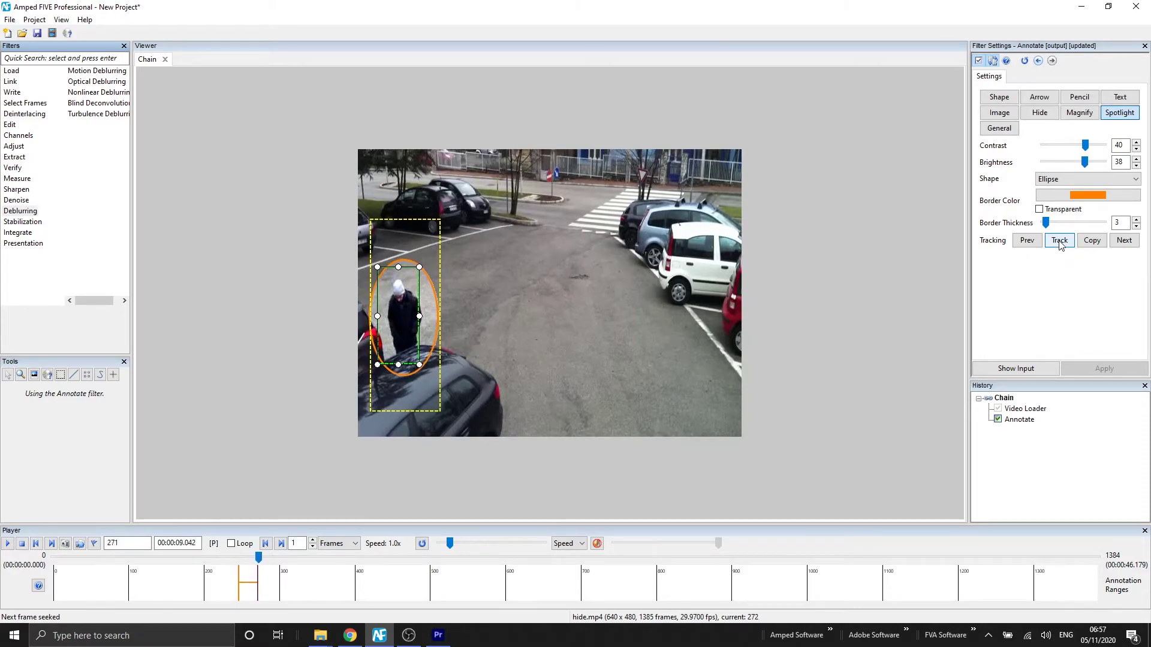
left_click(1059, 241)
left_click(1060, 241)
left_click(1059, 241)
left_click(1059, 241)
left_click(1059, 241)
left_click(1060, 241)
left_click(1059, 241)
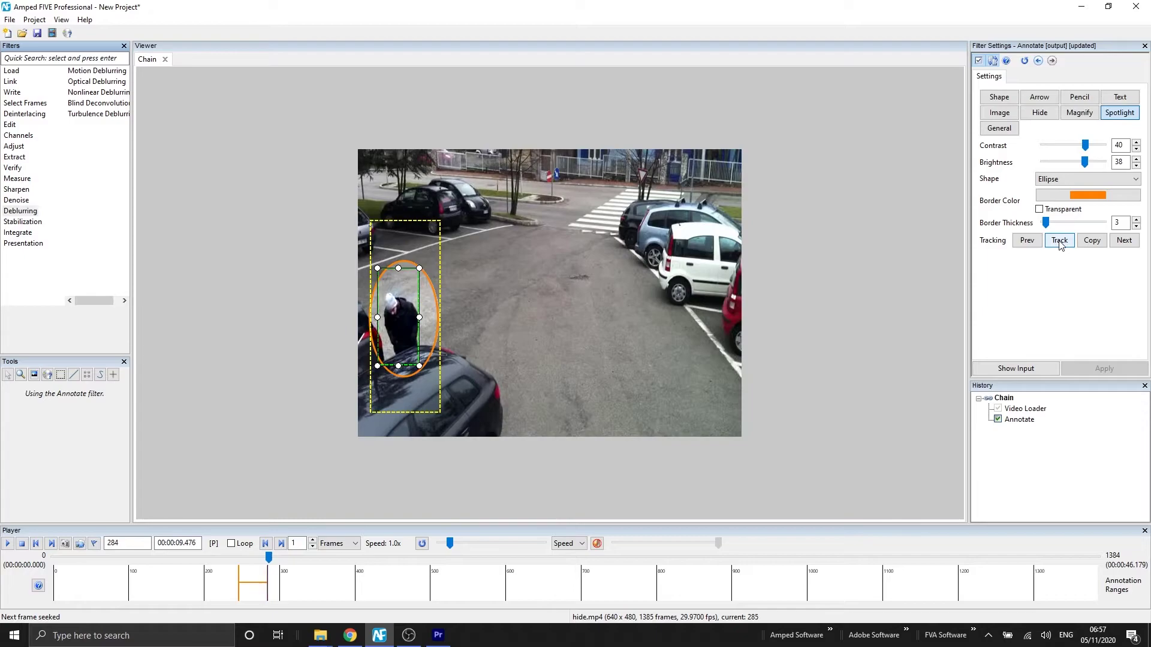
left_click(1059, 241)
left_click(1059, 241)
left_click(1060, 241)
left_click(1060, 241)
left_click(1059, 241)
left_click(1059, 241)
left_click(1060, 241)
left_click(1060, 241)
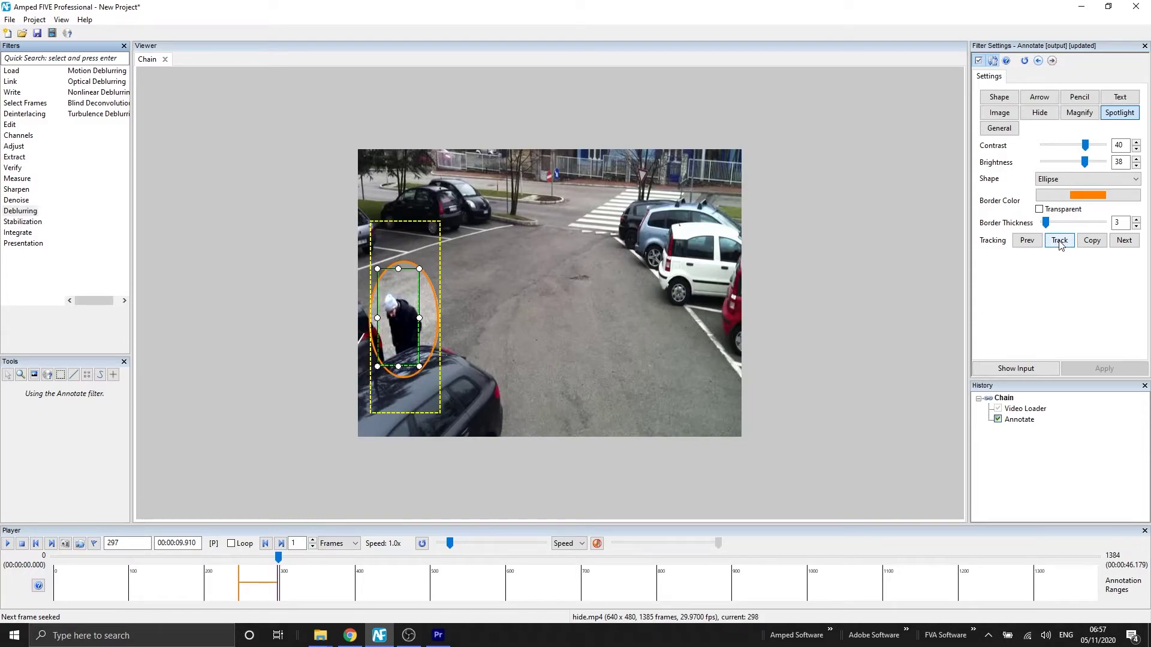
left_click(1060, 241)
left_click(1059, 241)
left_click(1060, 241)
left_click(1059, 241)
left_click(1059, 241)
left_click(1059, 241)
left_click(1059, 241)
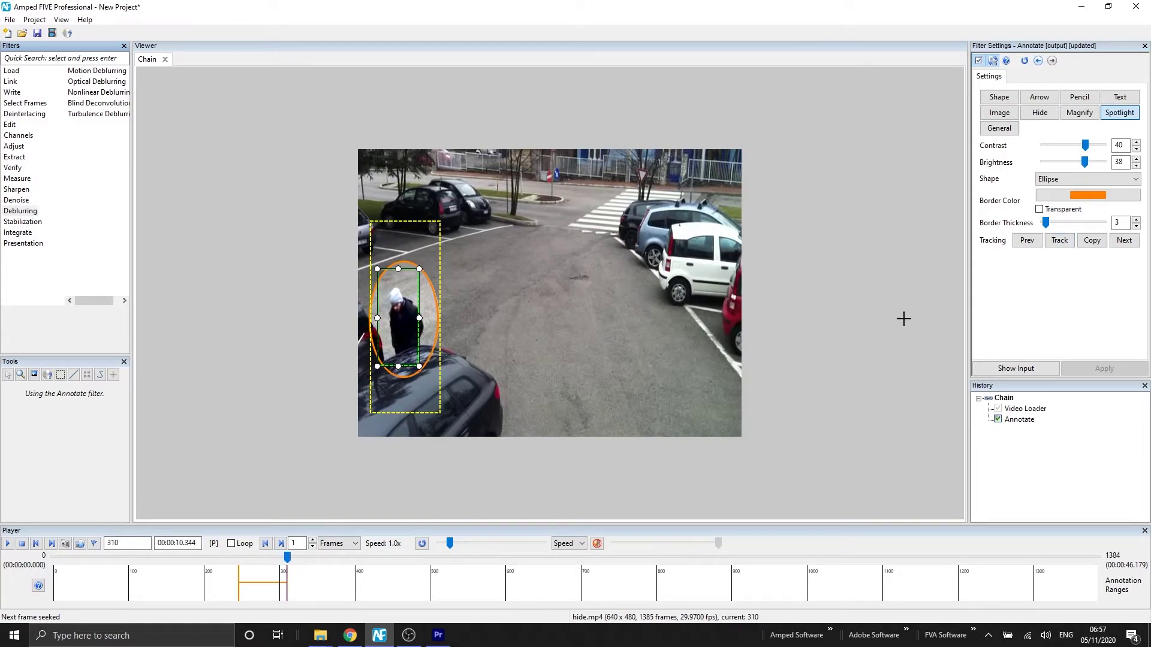
Stop tracking, step ahead two frames to check the ellipse, then resume tracking toward frame 388
left_click(418, 314)
key("Right")
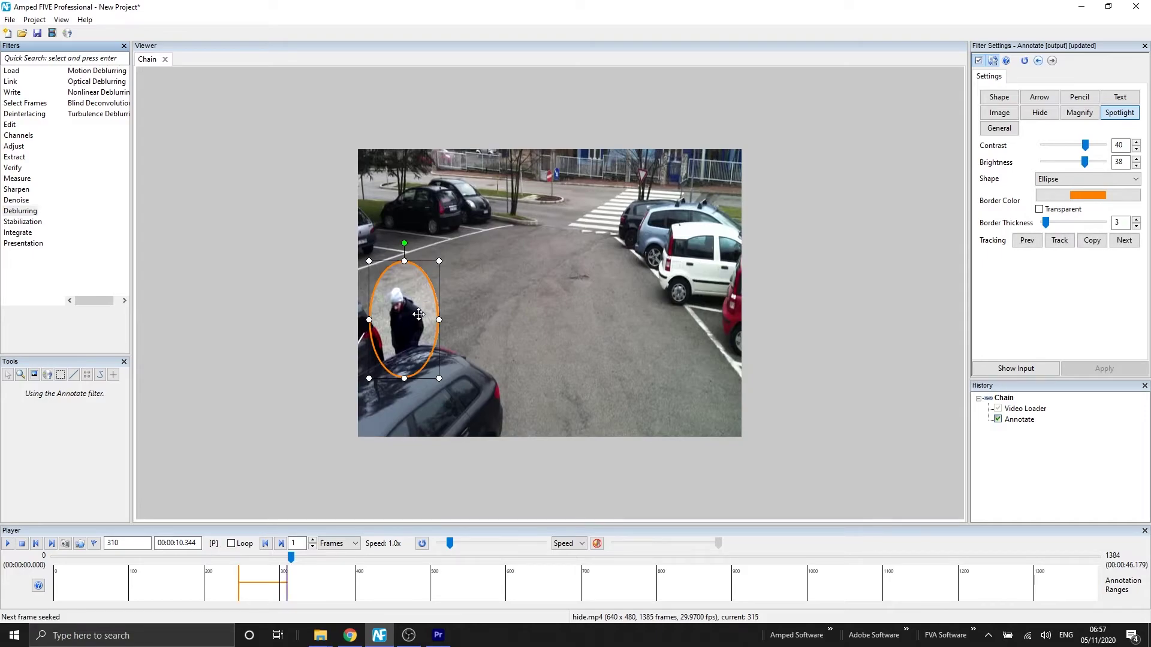
key("Right")
key("Right")
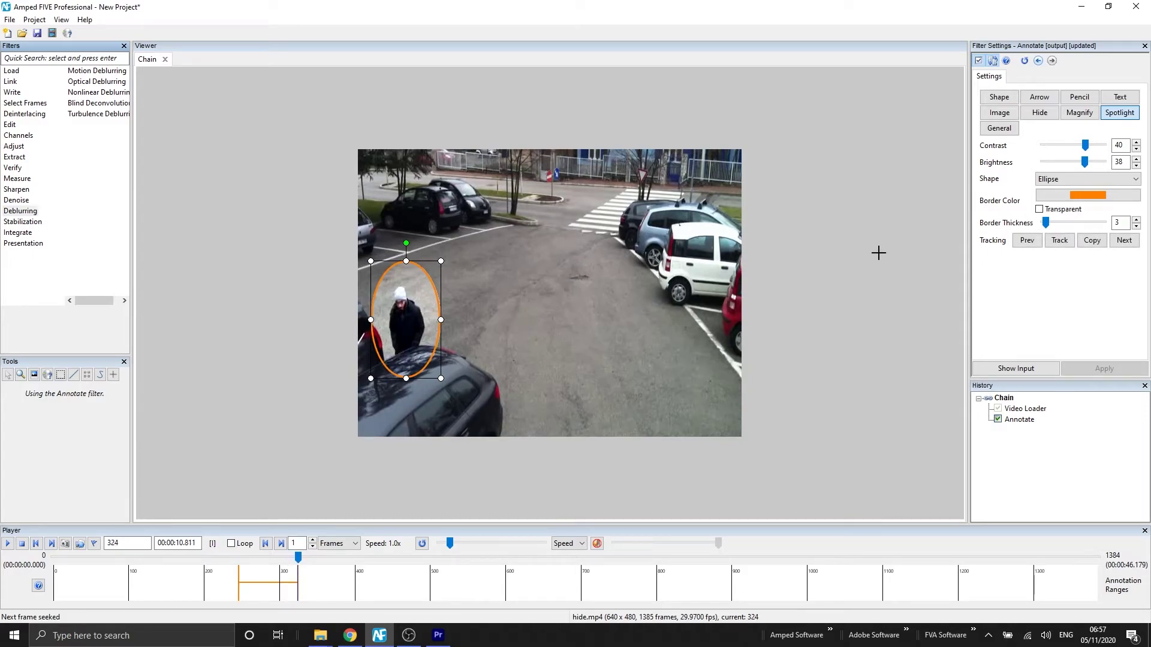
left_click(1059, 240)
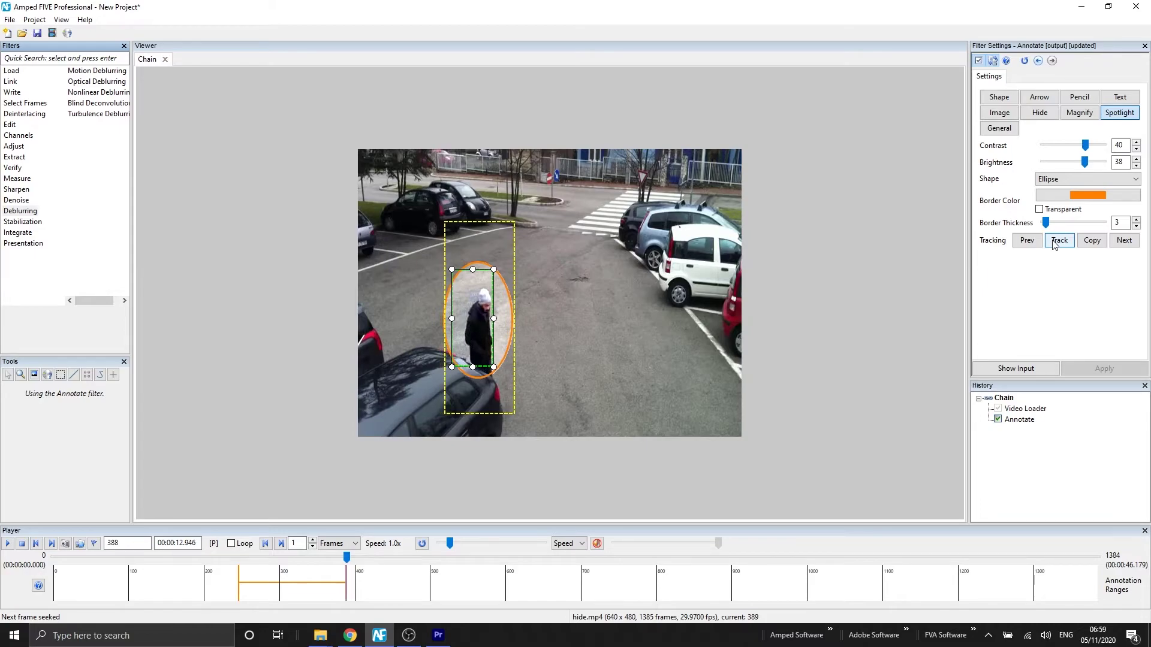
Enlarge the spotlight ellipse around the person and track them forward eight frames
left_click(1046, 243)
left_click(509, 338)
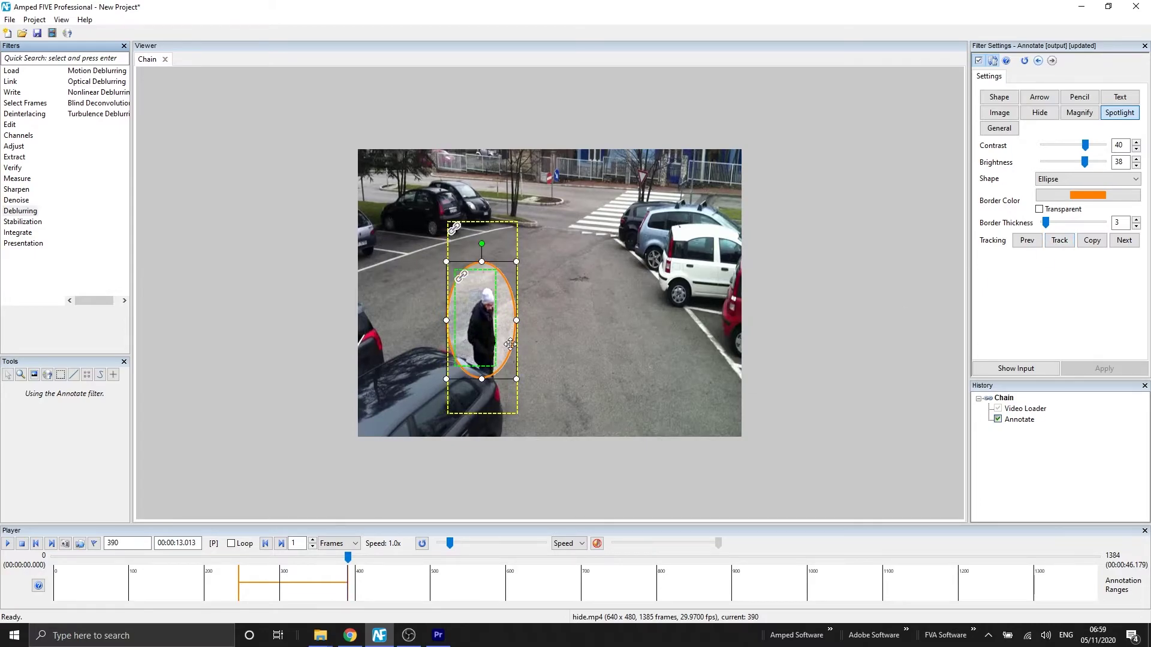
left_click_drag(519, 388, 527, 398)
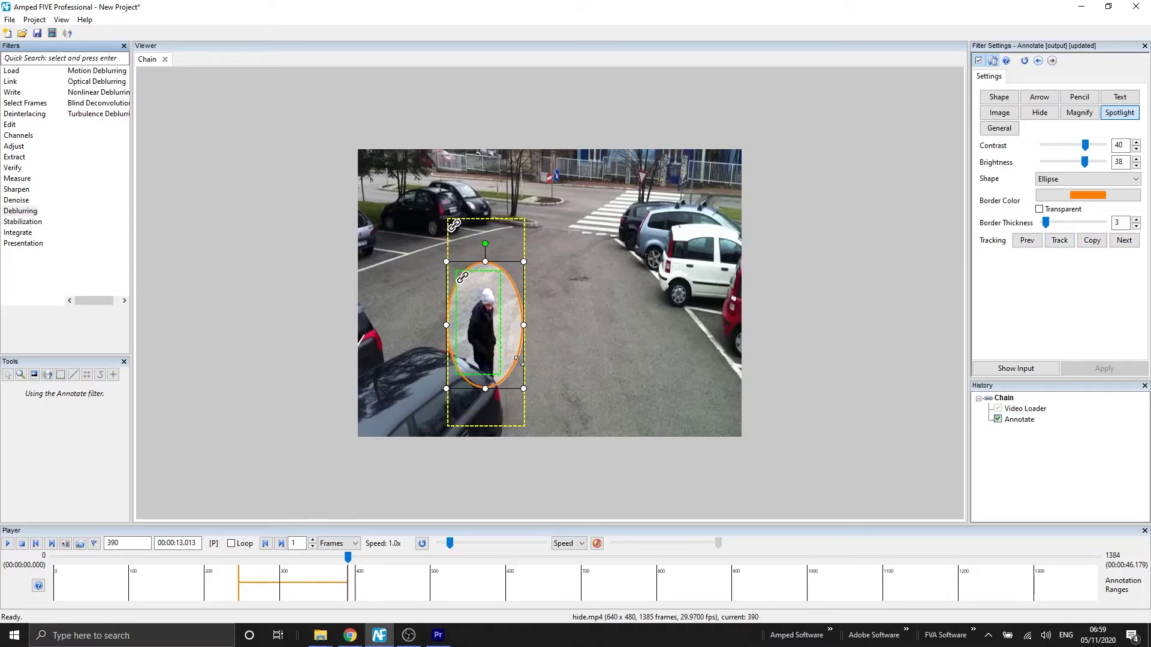
left_click_drag(480, 317, 481, 323)
left_click(1060, 243)
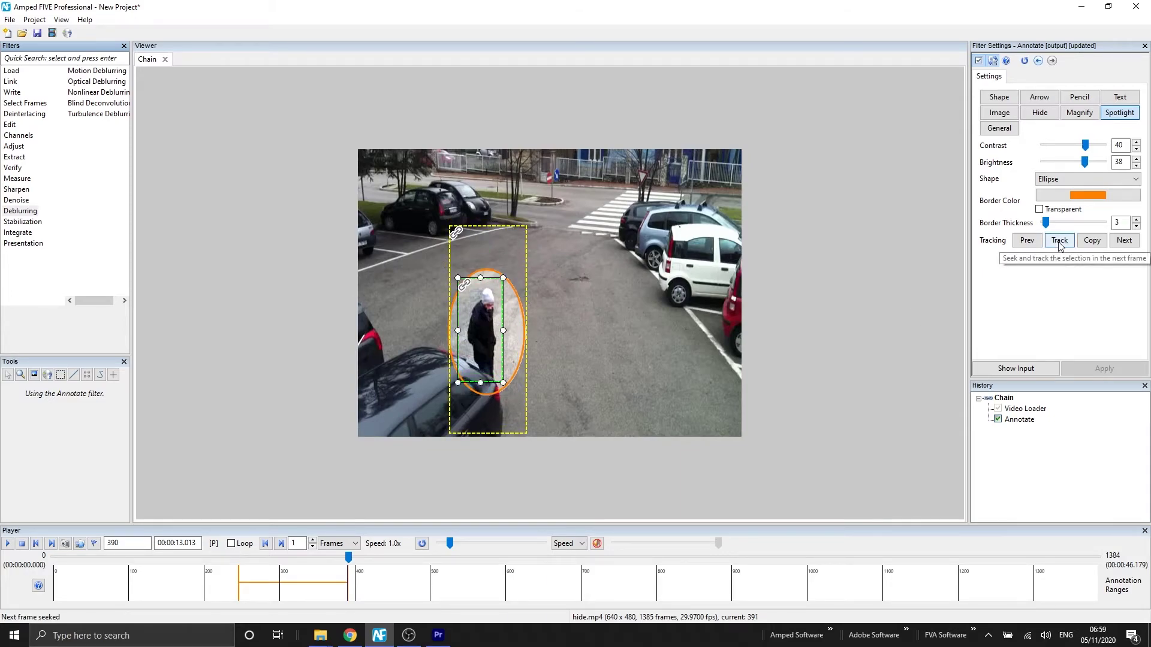
left_click(1061, 243)
left_click(1061, 243)
left_click(1060, 243)
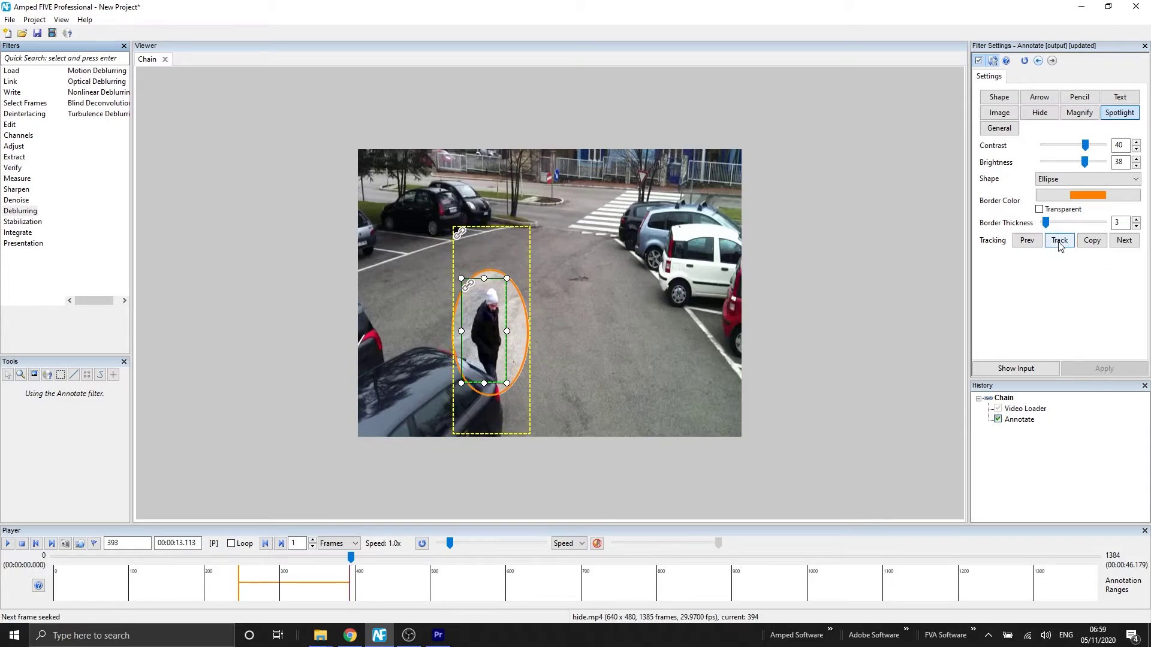
left_click(1059, 243)
left_click(1060, 242)
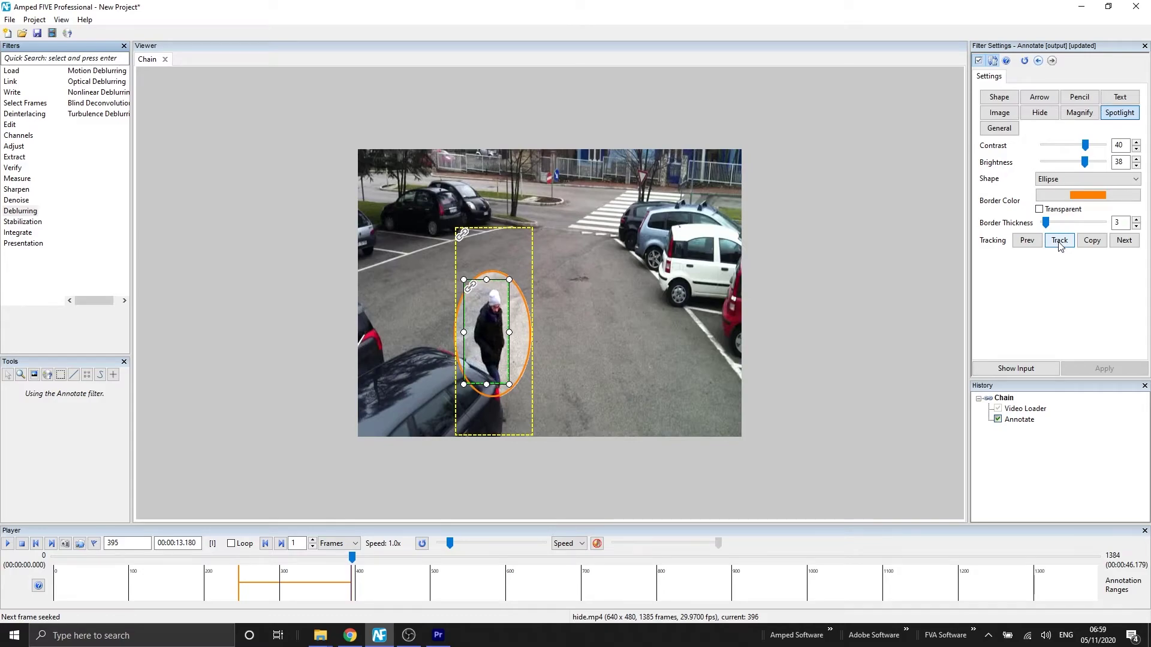
left_click(1060, 243)
left_click(1060, 243)
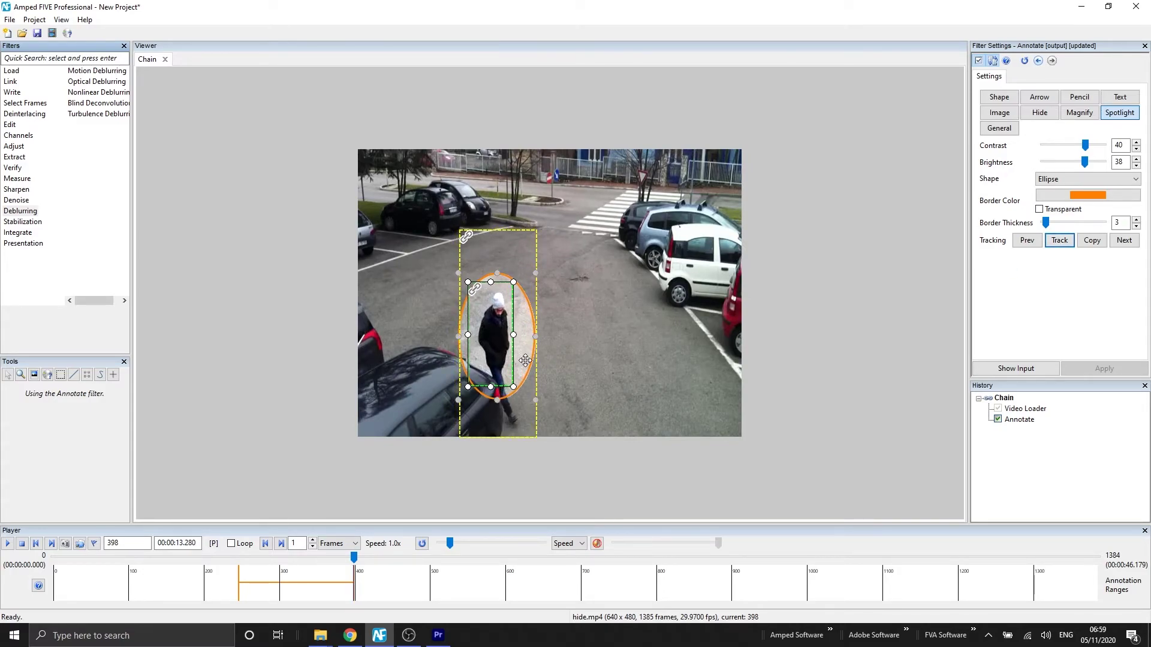
Enlarge the ellipse again, trim the yellow tracking box's top and bottom, and track to frame 418
left_click(526, 360)
left_click_drag(534, 398, 550, 433)
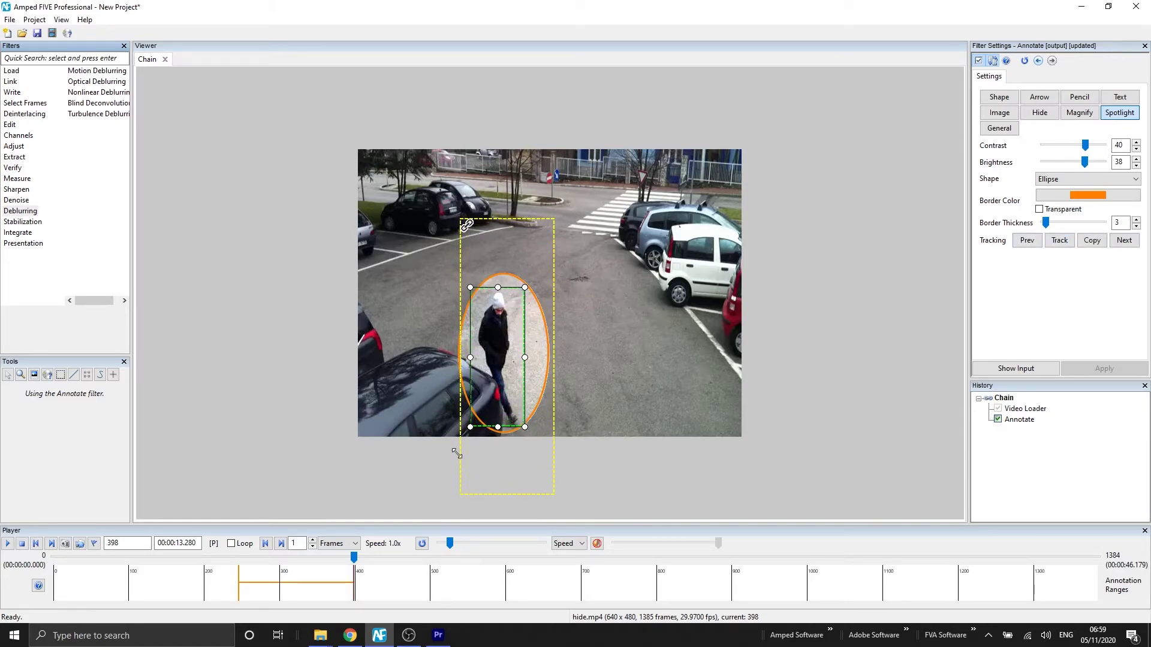
left_click(506, 480)
left_click_drag(505, 480, 508, 439)
left_click_drag(499, 220, 508, 232)
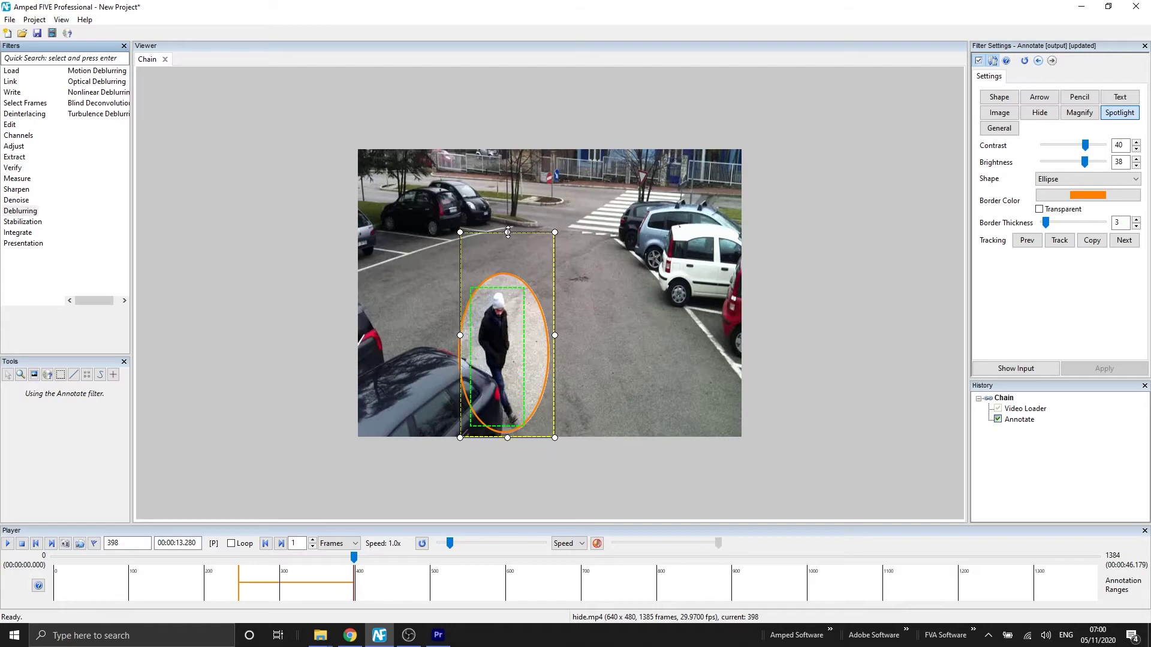
left_click(1059, 241)
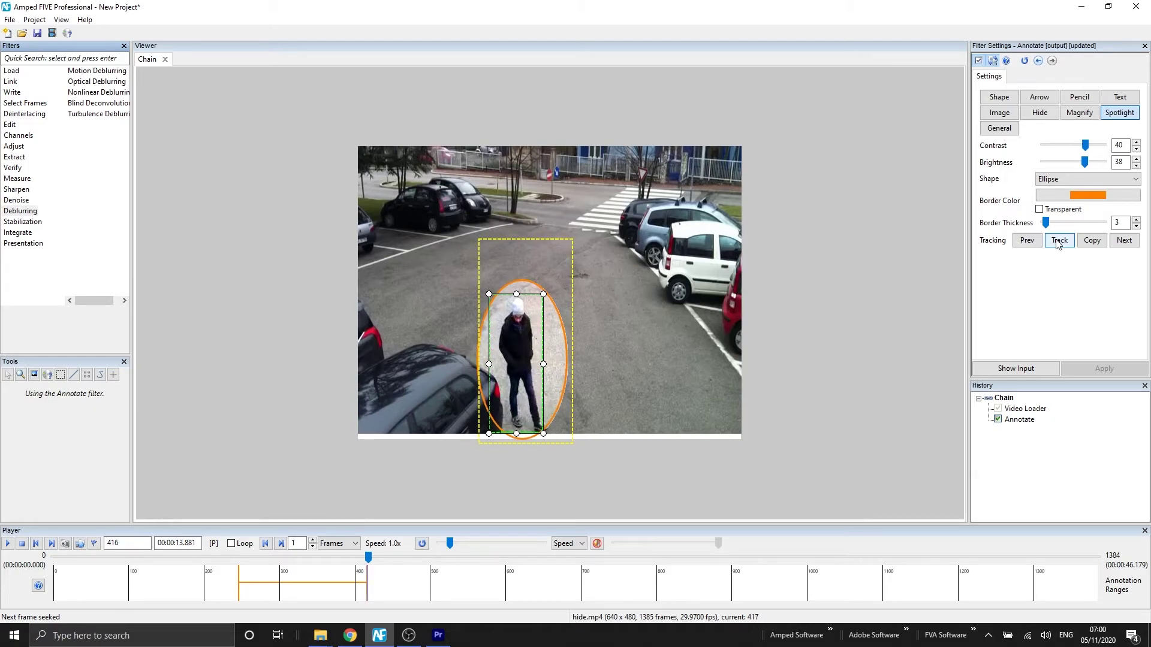
Finish the spotlight, rewind the clip, and play back the tracked walk before pausing
left_click(1118, 114)
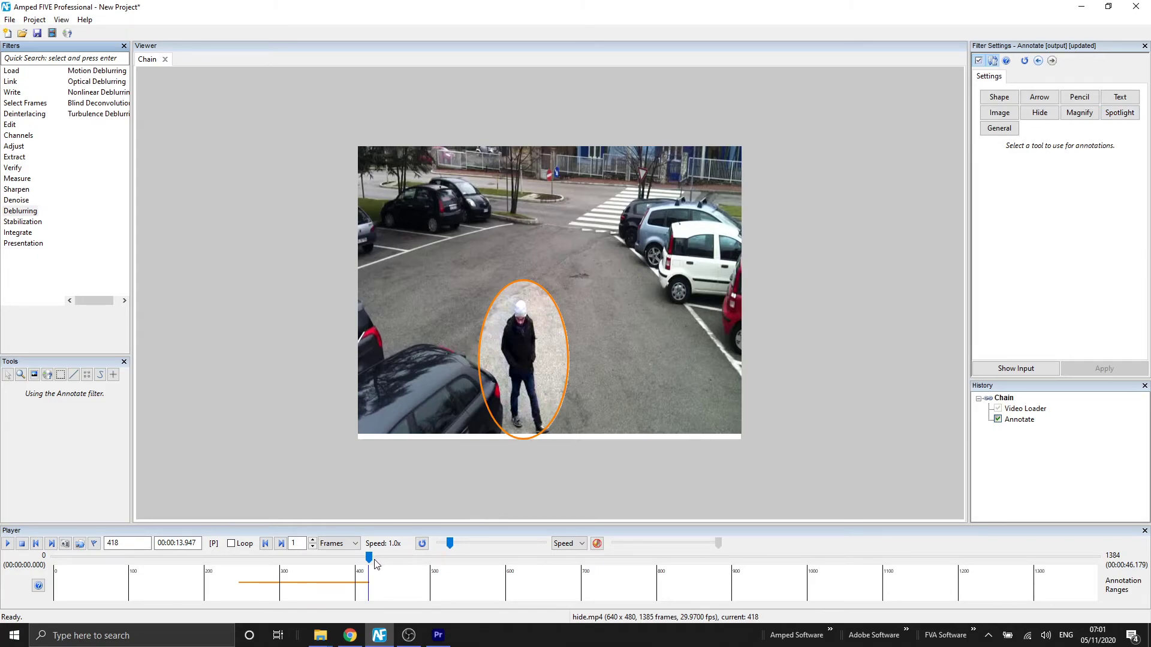
left_click_drag(371, 561, 236, 564)
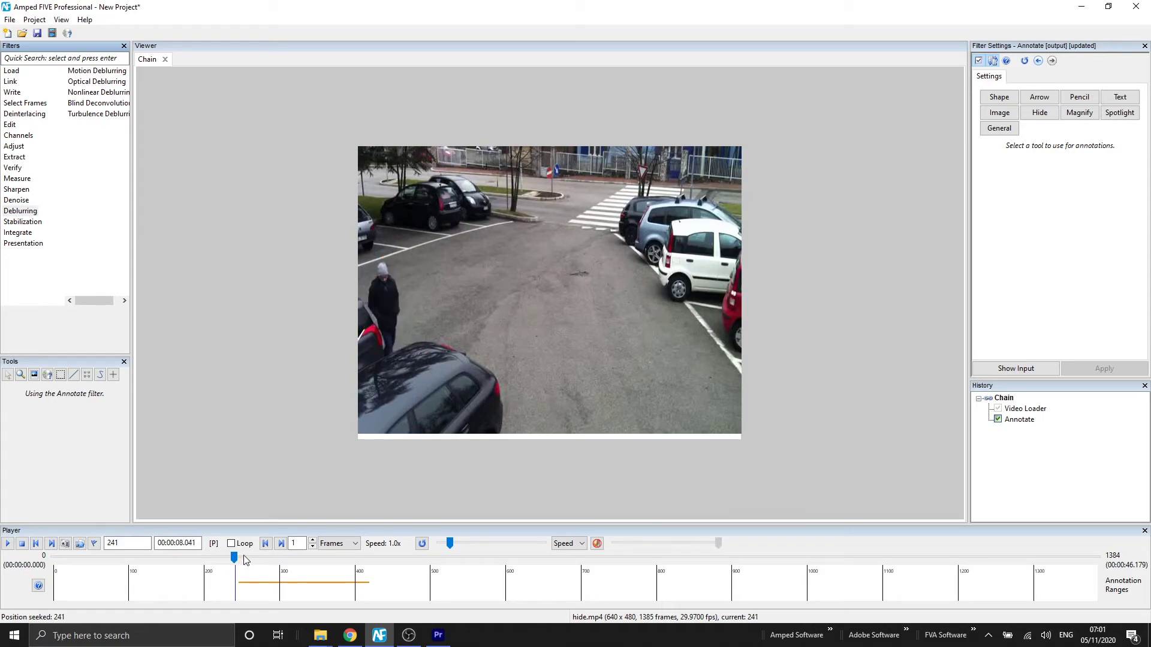
key("space")
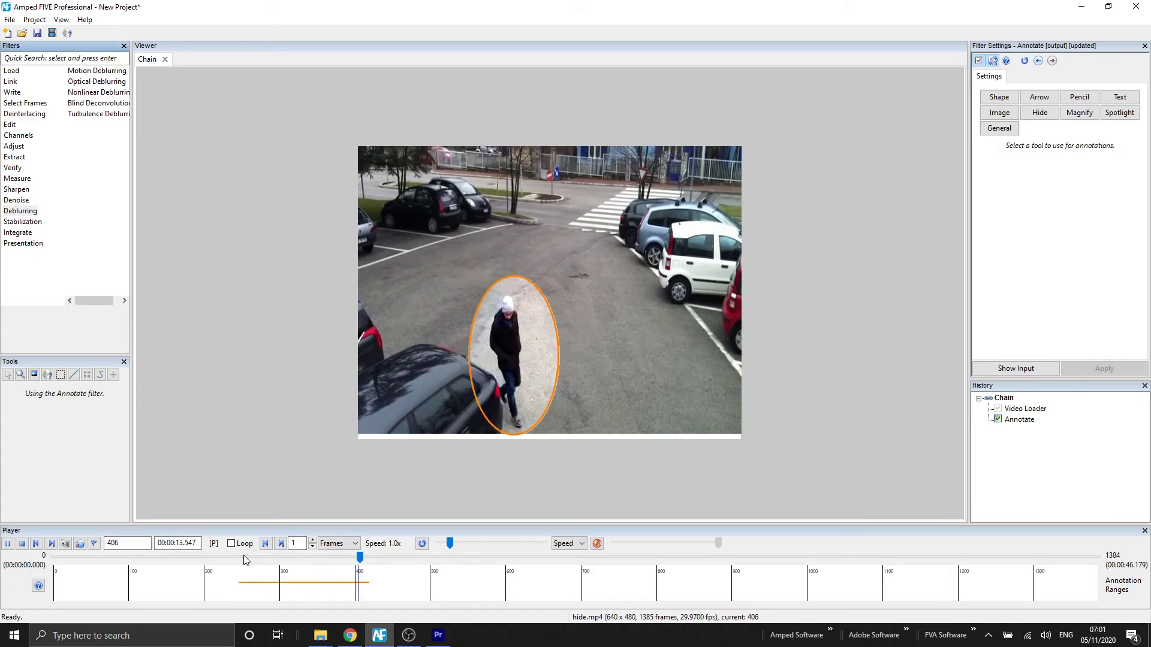
key("space")
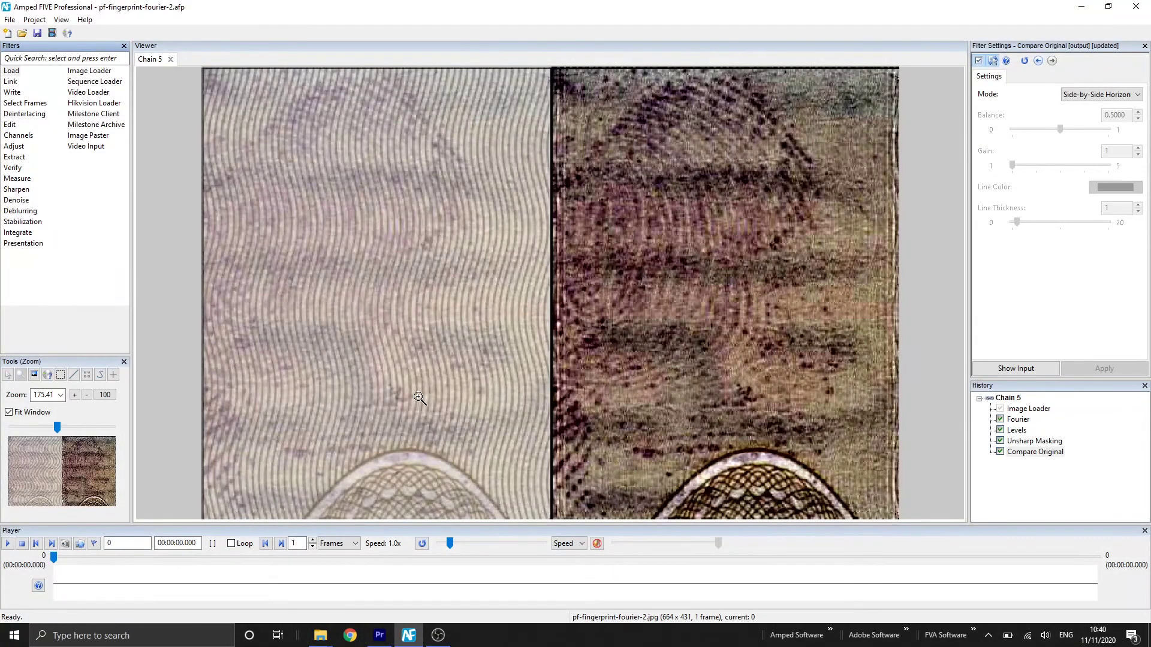
Enter the case number, author's name and description 'Enhancement of Fingerprint' in Project Properties
left_click(43, 21)
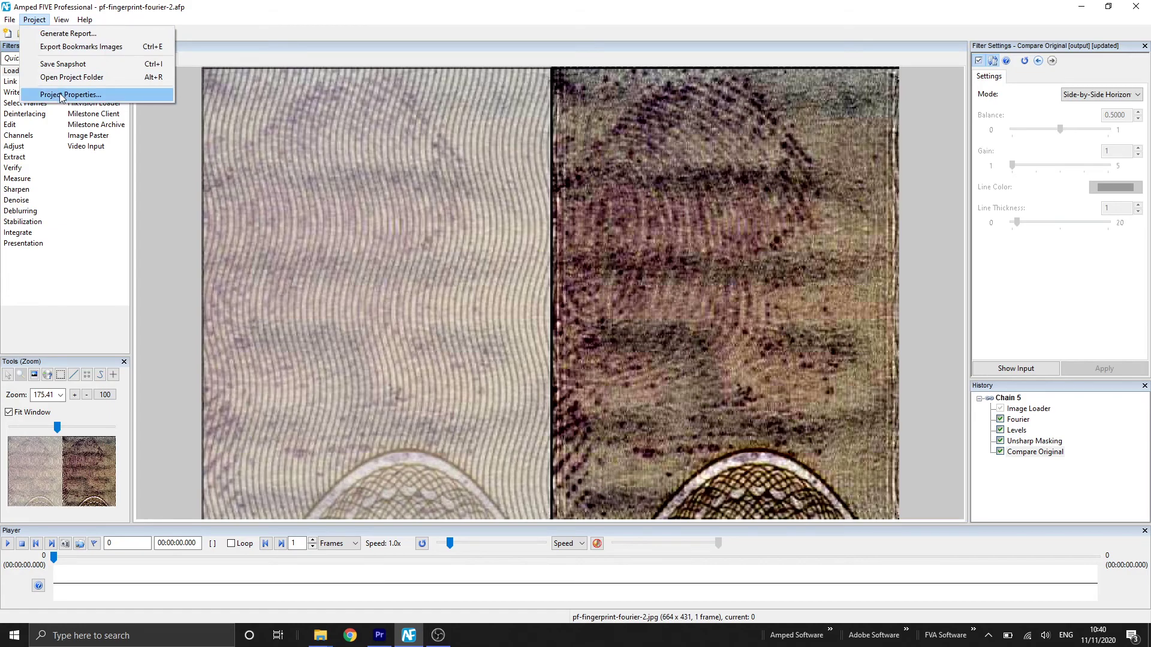
left_click(62, 95)
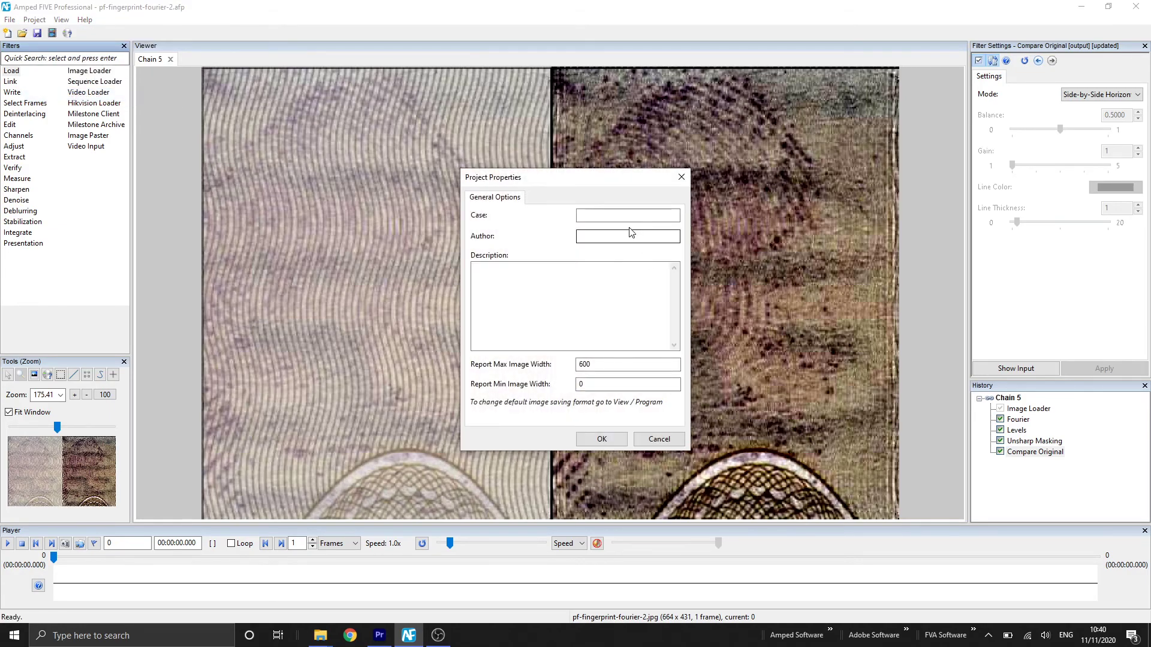
left_click(627, 215)
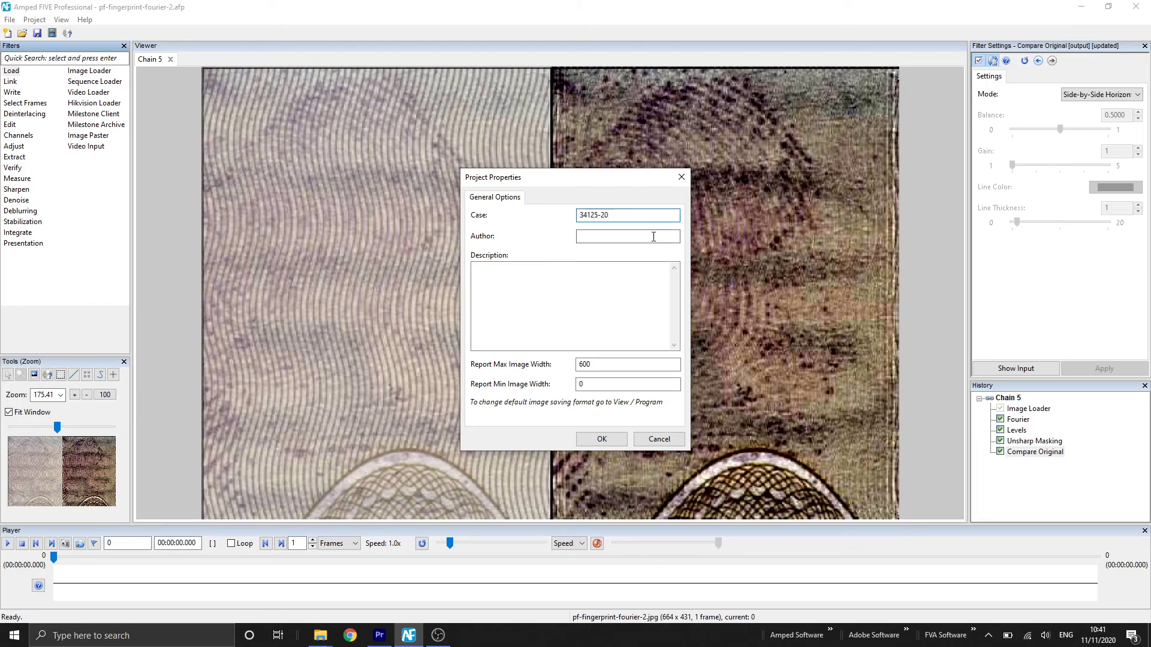
left_click(653, 237)
type("S Abbott")
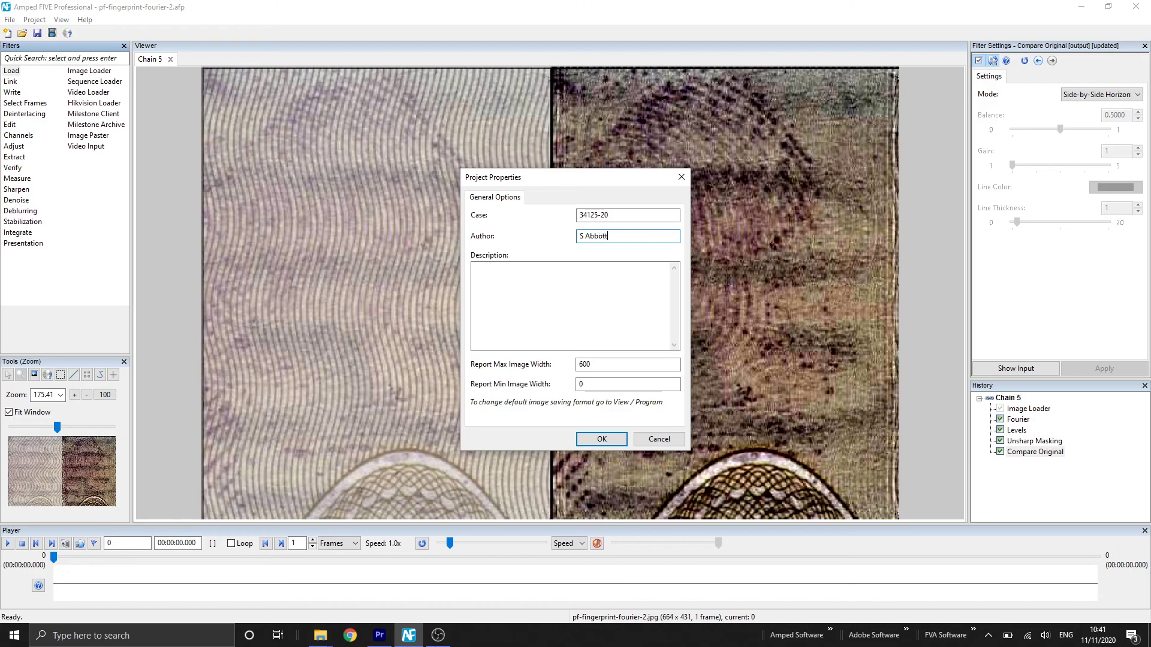
left_click(630, 336)
type("Enha")
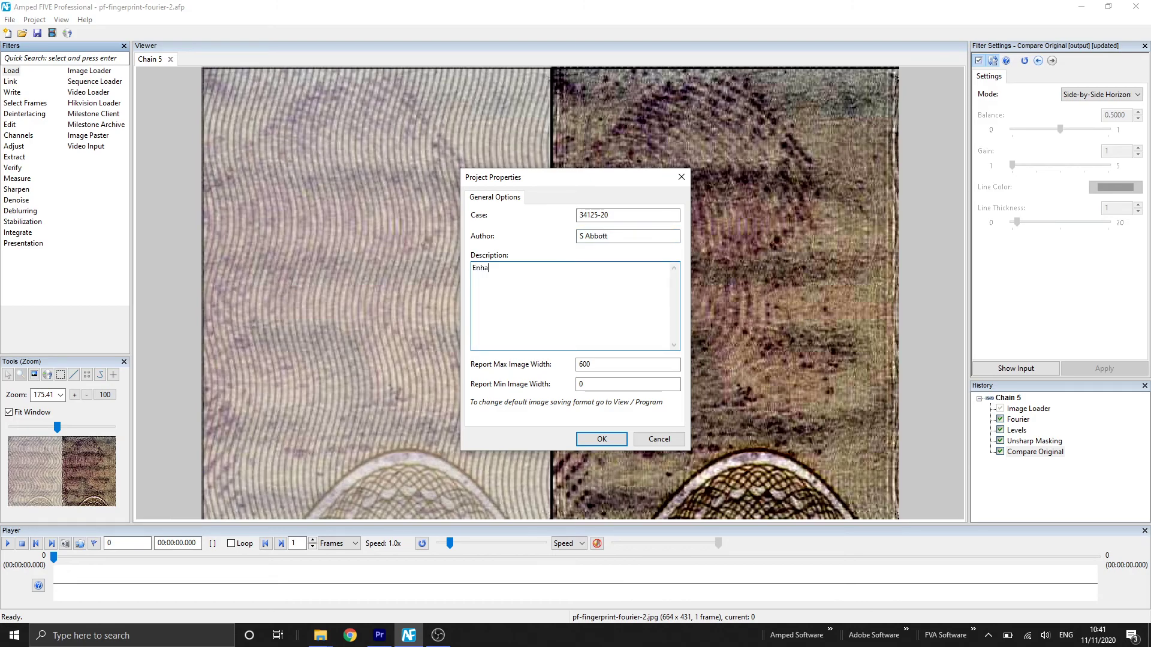
type("ncement of Fingerprint")
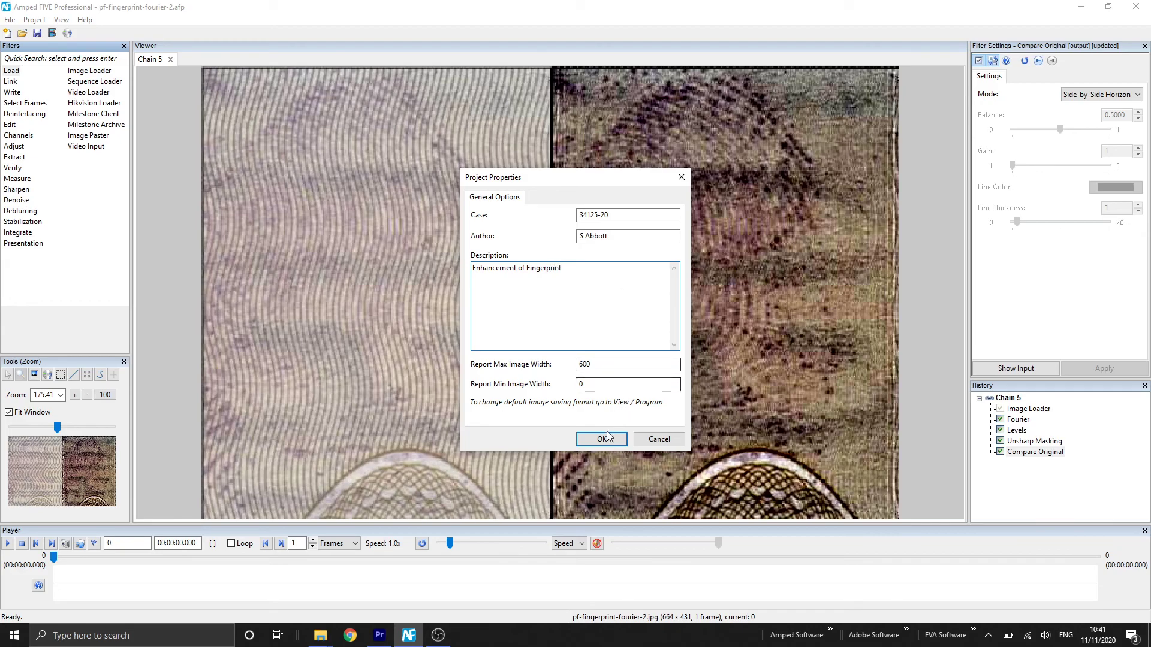
left_click(602, 438)
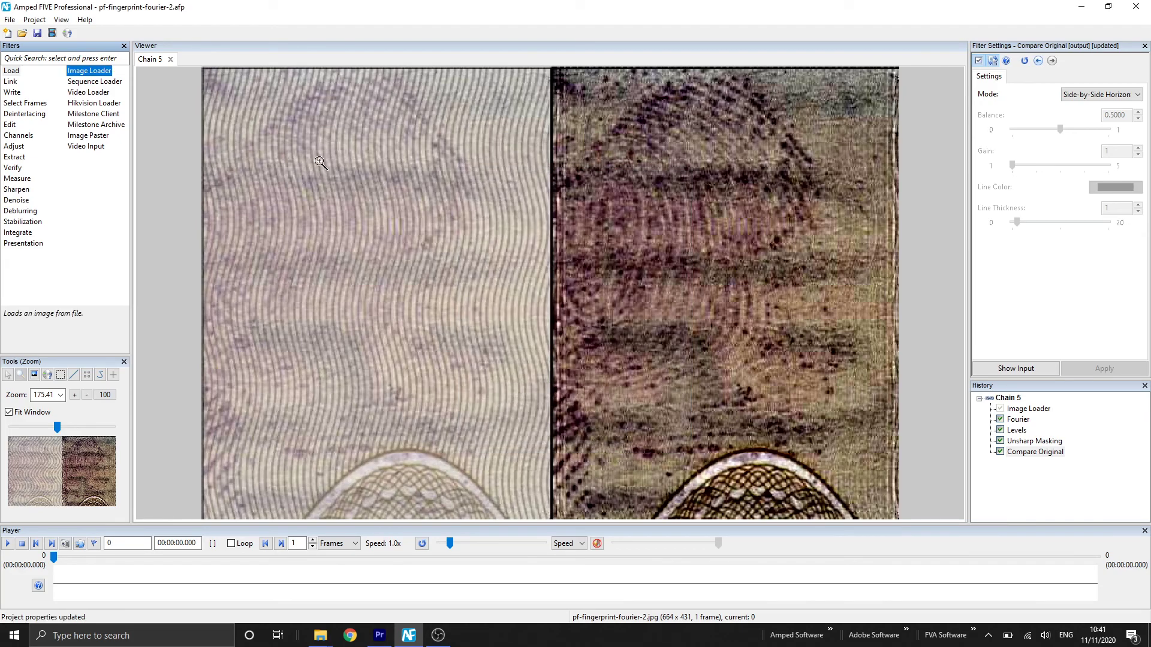
Generate the project report with Protected PDF as the report format
left_click(41, 21)
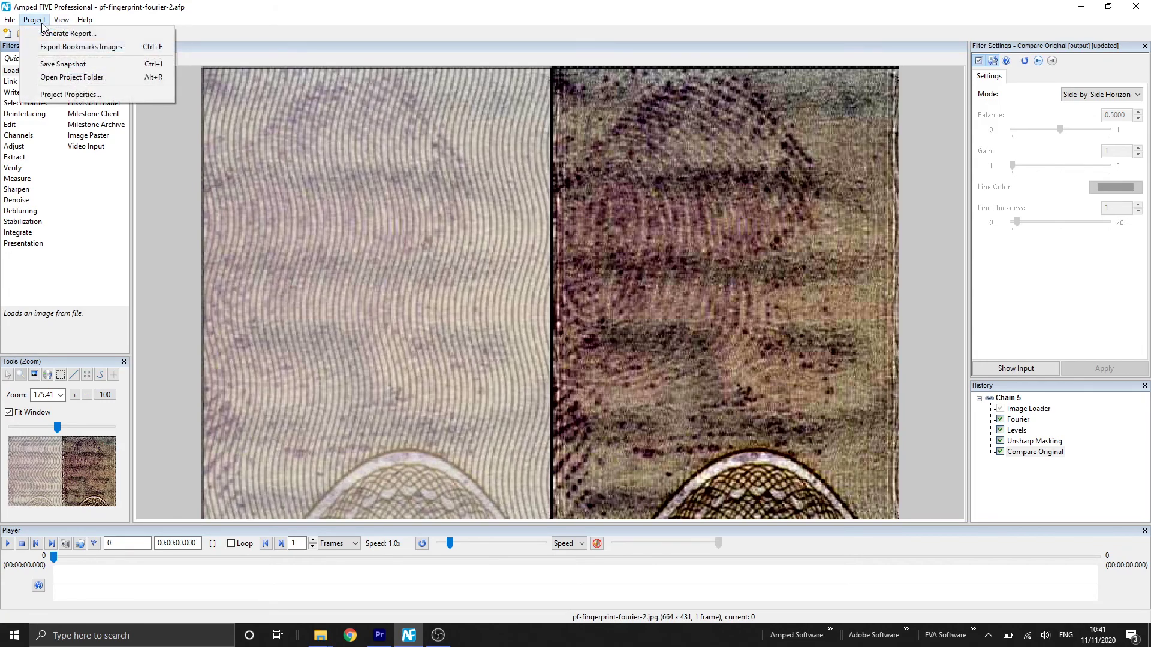
left_click(44, 34)
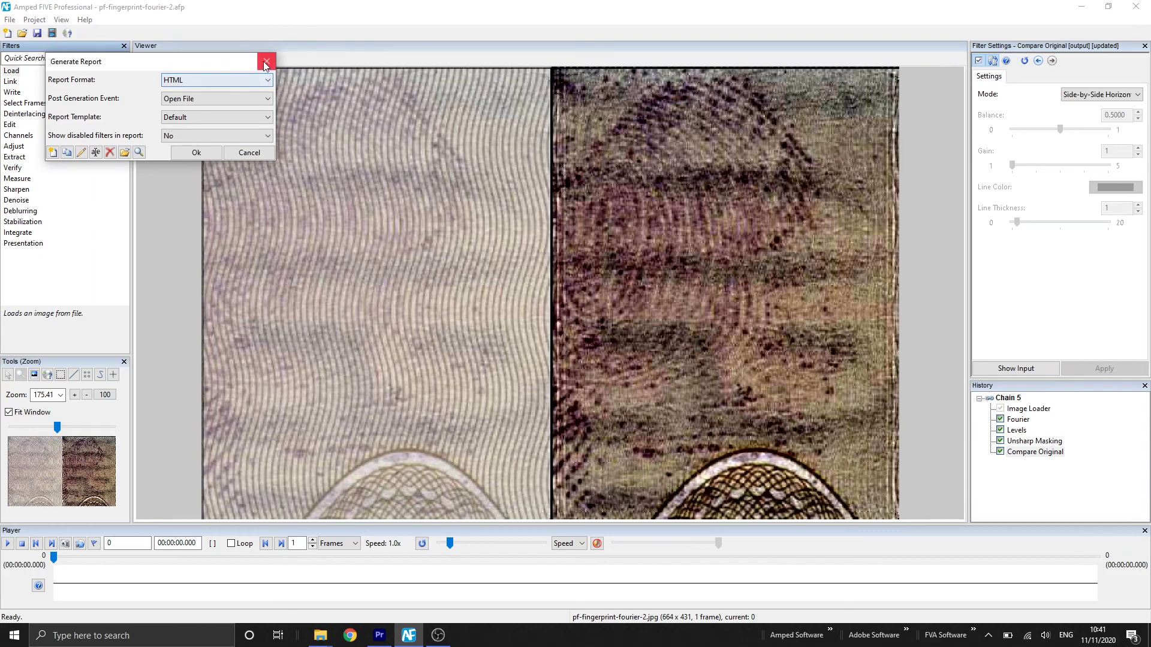
left_click(269, 83)
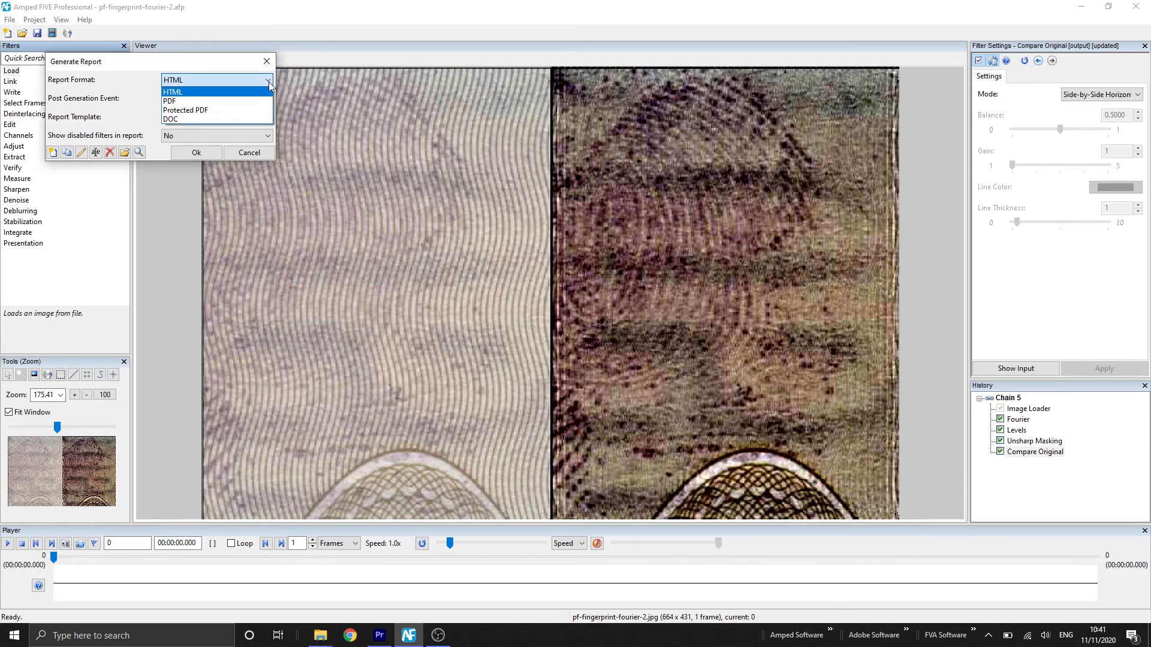
left_click(261, 111)
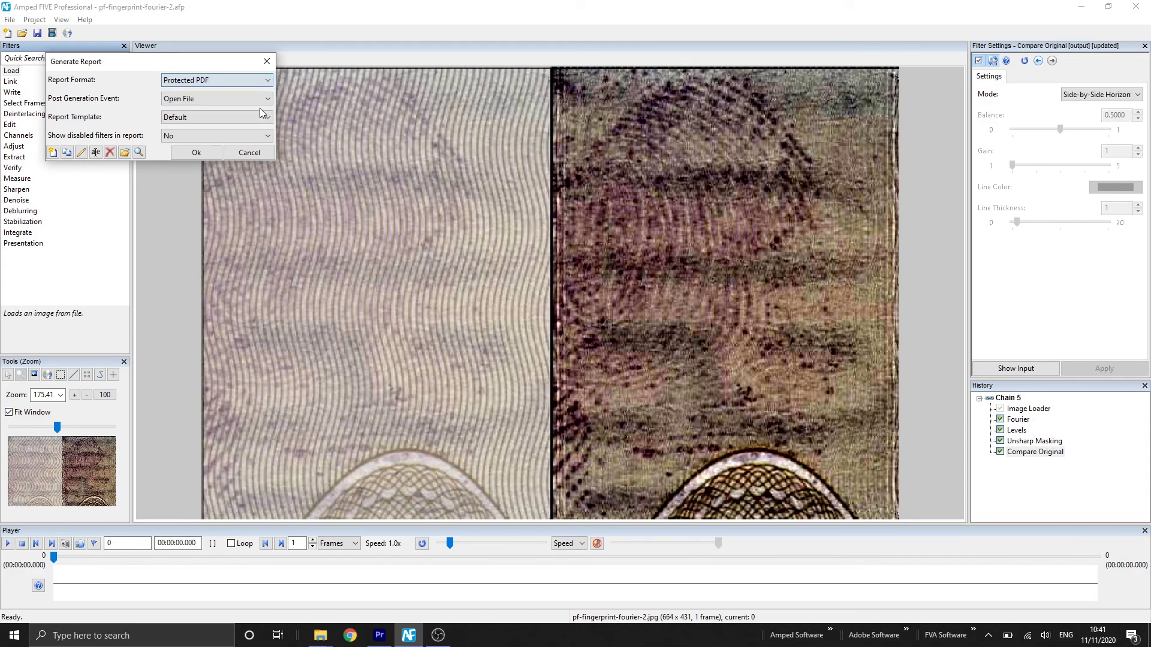
left_click(210, 155)
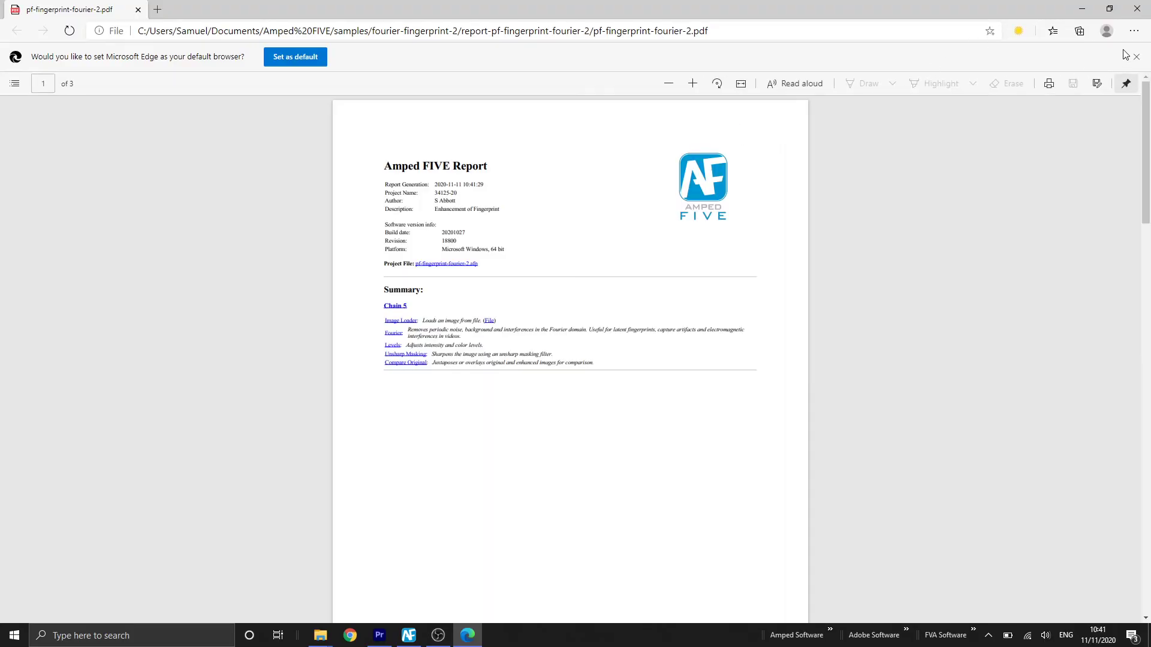
Zoom the PDF in four times and scroll to page 2's Fourier, Levels and Unsharp Masking details
left_click(693, 87)
left_click(693, 88)
left_click(693, 87)
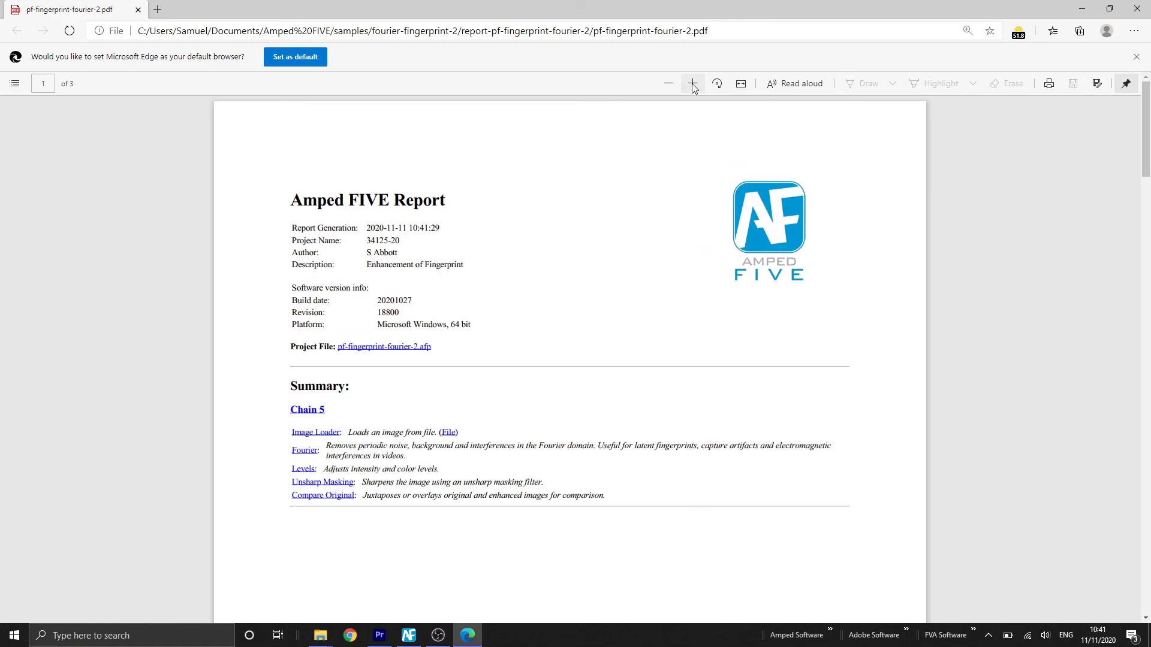
left_click(694, 87)
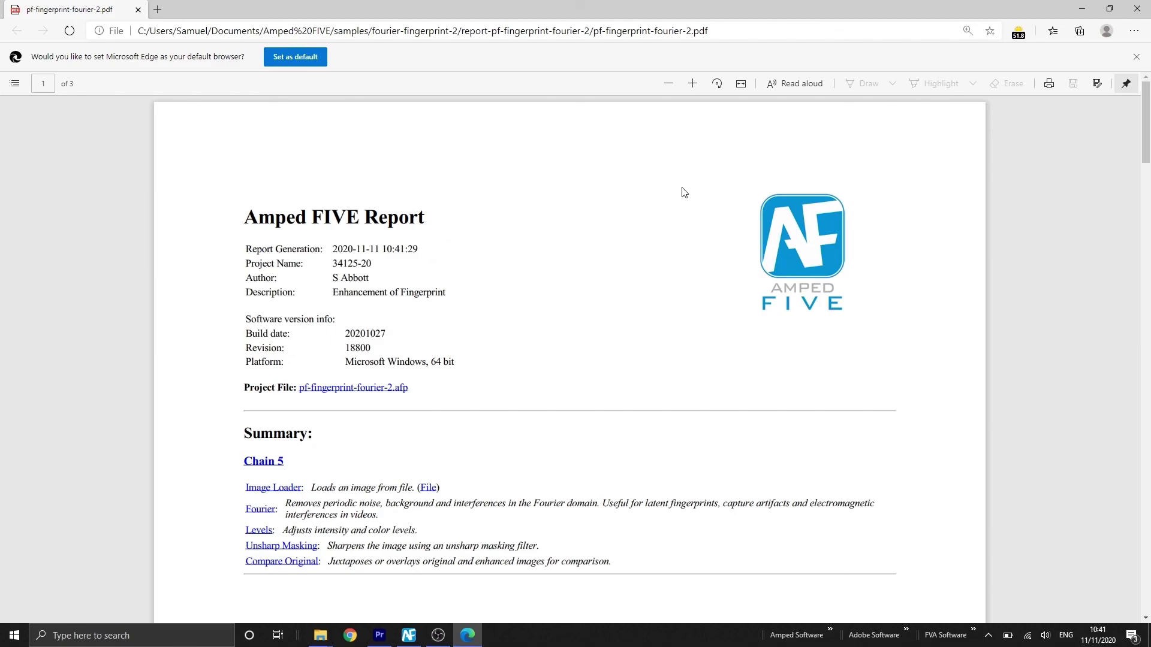
scroll(537, 193, "down", 10)
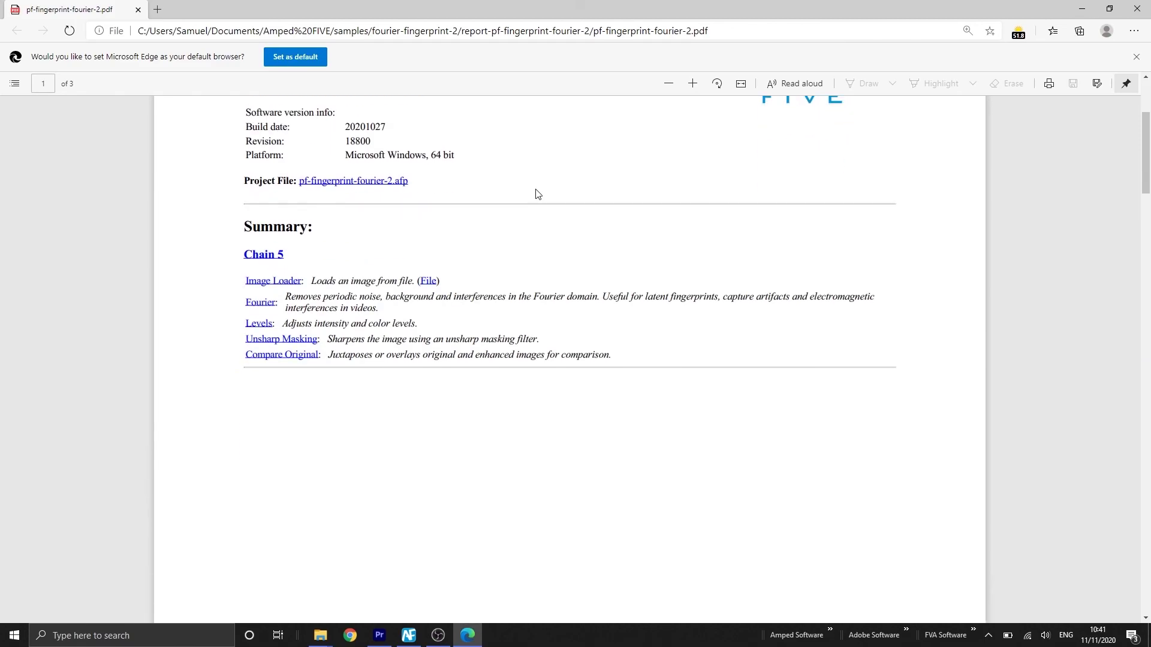
scroll(536, 193, "down", 15)
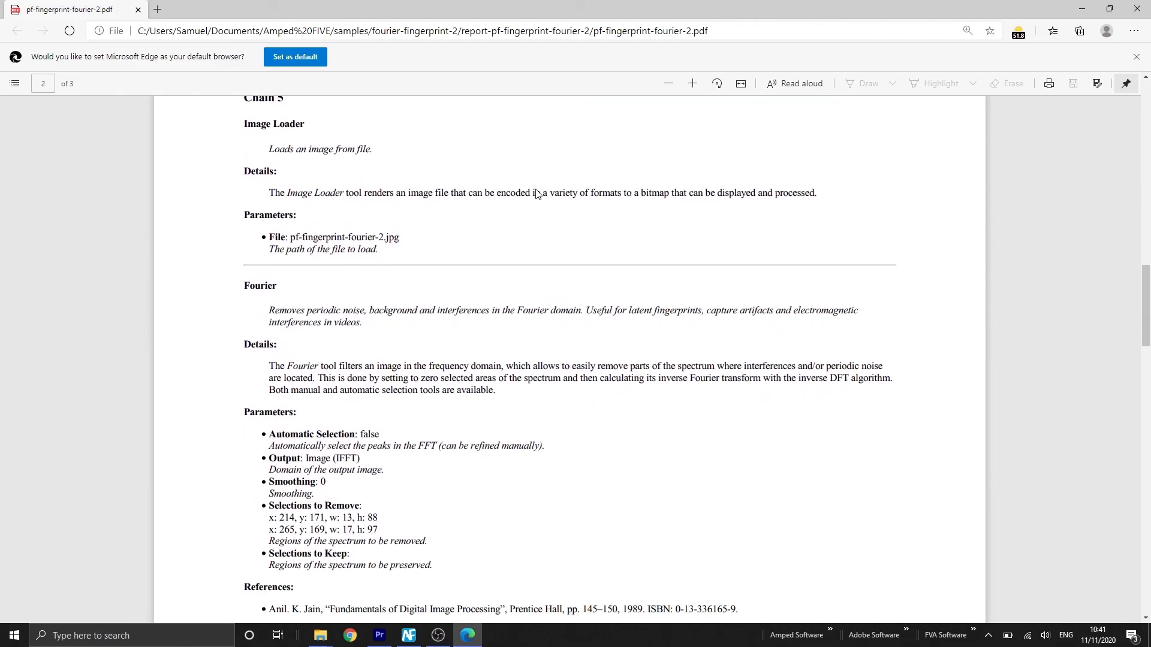
scroll(538, 193, "down", 15)
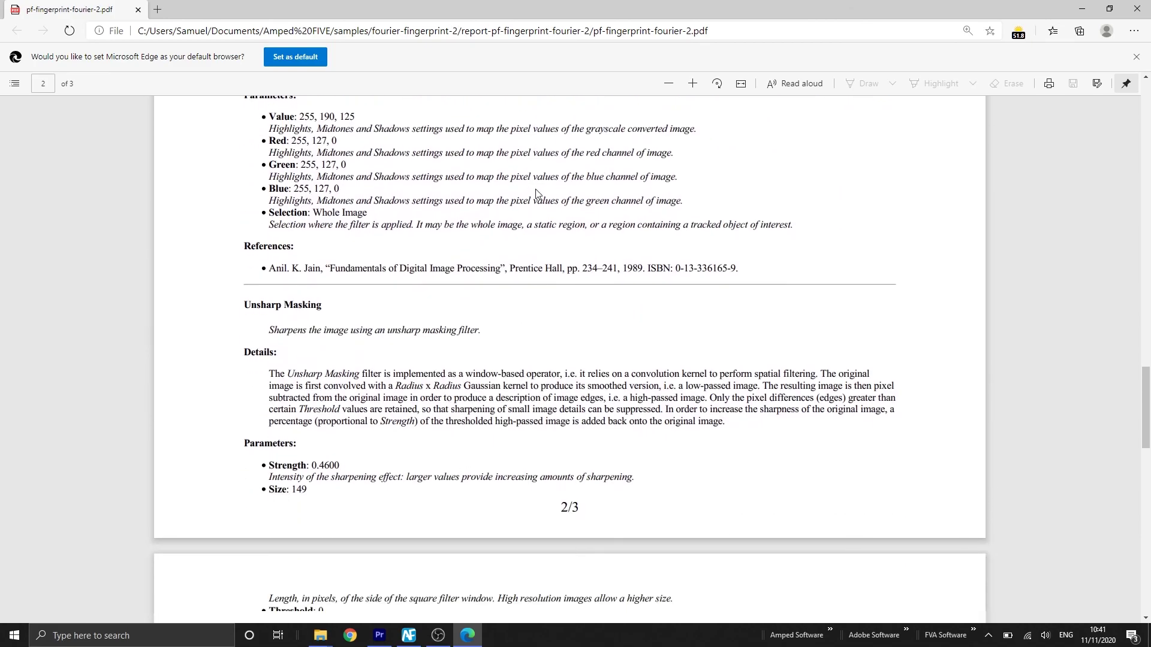